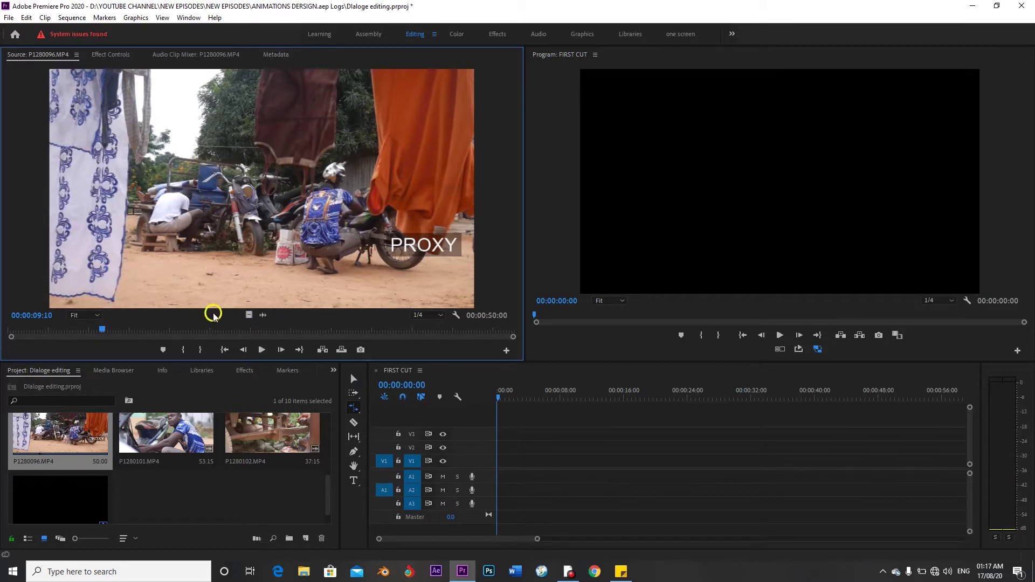
# Step: Mark P1280096.MP4 from 00:00:09:10 to 00:00:12:14 and place the marked range at the start of the sequence on V1/A1
pyautogui.press('i')
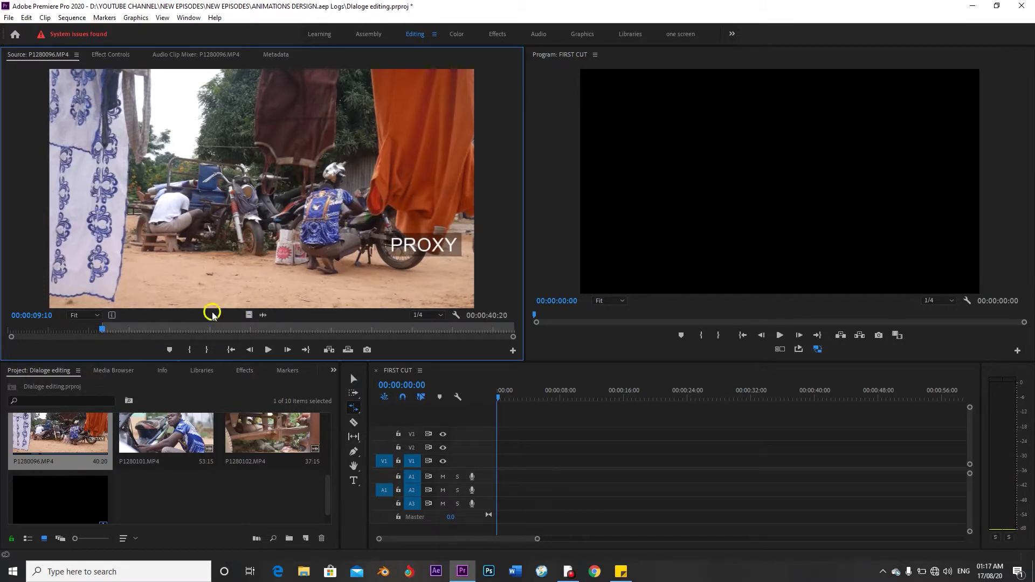
pyautogui.press('space')
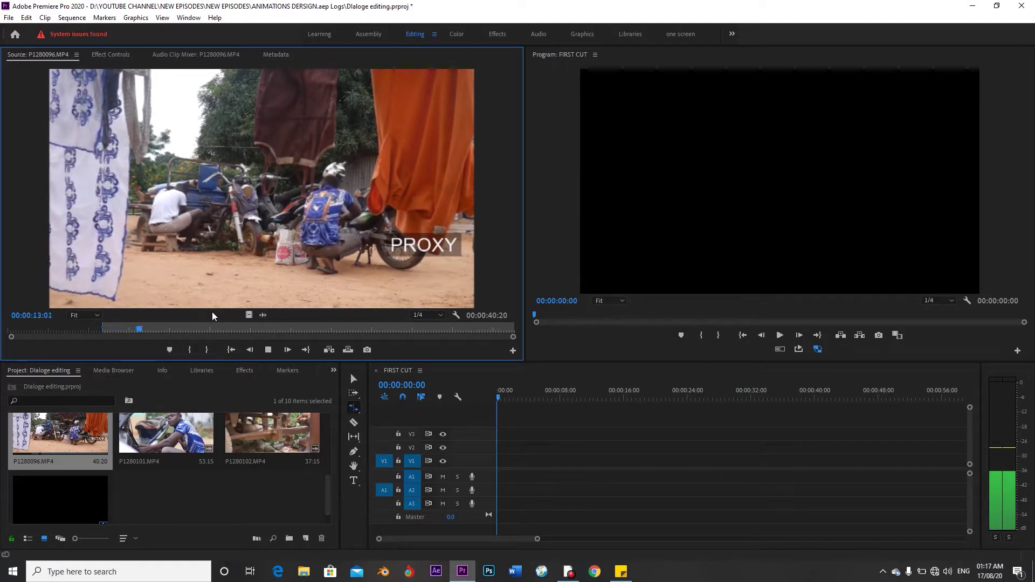
pyautogui.press('space')
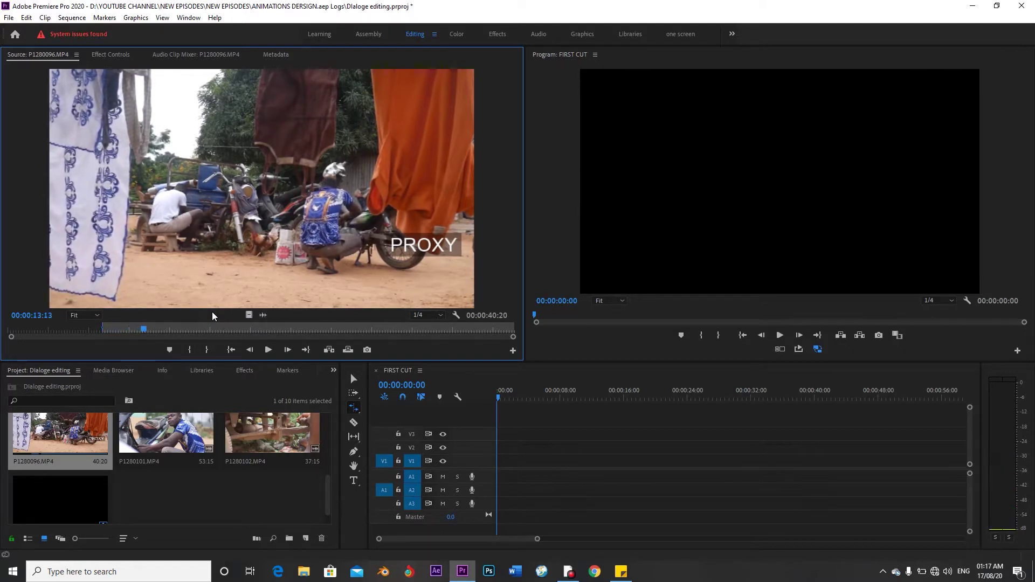
pyautogui.press('Left')
pyautogui.press('Left')
pyautogui.press('Left')
pyautogui.press('Left')
pyautogui.press('Left')
pyautogui.press('Left')
pyautogui.press('Left')
pyautogui.press('Left')
pyautogui.press('Left')
pyautogui.press('Left')
pyautogui.press('Left')
pyautogui.press('Left')
pyautogui.press('Left')
pyautogui.press('Left')
pyautogui.press('Left')
pyautogui.press('Left')
pyautogui.press('Left')
pyautogui.press('Left')
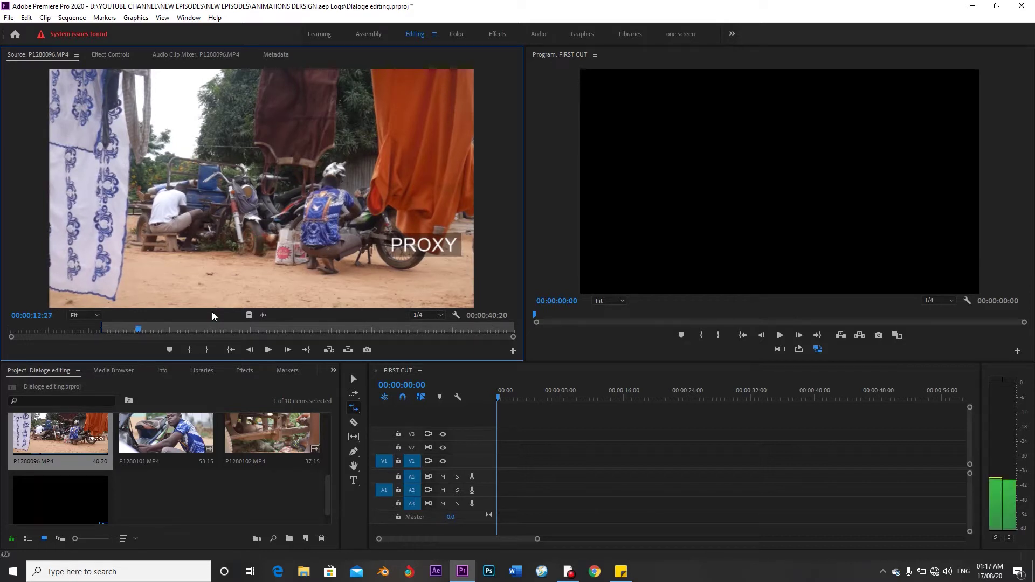
pyautogui.press('Left')
pyautogui.press('Left')
pyautogui.press('Left')
pyautogui.press('Left')
pyautogui.press('Left')
pyautogui.press('Left')
pyautogui.press('Left')
pyautogui.press('Left')
pyautogui.press('Left')
pyautogui.press('Left')
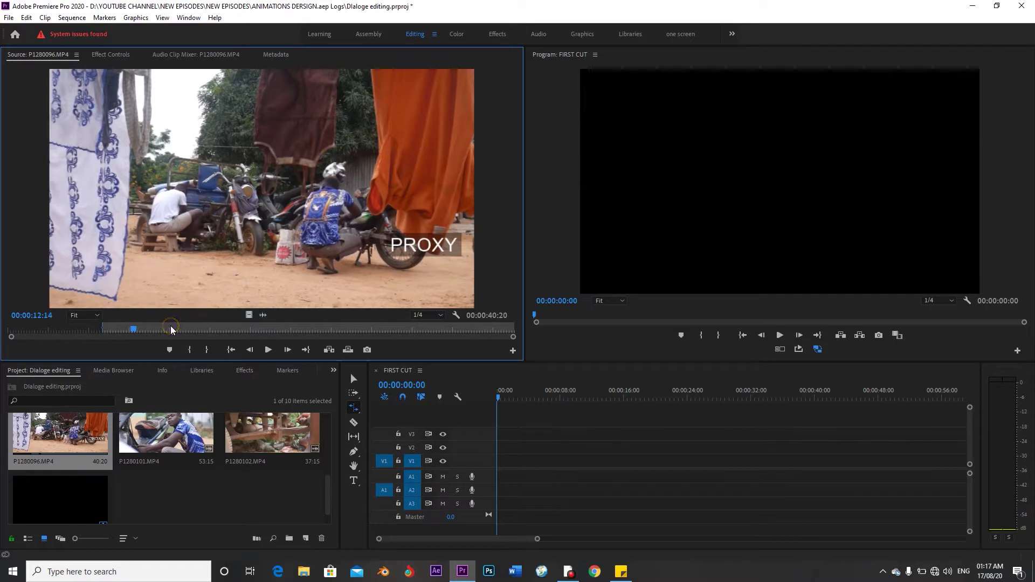
pyautogui.press('o')
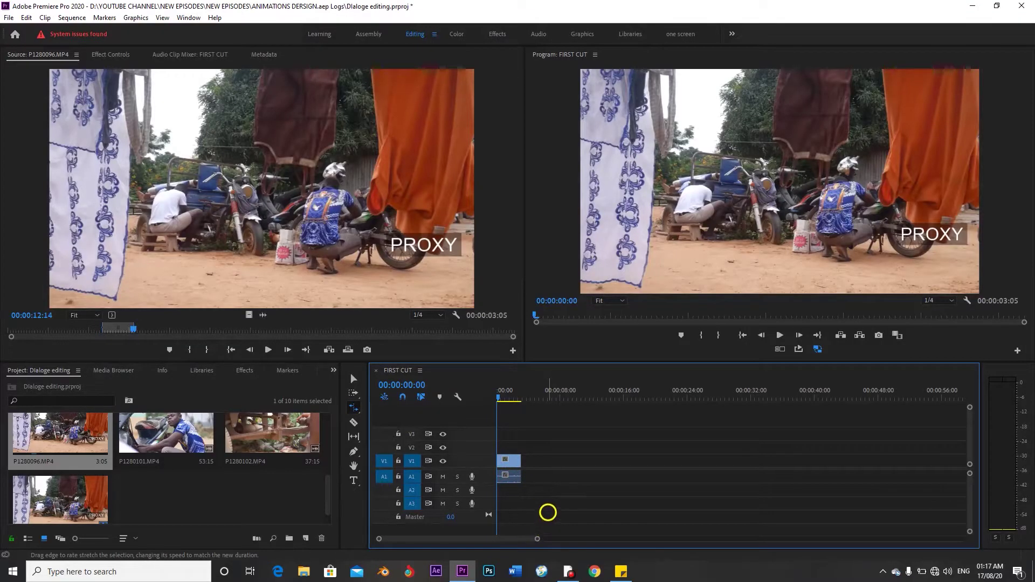
# Step: Activate the Selection tool and park the timeline playhead at the end of the P1280096.MP4 clip, at 00:00:03:04
pyautogui.click(348, 383)
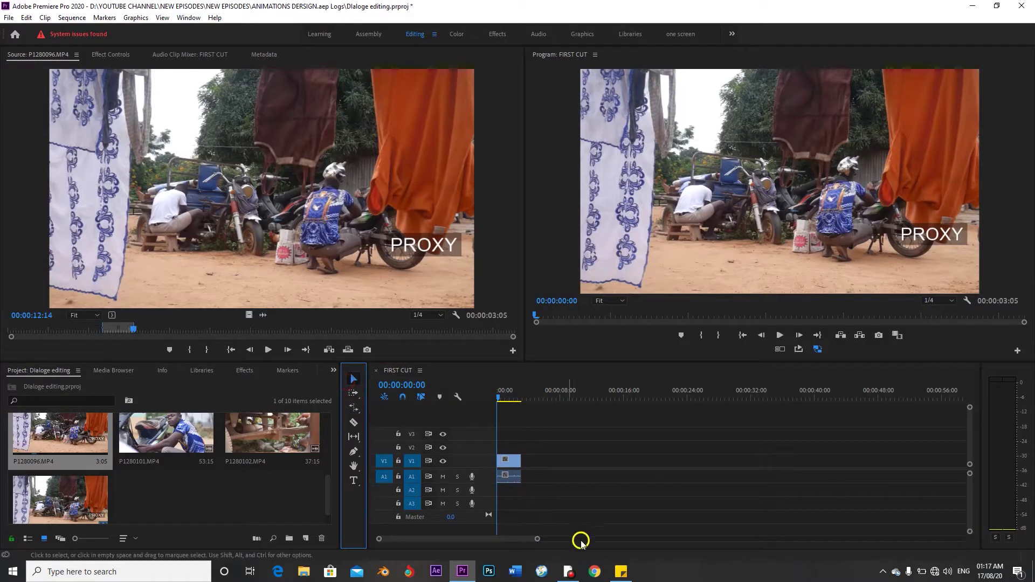
pyautogui.moveTo(537, 539); pyautogui.dragTo(493, 537)
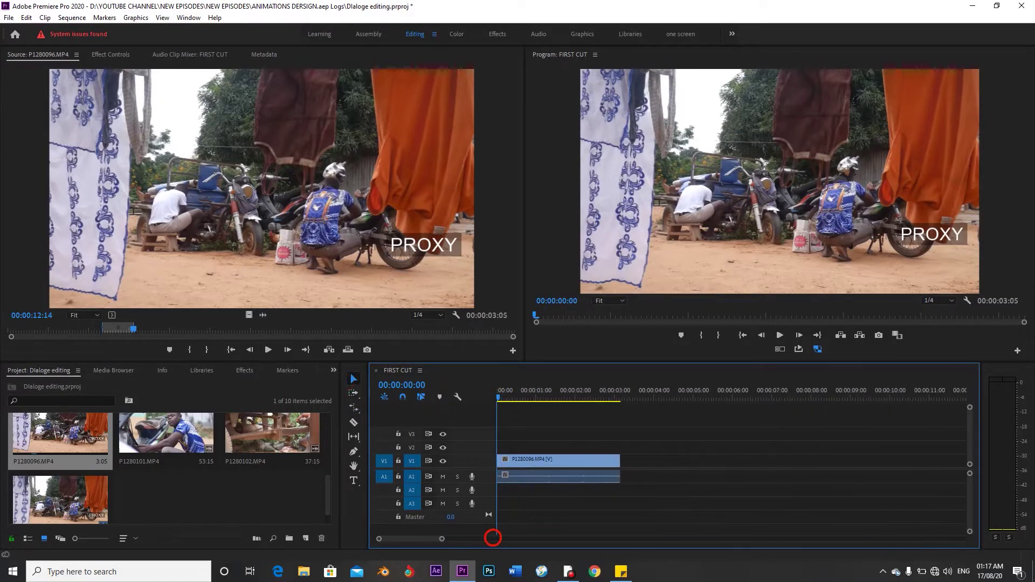
pyautogui.moveTo(608, 396); pyautogui.dragTo(621, 402)
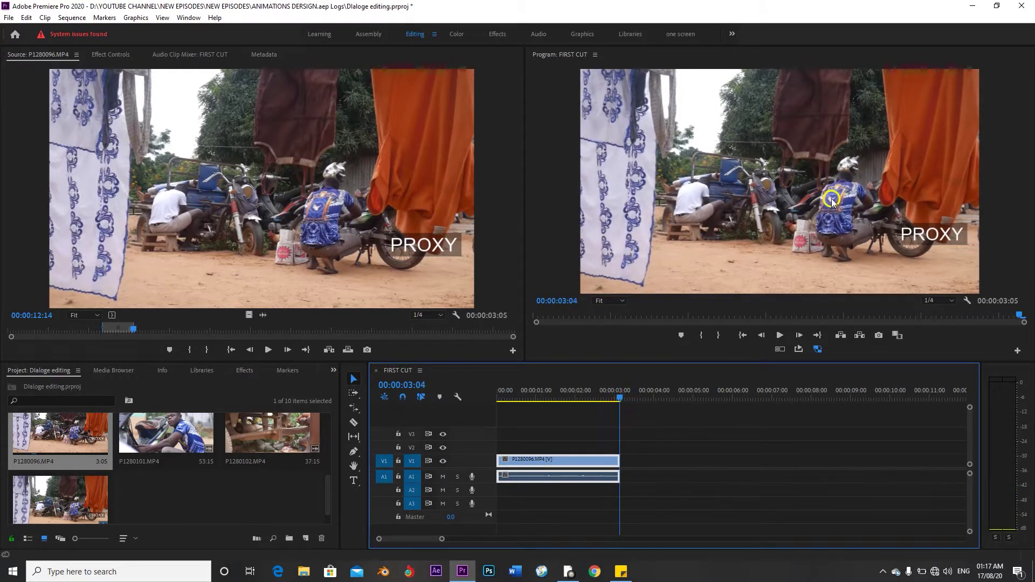
# Step: Open P1280101.MP4 in the Source monitor, review it from the beginning, and mark its in point at 00:00:08:18
pyautogui.scroll(-1, 326, 506)
pyautogui.moveTo(326, 506); pyautogui.dragTo(321, 482)
pyautogui.doubleClick(155, 478)
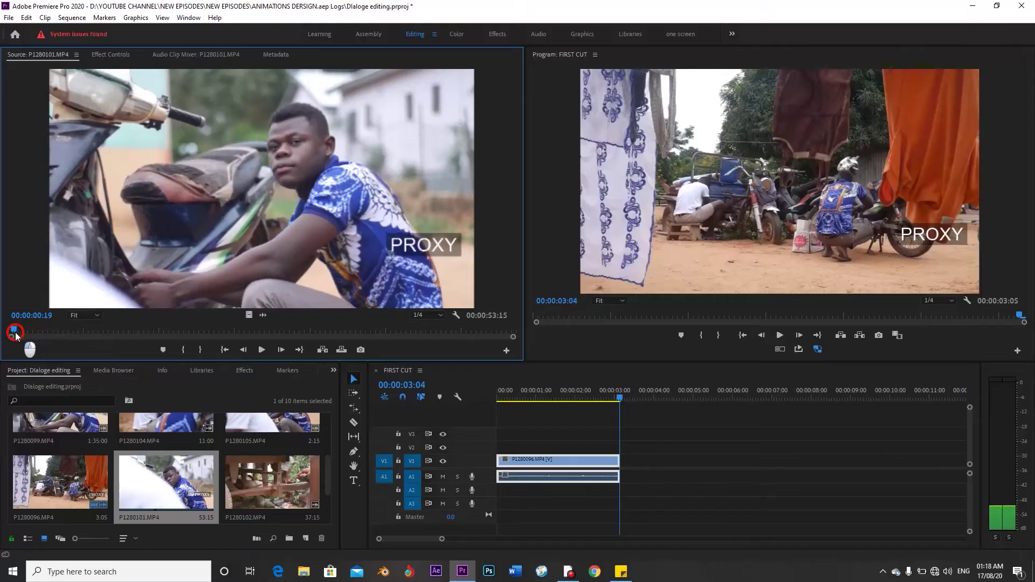
pyautogui.press('space')
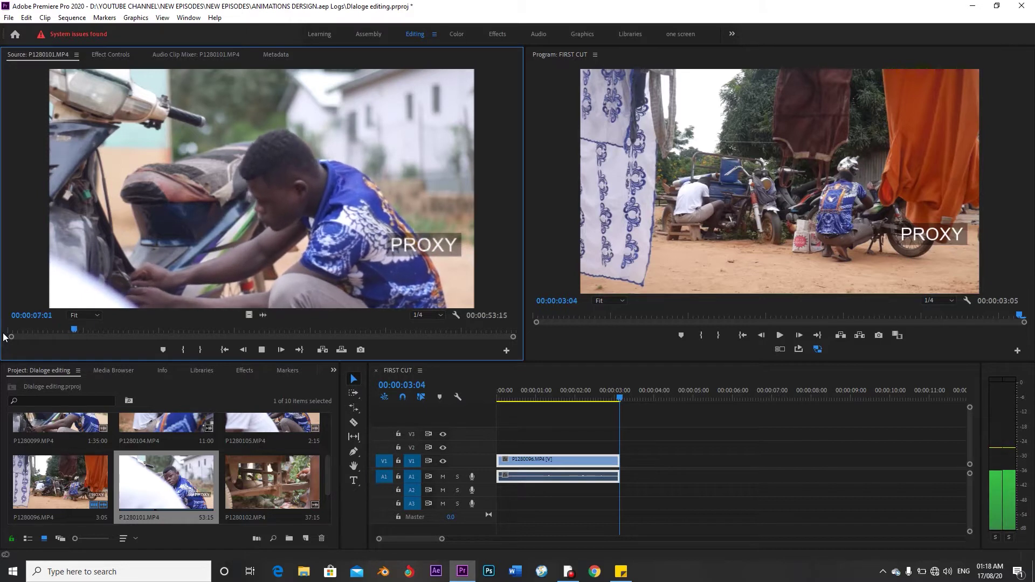
pyautogui.press('space')
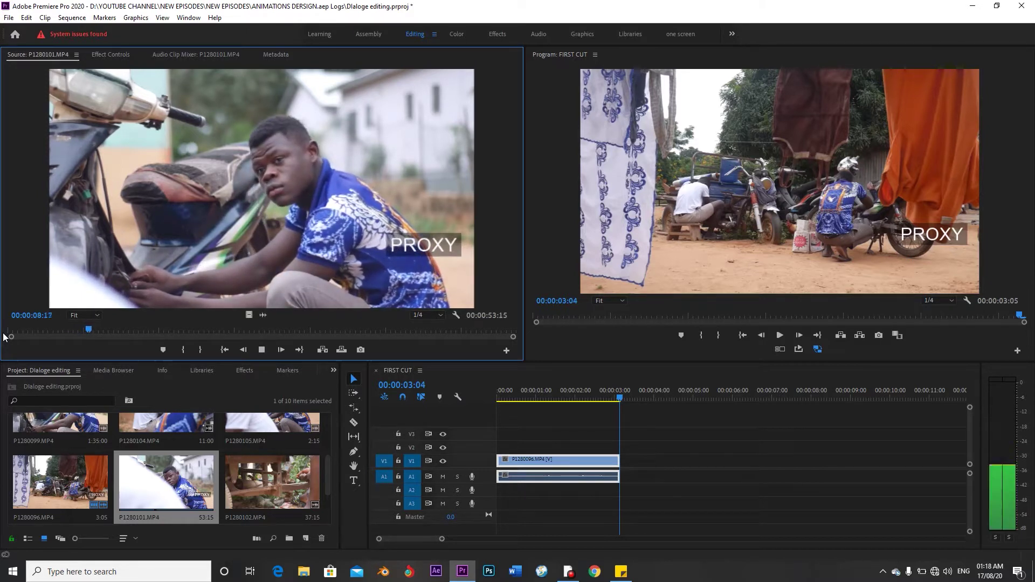
pyautogui.press('i')
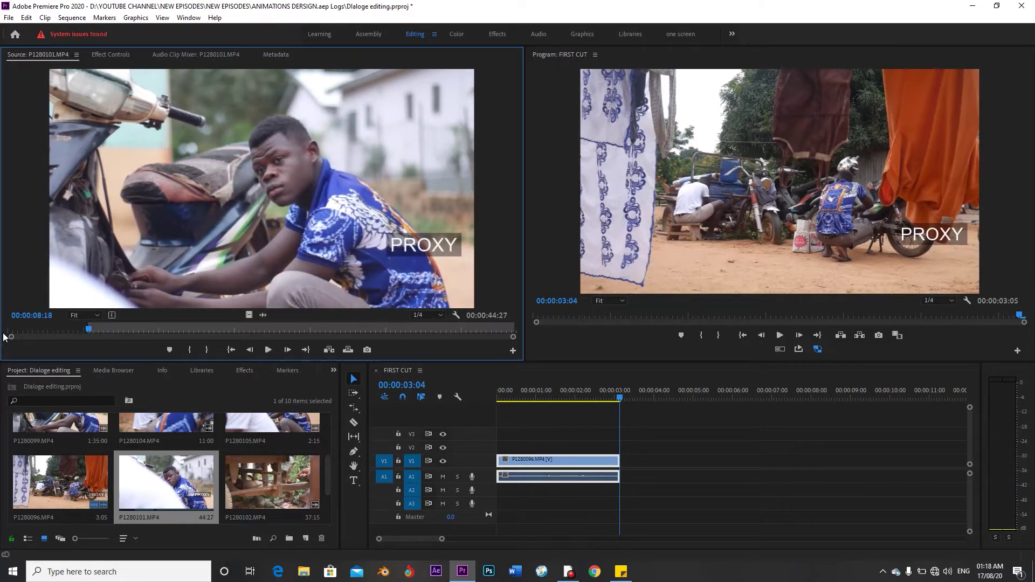
# Step: Play through P1280101.MP4 and mark its out point at 00:00:14:22
pyautogui.press('space')
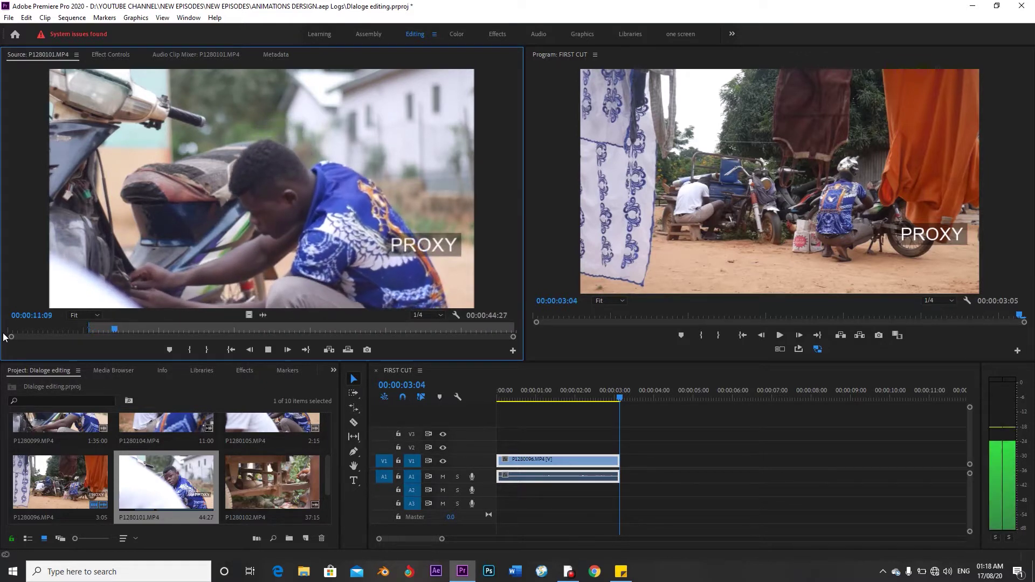
pyautogui.press('space')
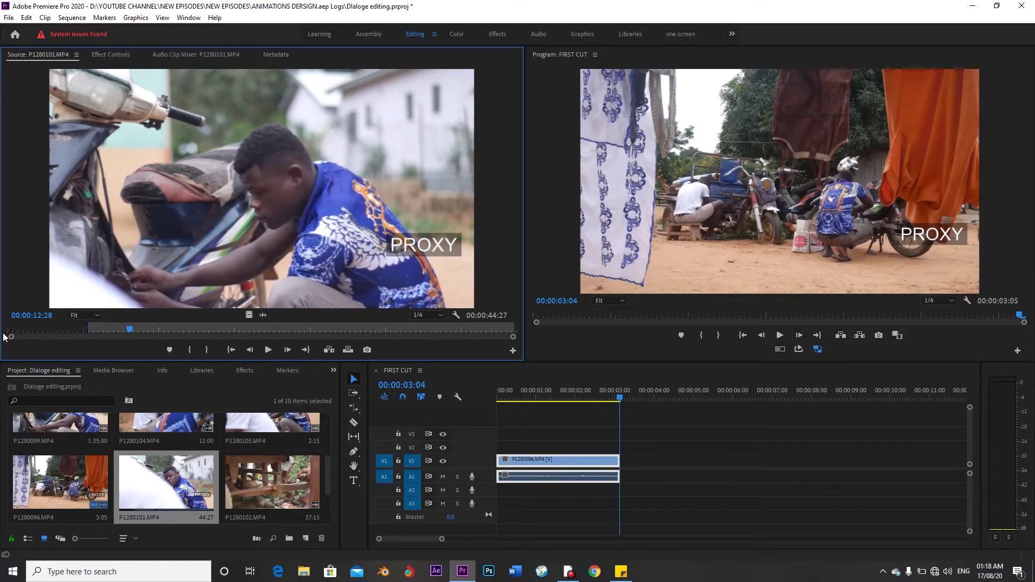
pyautogui.press('space')
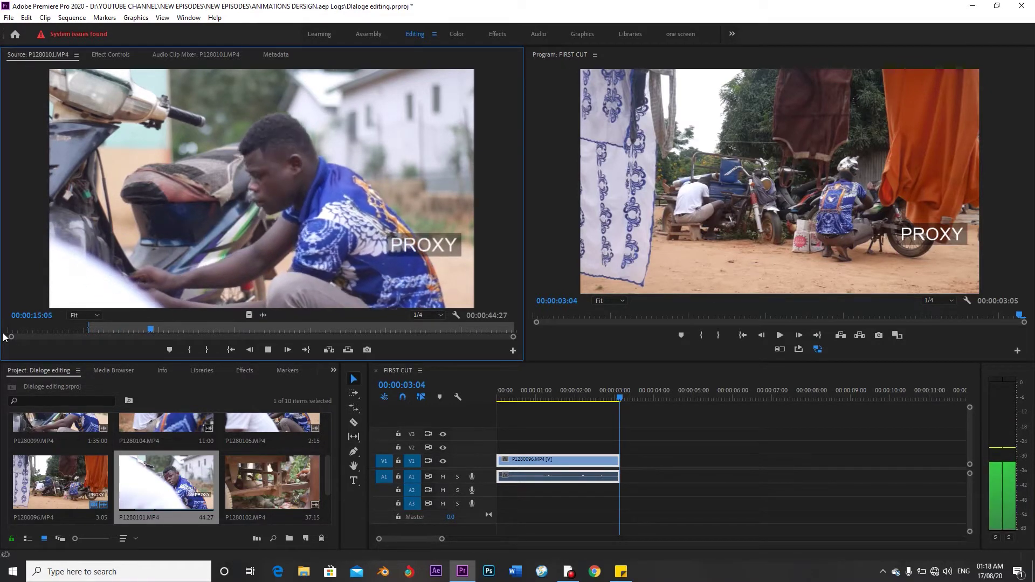
pyautogui.press('space')
pyautogui.press('j')
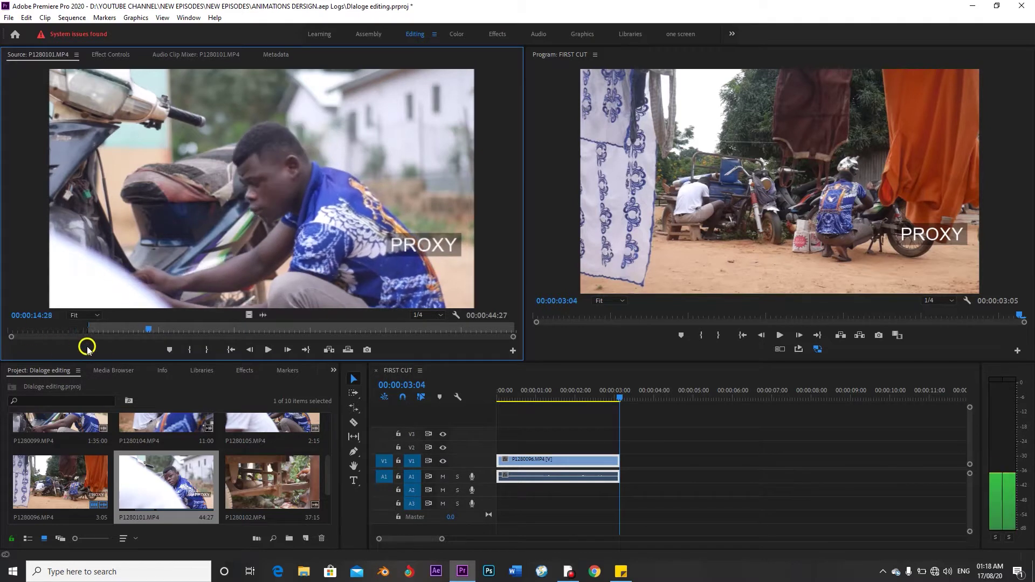
pyautogui.press('l')
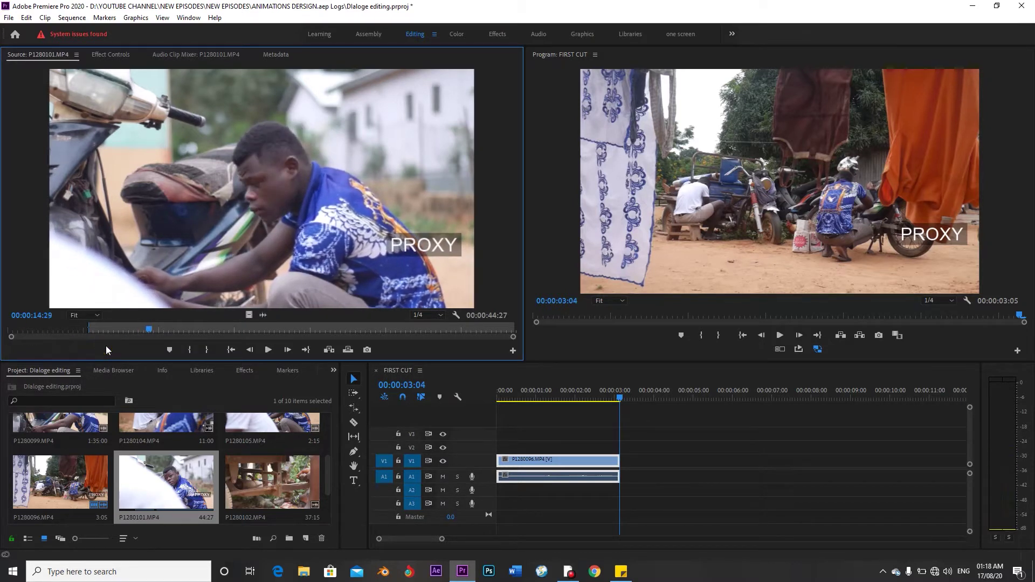
pyautogui.press('Left')
pyautogui.press('Left')
pyautogui.press('Left')
pyautogui.press('Left')
pyautogui.press('Left')
pyautogui.press('Left')
pyautogui.press('Left')
pyautogui.press('Left')
pyautogui.press('Left')
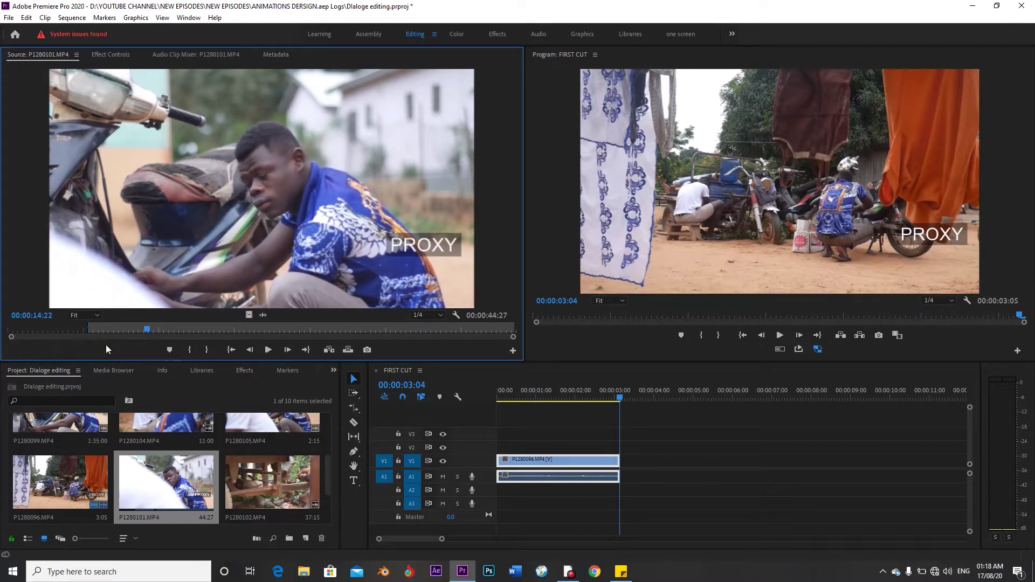
pyautogui.press('Left')
pyautogui.press('Right')
pyautogui.press('Right')
pyautogui.press('Right')
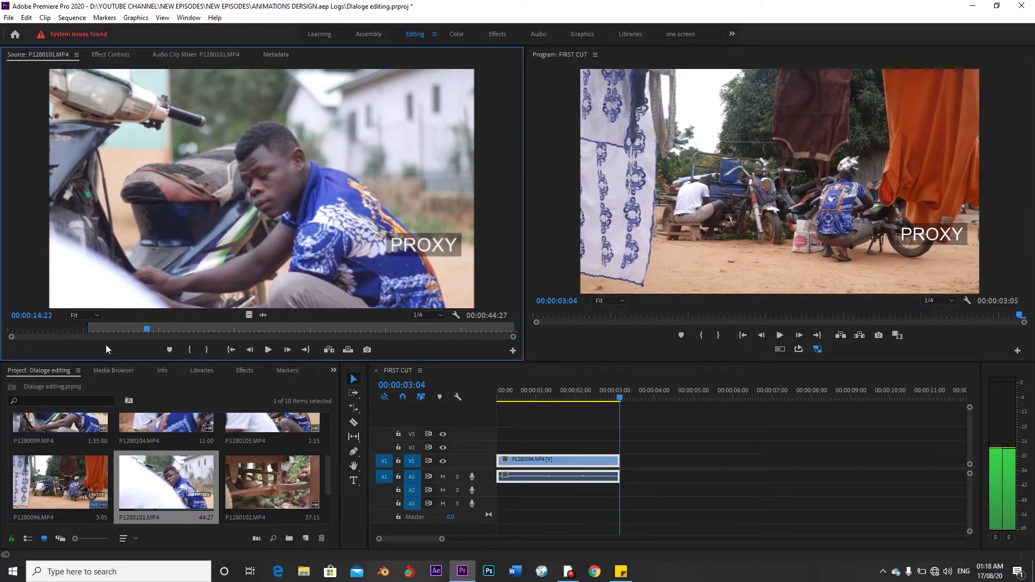
pyautogui.press('o')
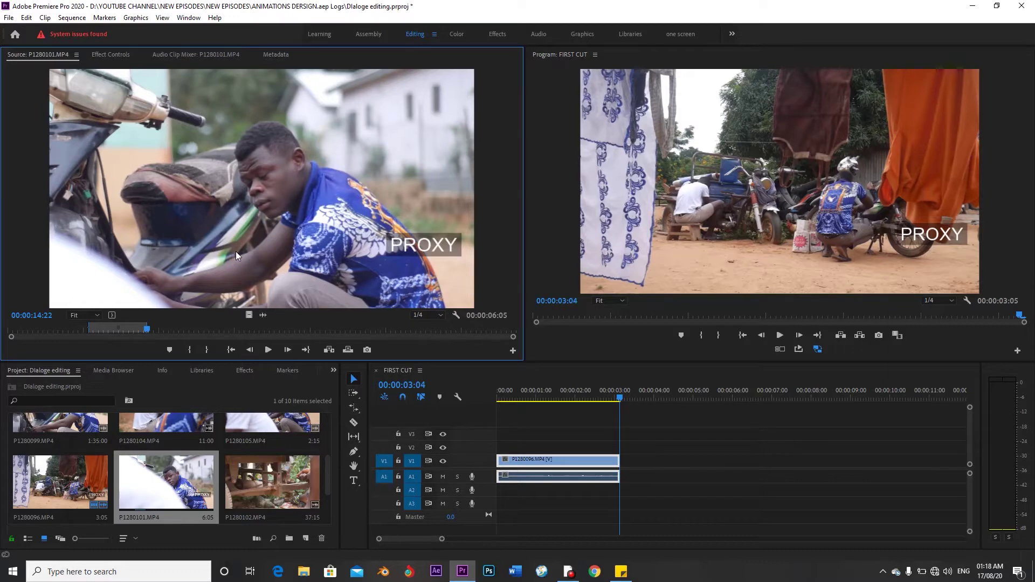
# Step: Place the marked P1280101.MP4 range directly after the first clip on V1/A1 and park the playhead at its end, 00:00:09:09
pyautogui.moveTo(235, 251); pyautogui.dragTo(623, 467)
pyautogui.scroll(-3, 613, 478)
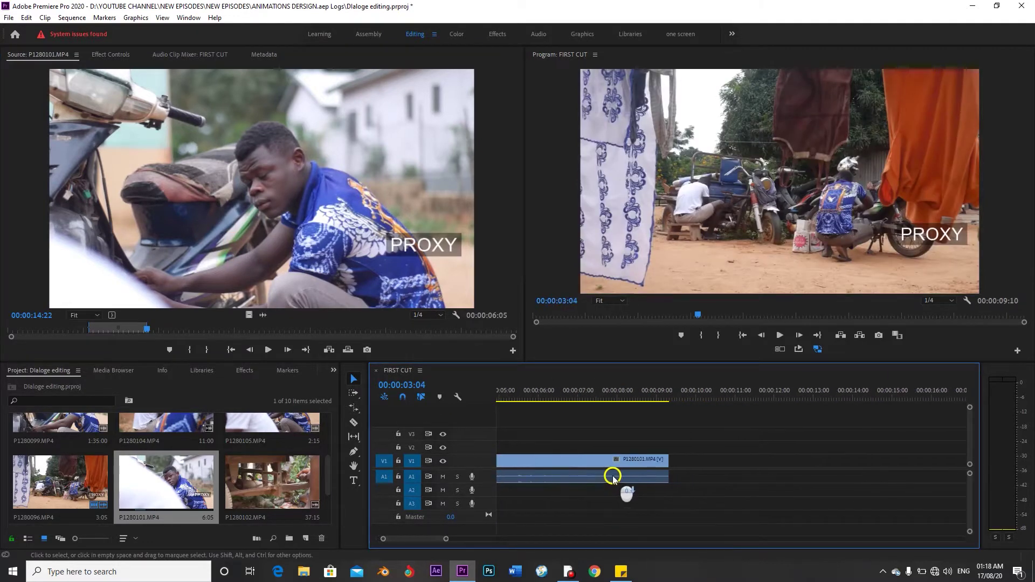
pyautogui.moveTo(618, 409); pyautogui.dragTo(670, 408)
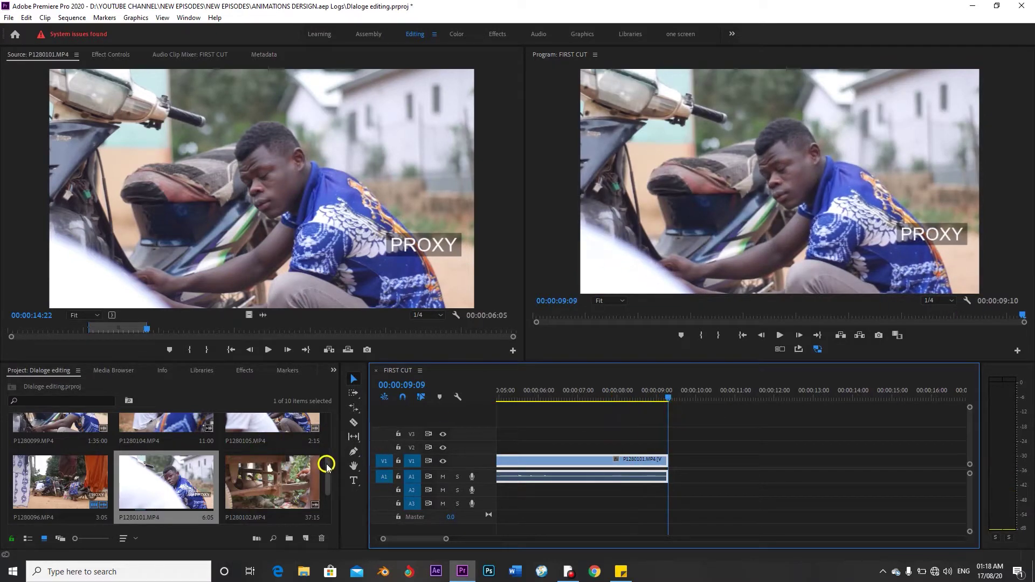
# Step: Browse the project clips and open P1280098.MP4, the shot of the man in the white shirt, in the Source monitor
pyautogui.moveTo(327, 463); pyautogui.dragTo(325, 473)
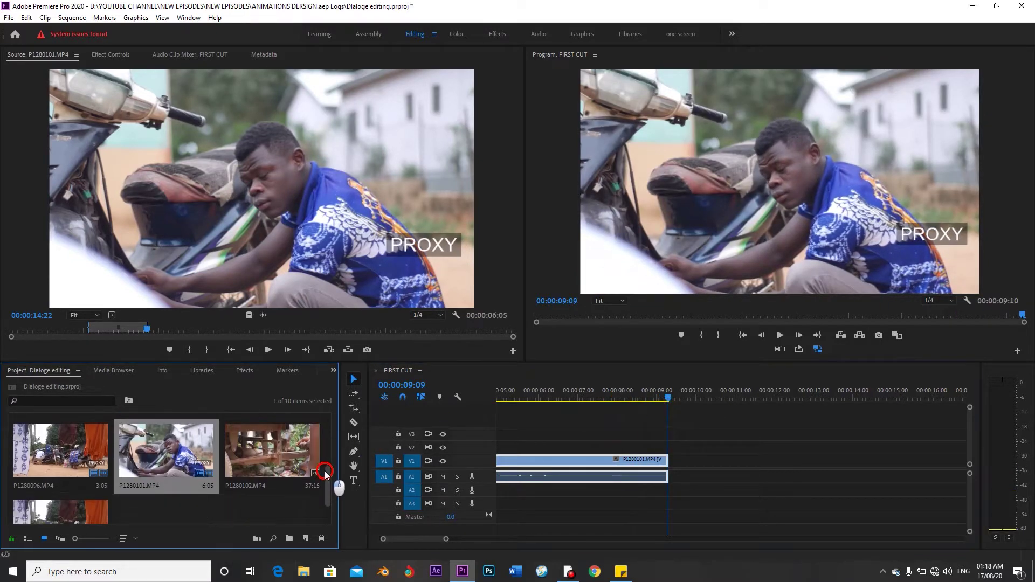
pyautogui.moveTo(325, 474); pyautogui.dragTo(325, 474)
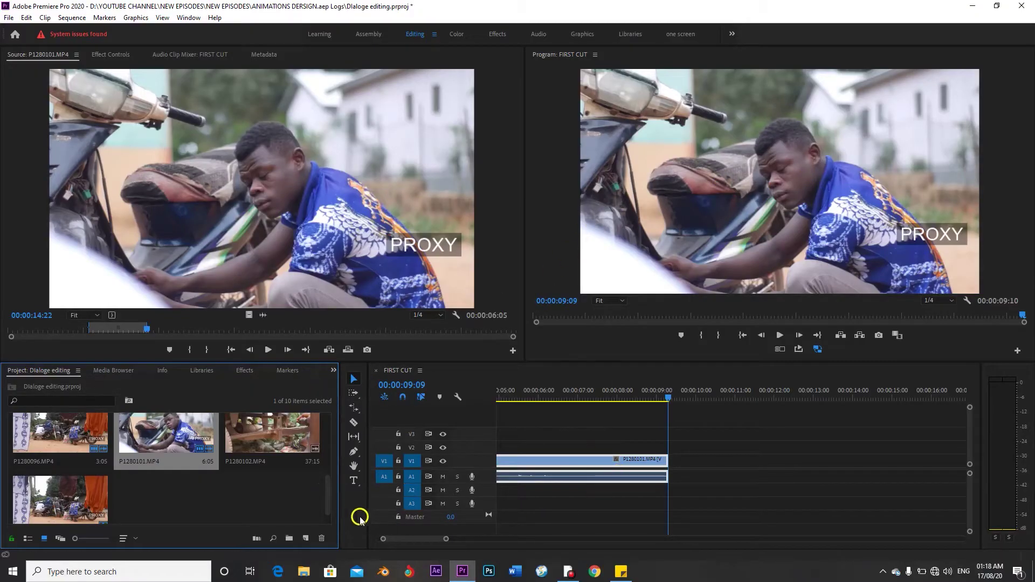
pyautogui.scroll(3, 325, 490)
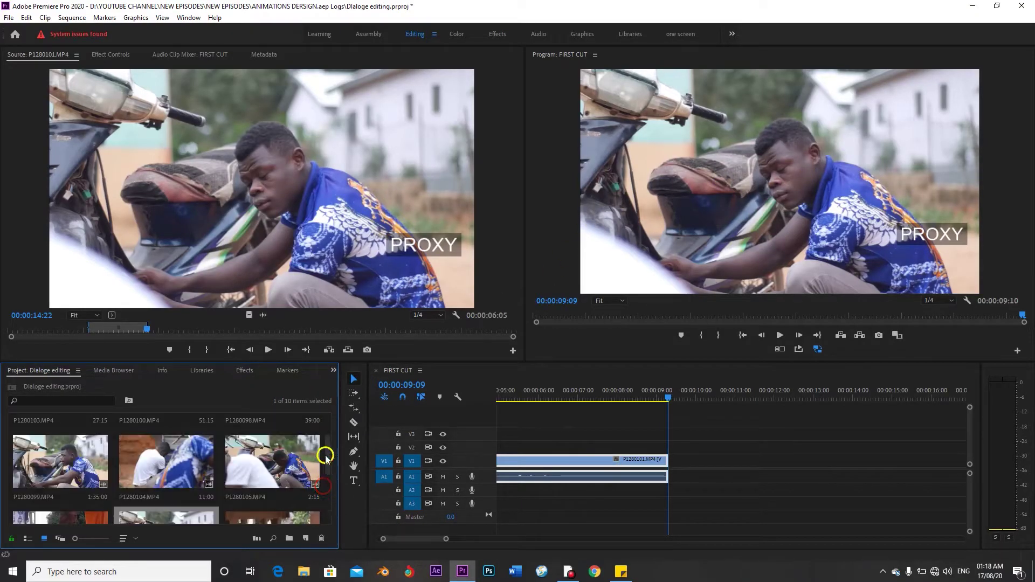
pyautogui.moveTo(326, 452); pyautogui.dragTo(322, 435)
pyautogui.click(280, 436)
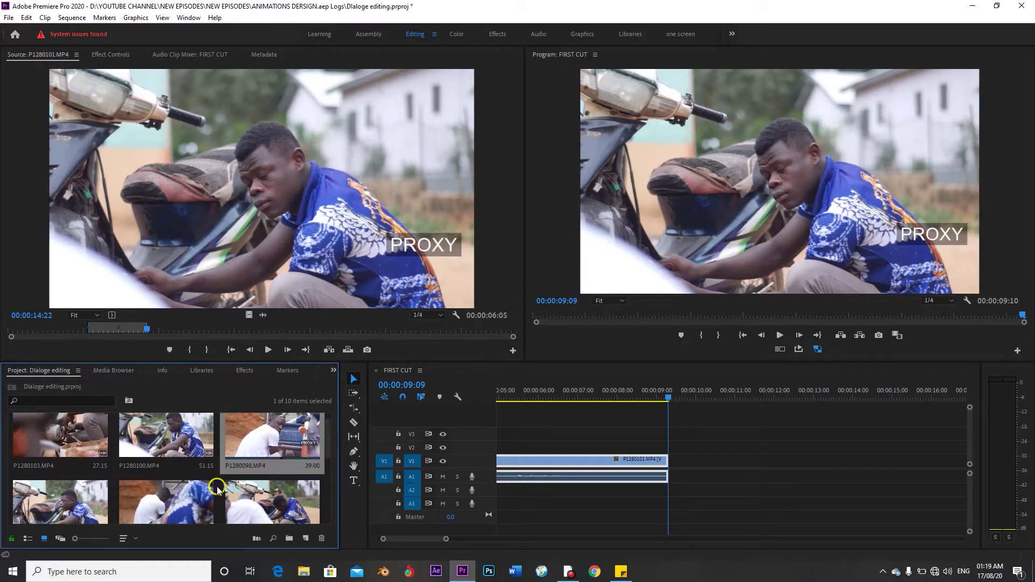
pyautogui.doubleClick(249, 434)
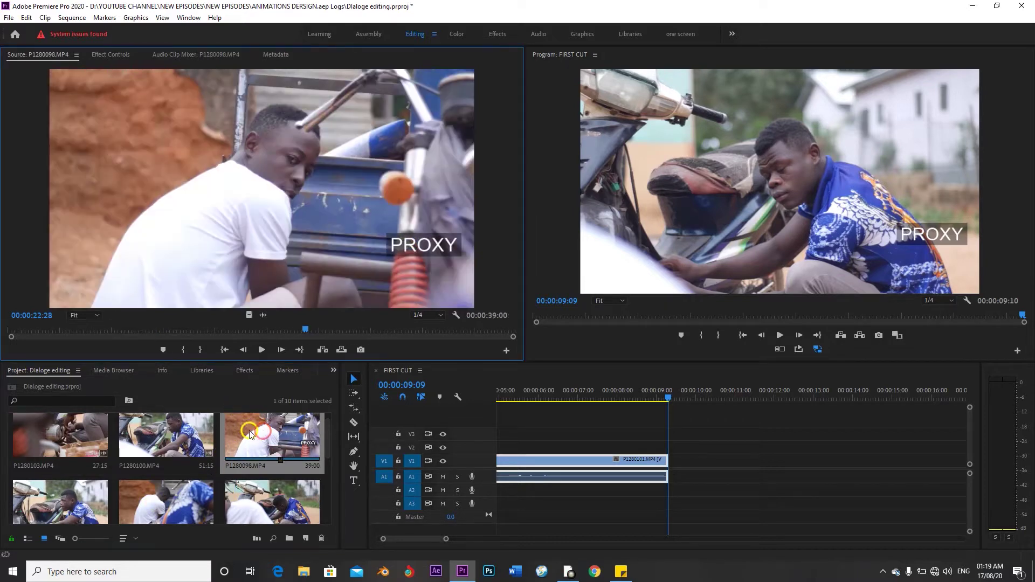
# Step: Review P1280098.MP4 and mark a 00:00:02:20 range ending at 00:00:15:01, where the man turns his head
pyautogui.click(39, 330)
pyautogui.press('space')
pyautogui.moveTo(29, 330); pyautogui.dragTo(3, 341)
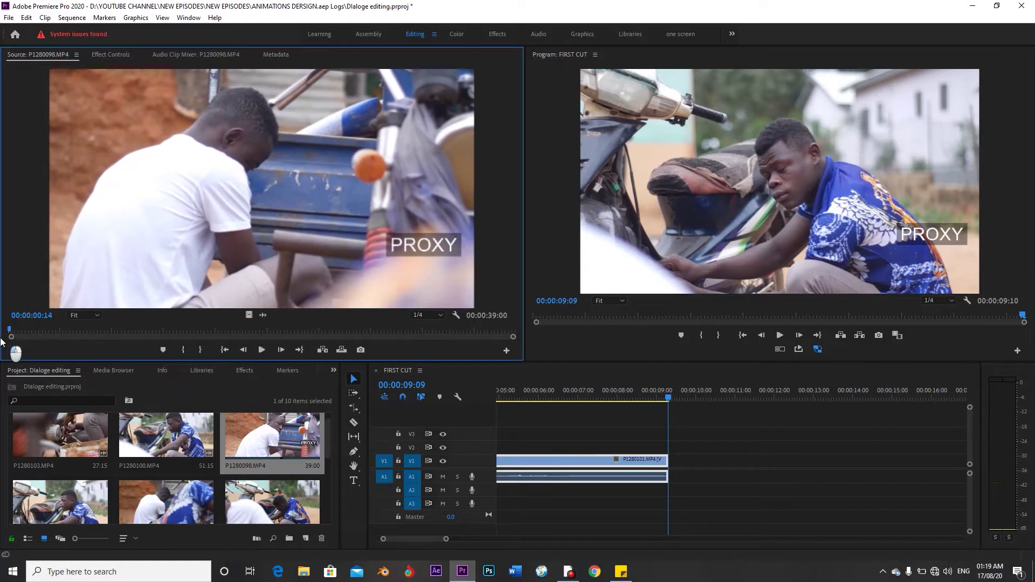
pyautogui.press('space')
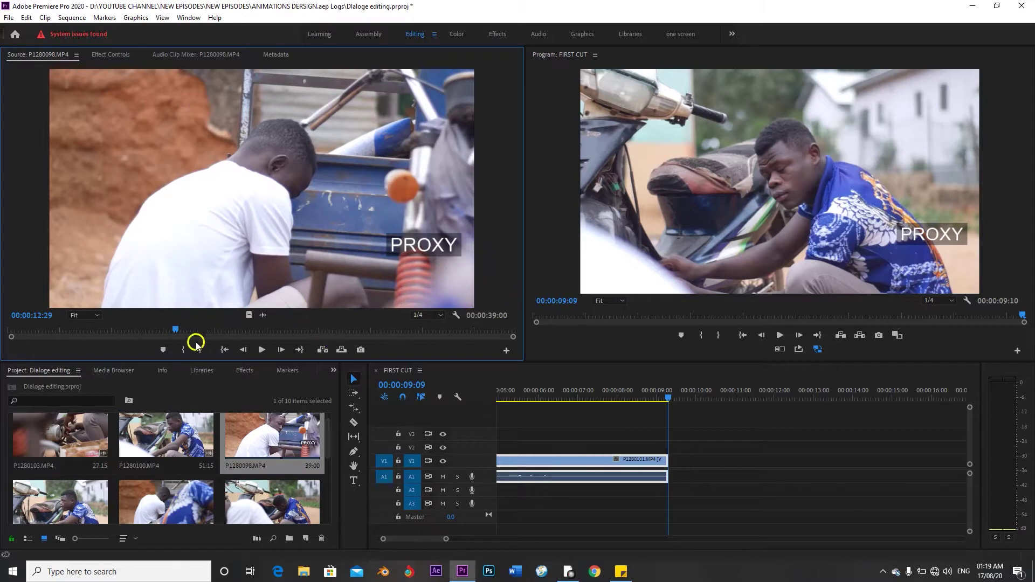
pyautogui.moveTo(182, 328); pyautogui.dragTo(167, 328)
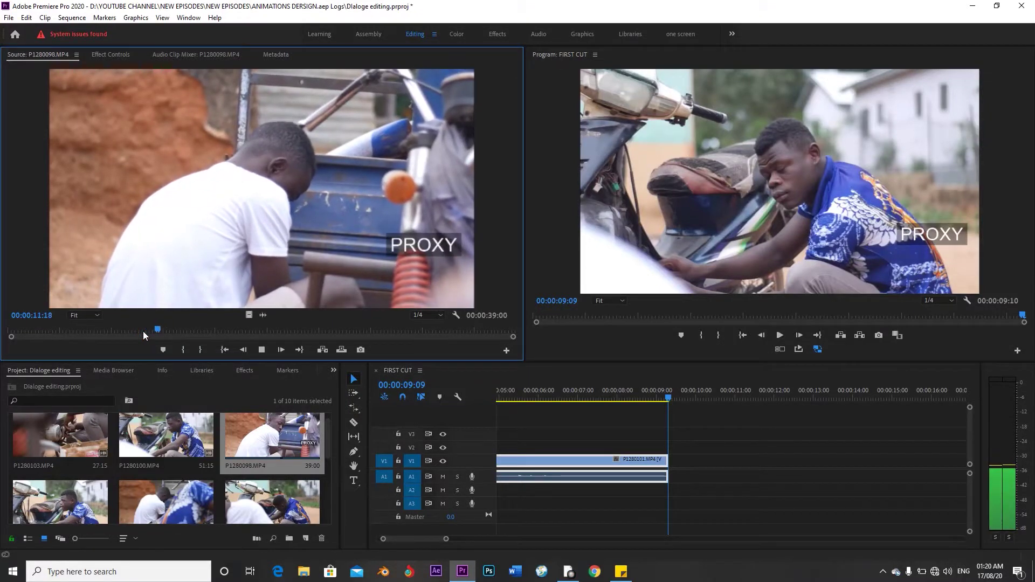
pyautogui.press('i')
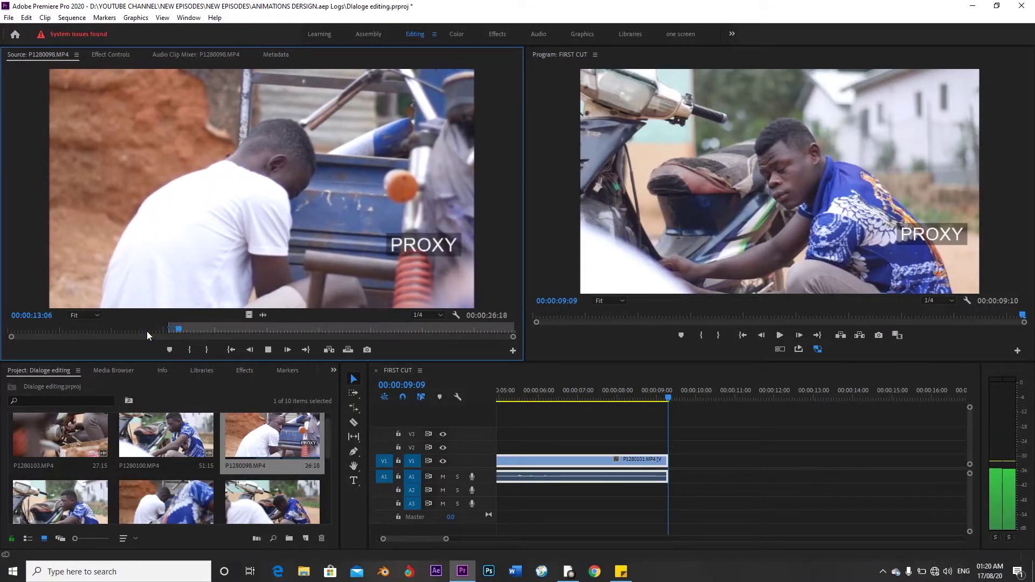
pyautogui.press('space')
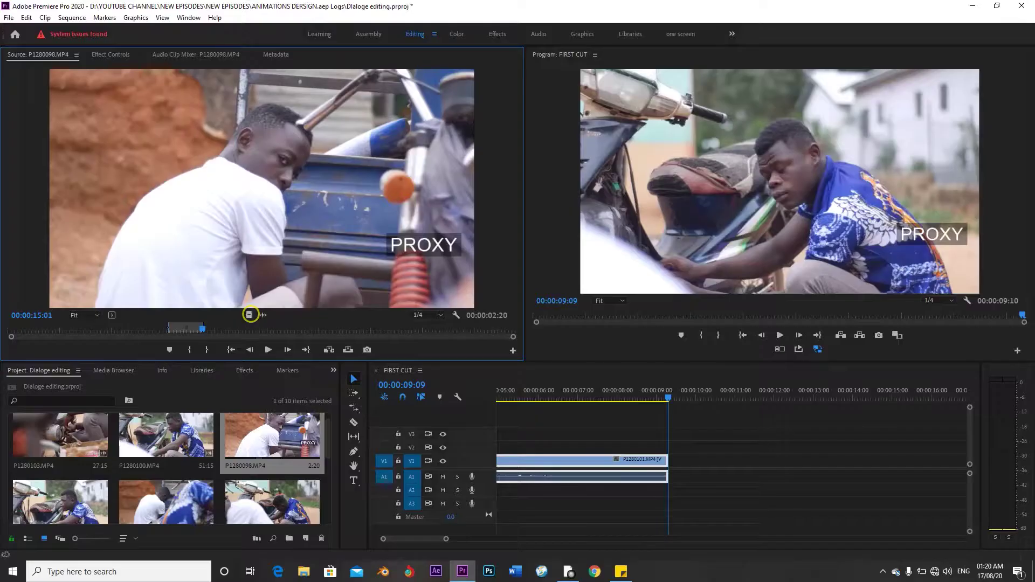
# Step: Place only the video of the marked P1280098.MP4 range on V2, starting where the P1280101.MP4 clip ends
pyautogui.moveTo(344, 367); pyautogui.dragTo(663, 448)
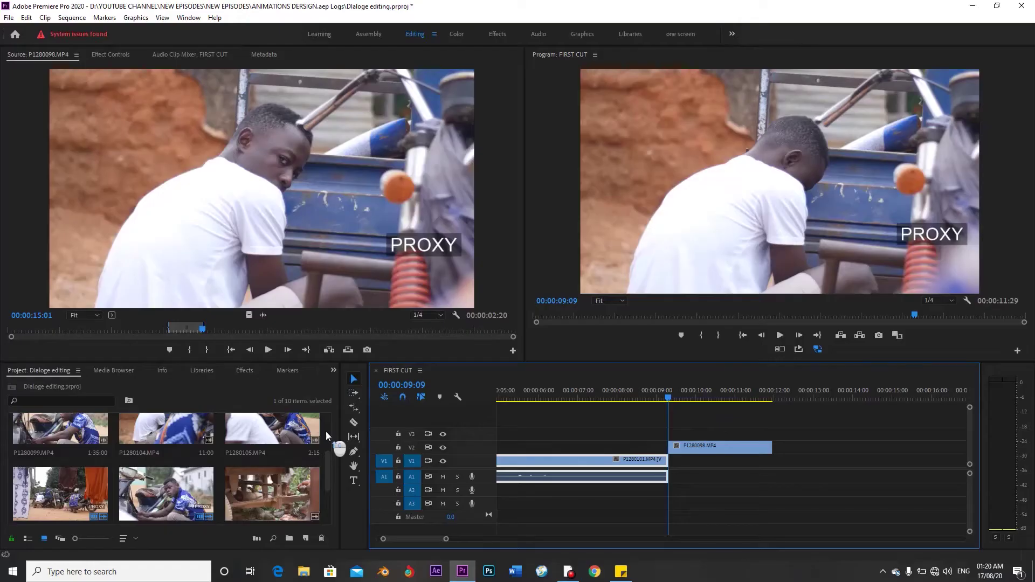
pyautogui.scroll(1, 326, 436)
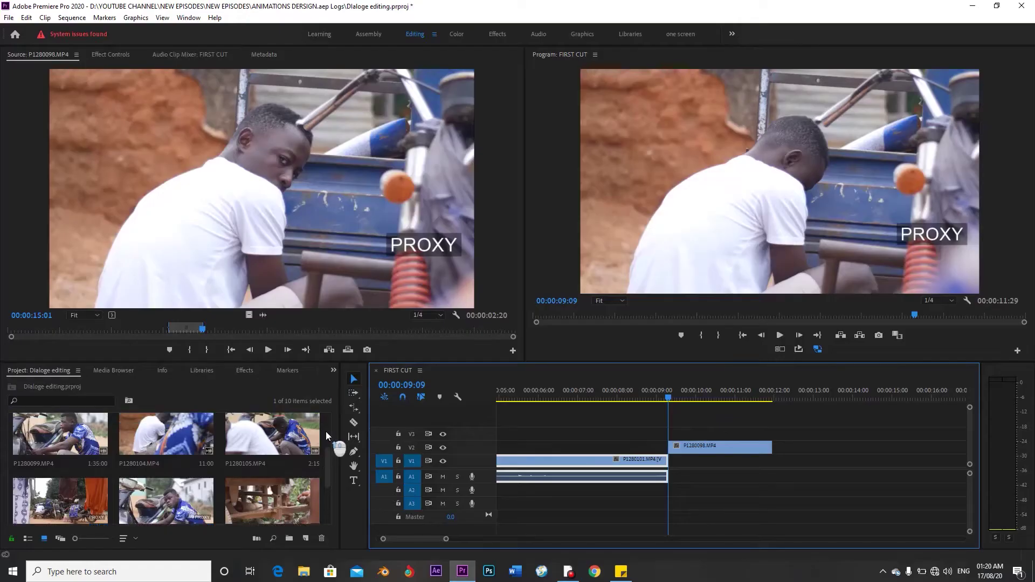
# Step: Reopen P1280101.MP4 in the Source monitor and review the rest of the take beyond its marked range
pyautogui.scroll(-1, 326, 432)
pyautogui.doubleClick(153, 459)
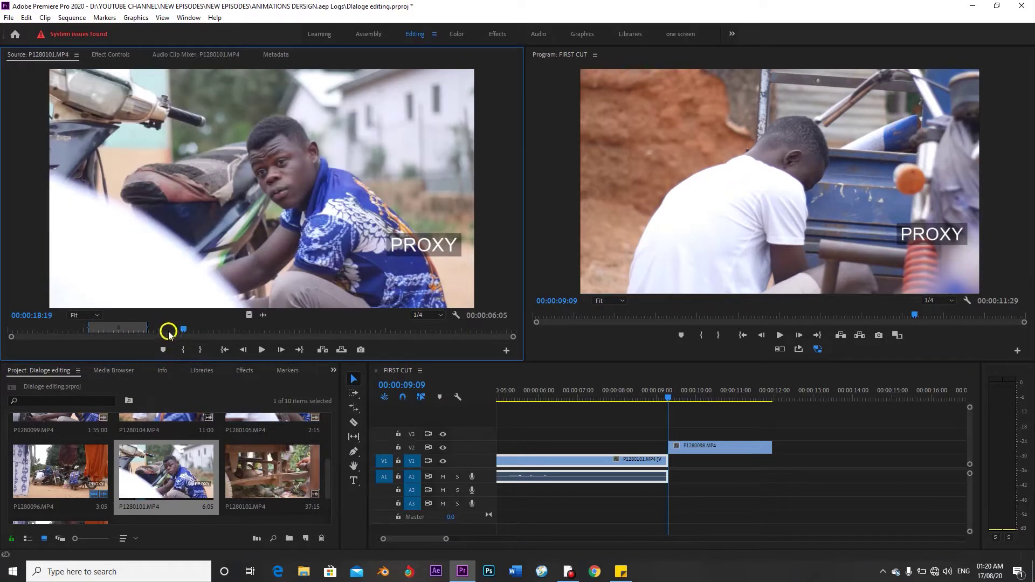
pyautogui.press('space')
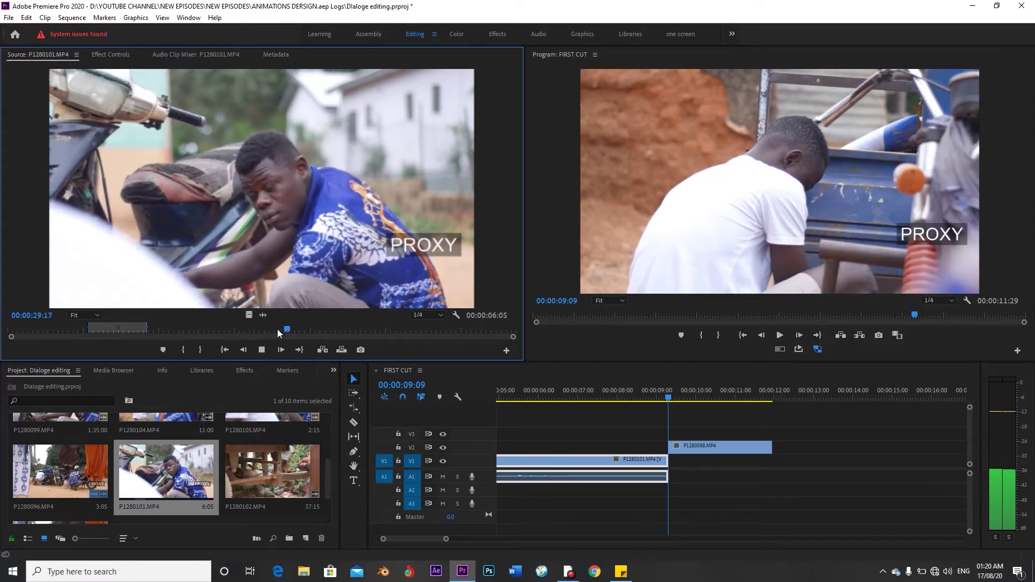
pyautogui.press('space')
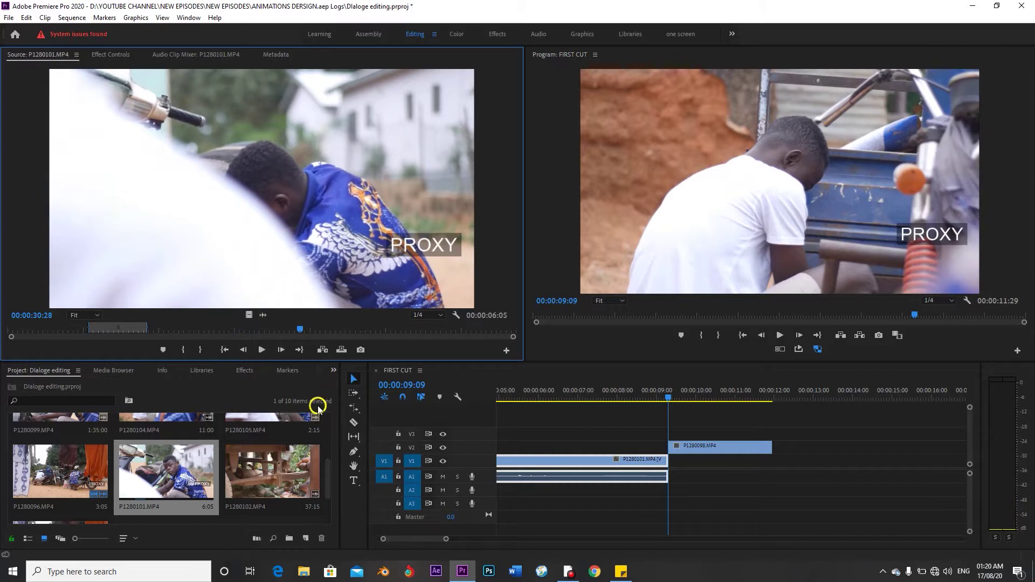
pyautogui.moveTo(327, 466); pyautogui.dragTo(325, 454)
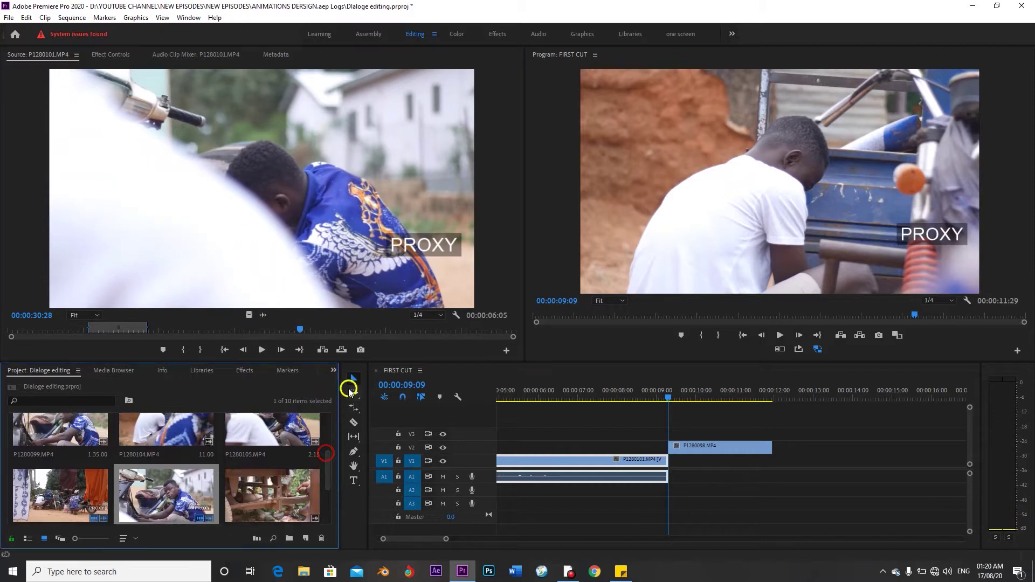
pyautogui.click(320, 340)
pyautogui.press('space')
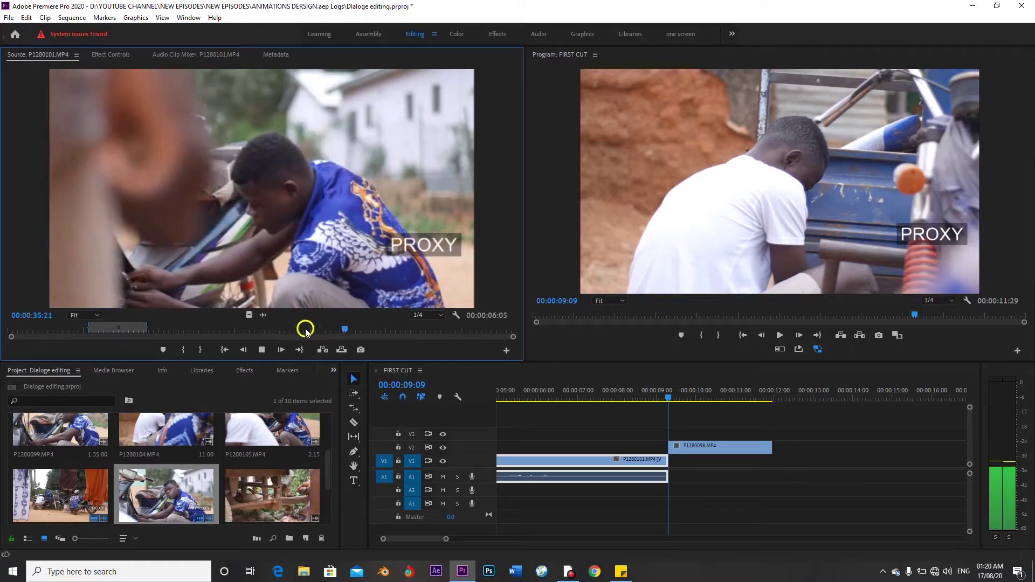
pyautogui.press('space')
# Step: Preview P1280105.MP4, then open P1280099.MP4, the shot of the man in the blue shirt, in the Source monitor and play it from near the start
pyautogui.moveTo(327, 457); pyautogui.dragTo(327, 443)
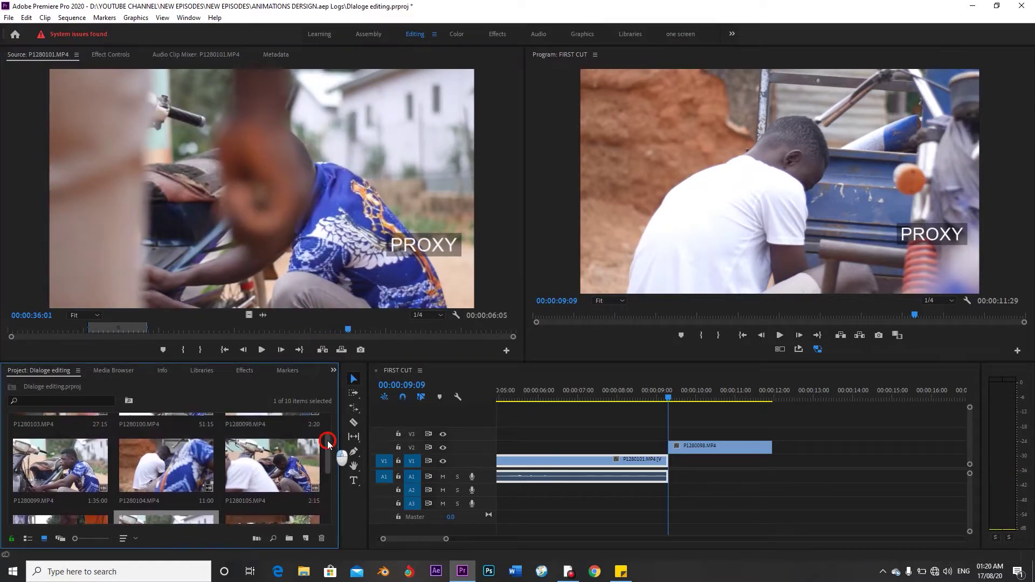
pyautogui.click(244, 465)
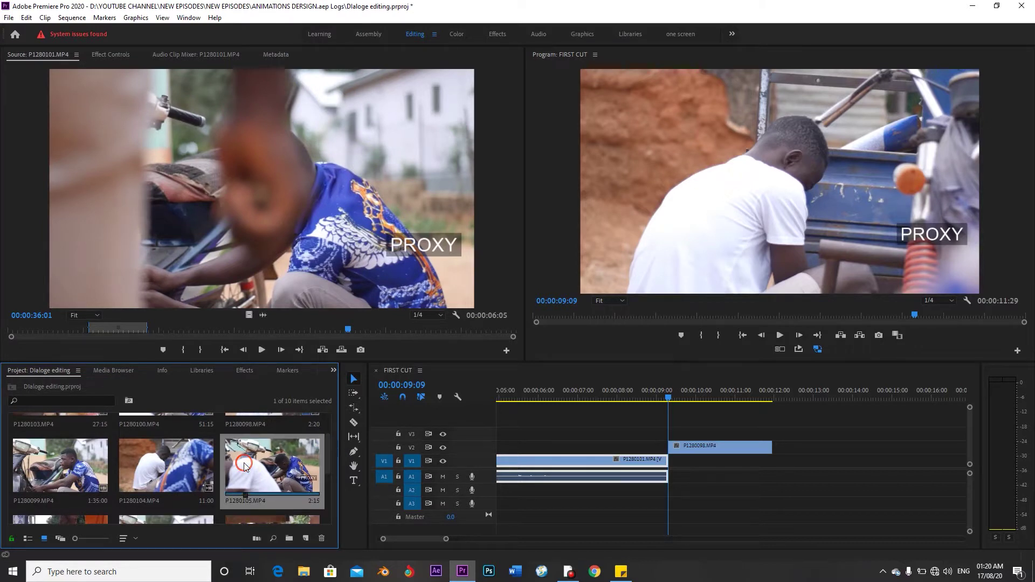
pyautogui.doubleClick(245, 465)
pyautogui.press('space')
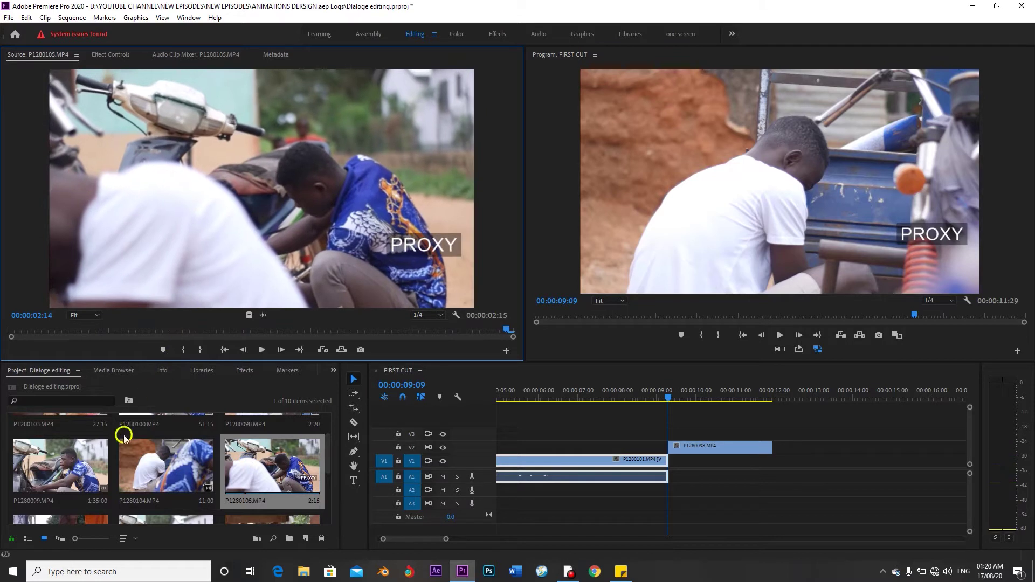
pyautogui.doubleClick(45, 467)
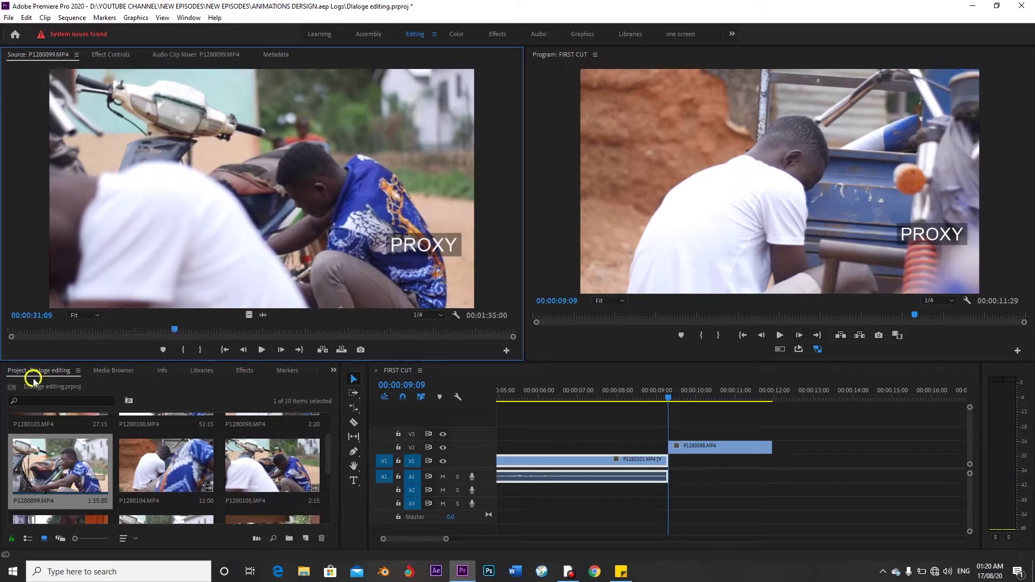
pyautogui.click(55, 459)
pyautogui.click(43, 328)
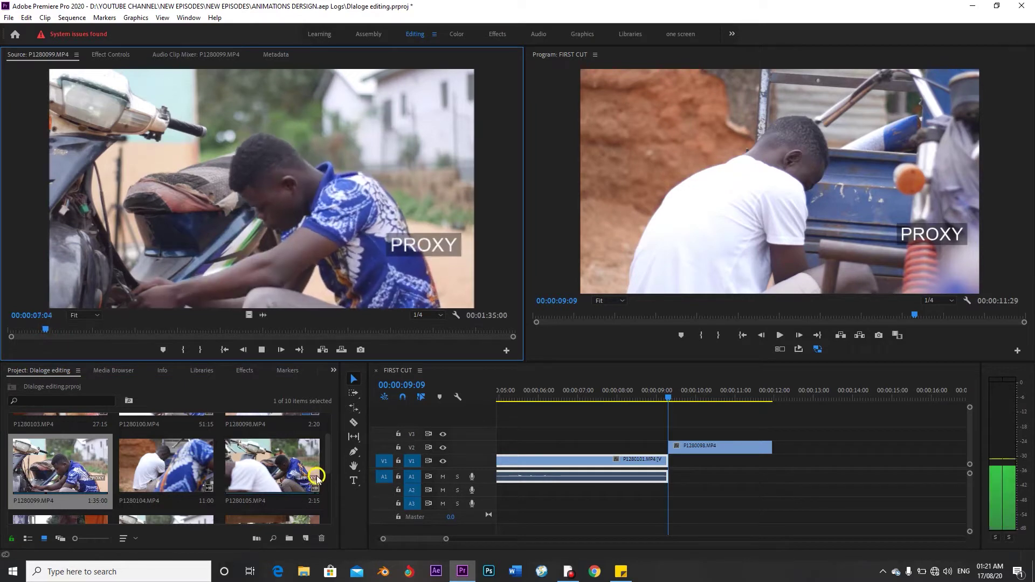
# Step: Review P1280099.MP4 at several points through its second half to examine the blue-shirted man's lines
pyautogui.scroll(2, 328, 448)
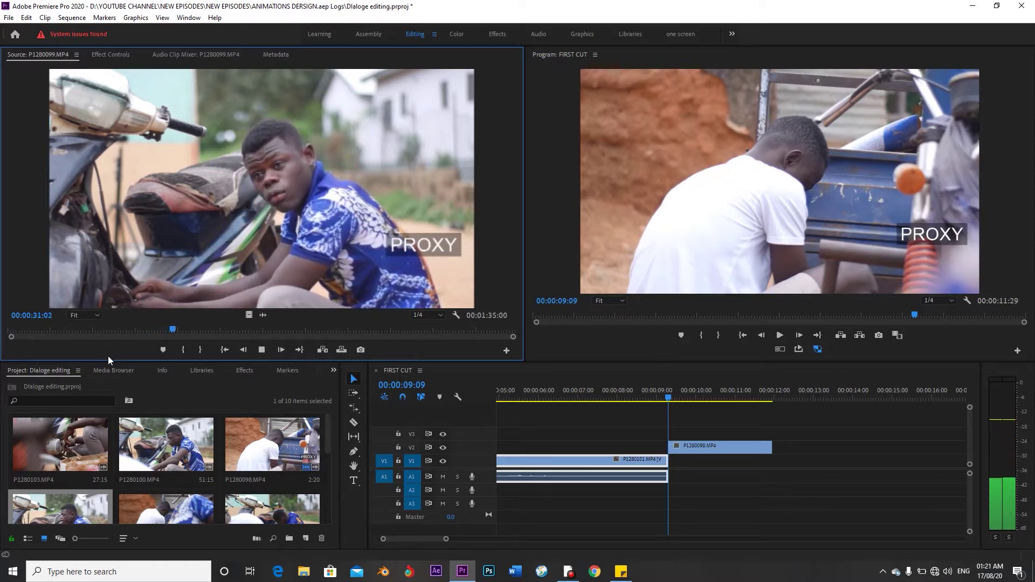
pyautogui.click(129, 344)
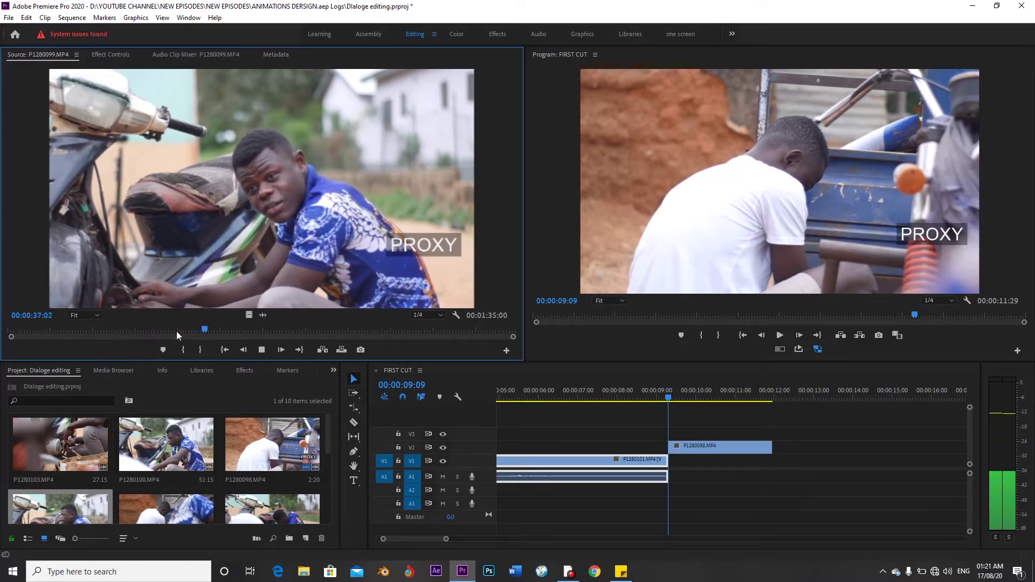
pyautogui.click(211, 329)
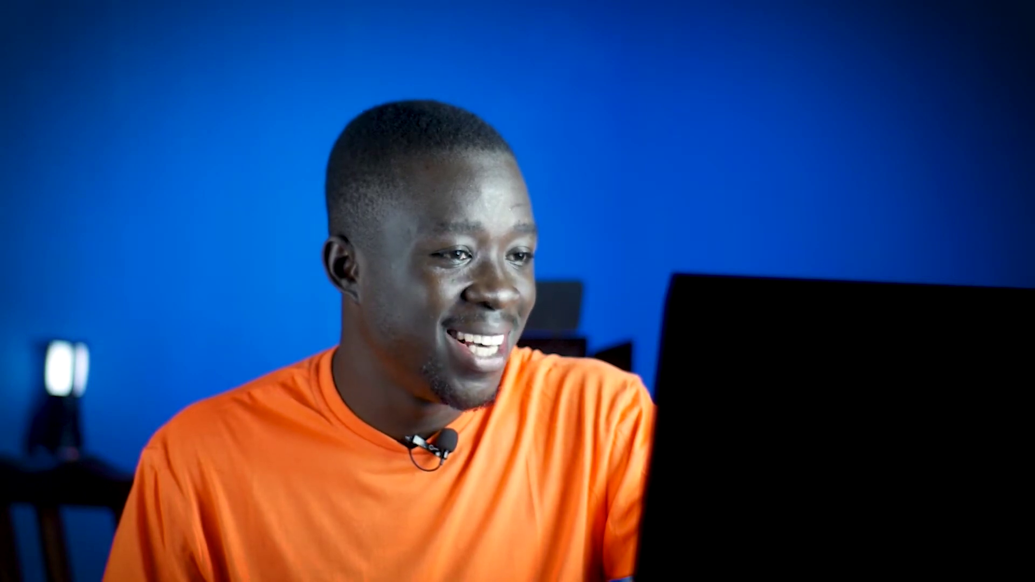
pyautogui.click(341, 326)
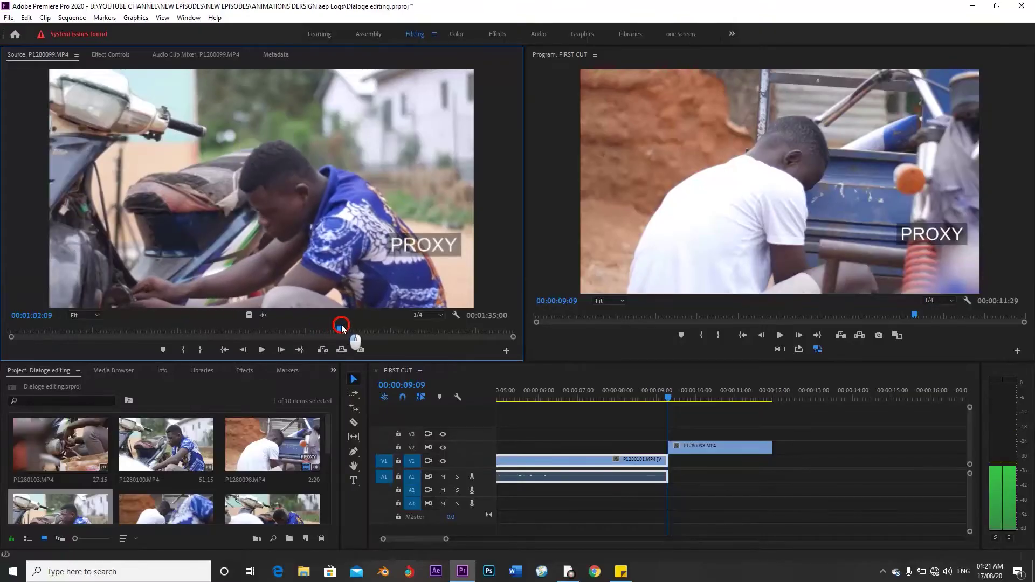
pyautogui.moveTo(341, 328); pyautogui.dragTo(397, 333)
pyautogui.press('space')
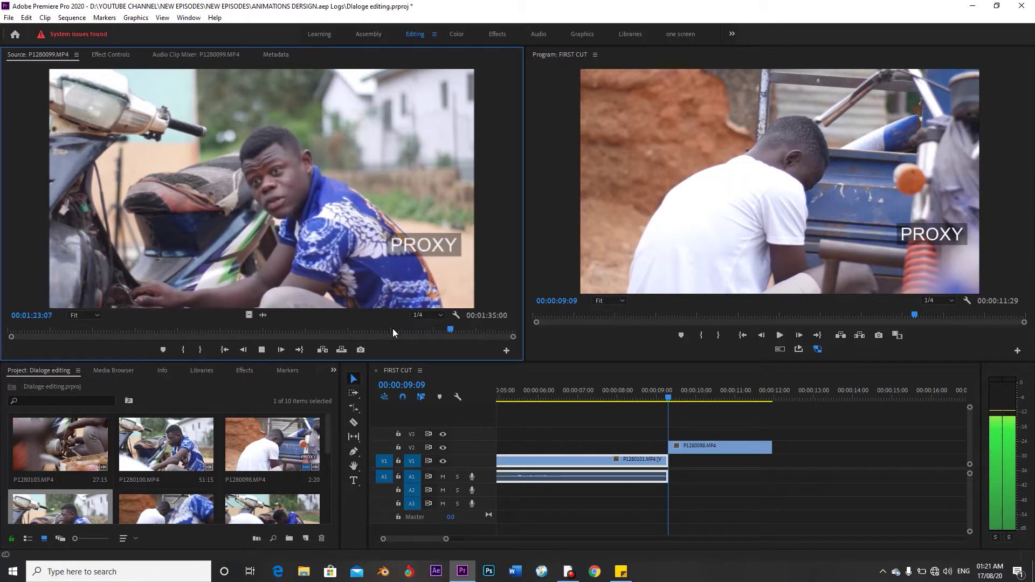
# Step: Mark a 00:00:06:26 range of P1280099.MP4 ending at 00:01:18:11 and place it on V1/A1, starting where the V2 clip ends
pyautogui.click(392, 329)
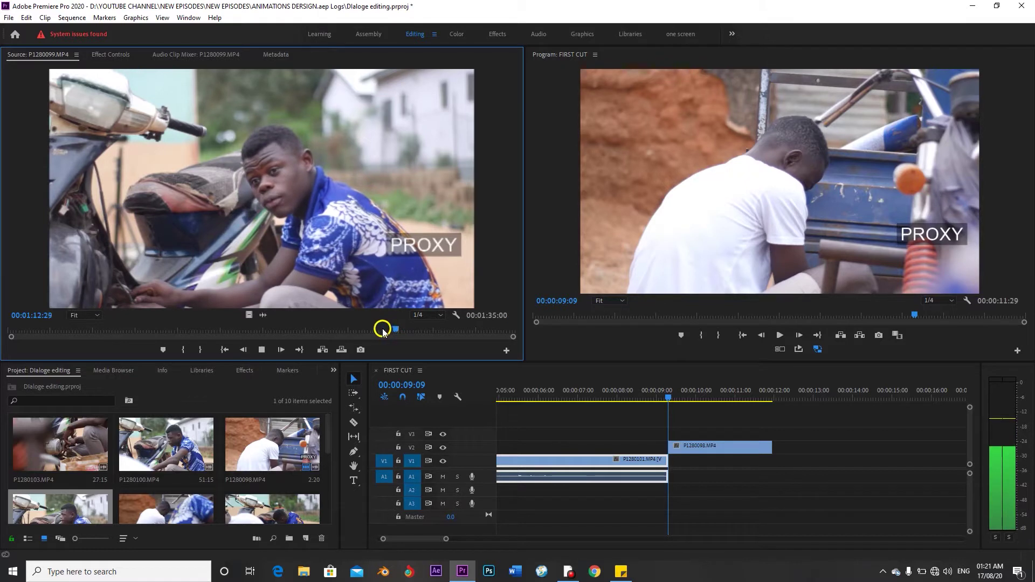
pyautogui.click(382, 329)
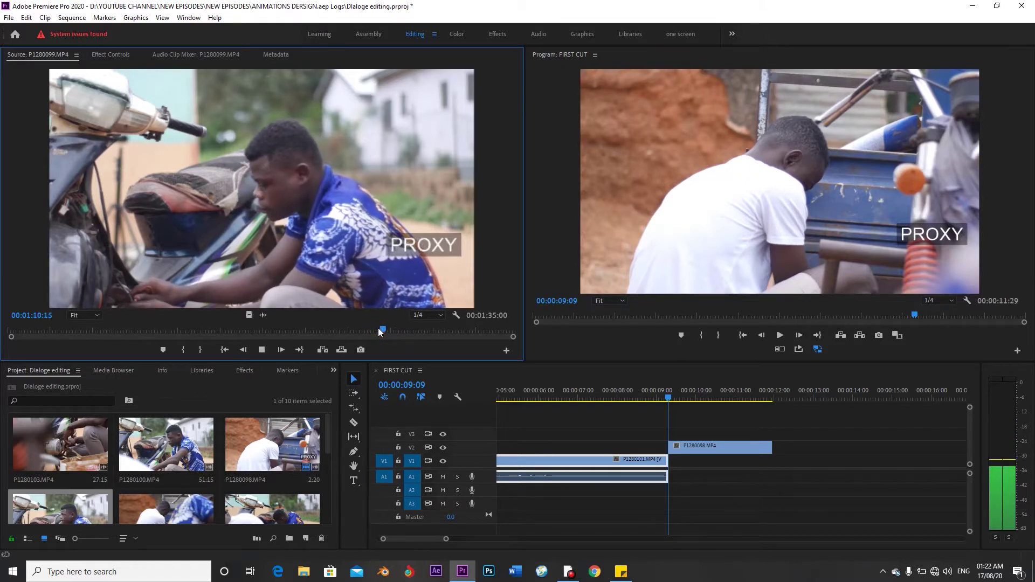
pyautogui.press('i')
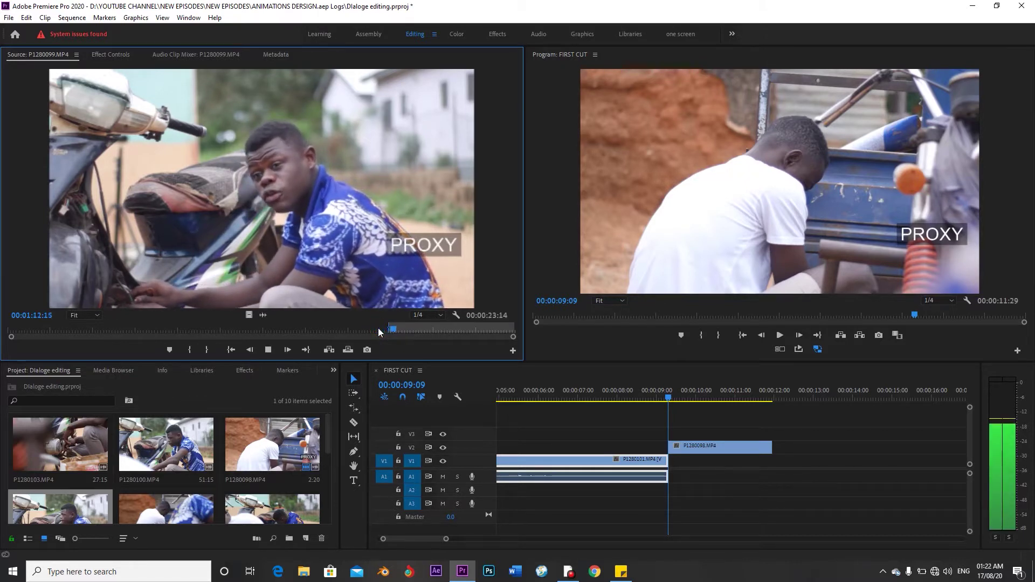
pyautogui.click(378, 328)
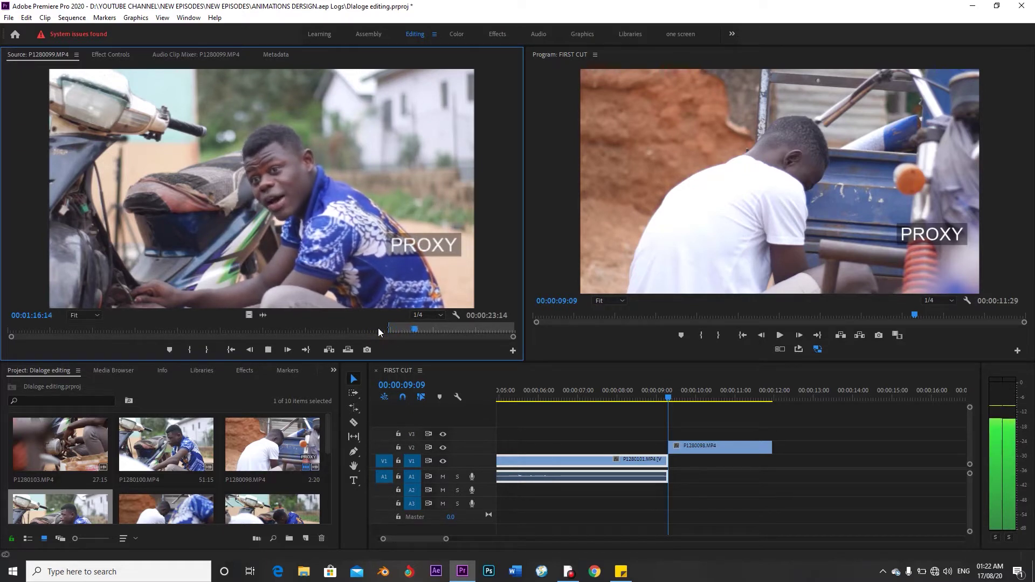
pyautogui.press('space')
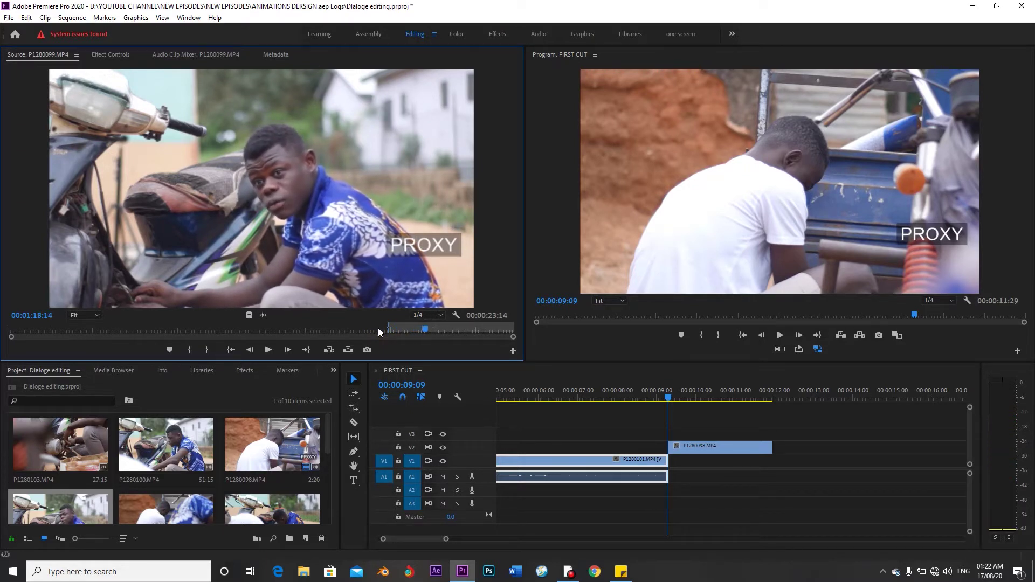
pyautogui.click(379, 328)
pyautogui.click(375, 325)
pyautogui.click(428, 327)
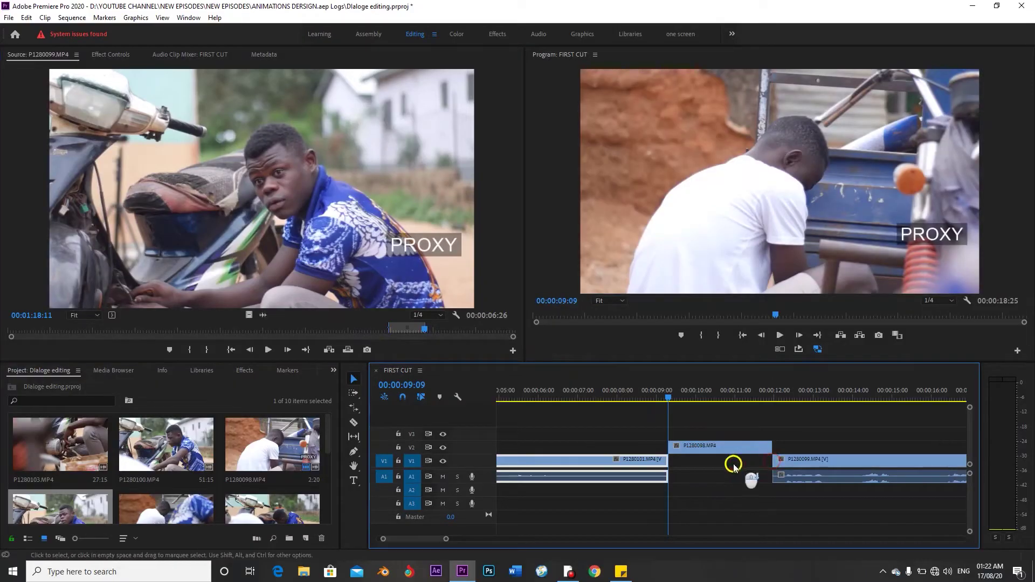
# Step: Trim the start of the P1280099.MP4 timeline clip to a 00:00:06:20 duration and butt it against the end of the V2 clip
pyautogui.moveTo(732, 462); pyautogui.dragTo(670, 461)
pyautogui.moveTo(671, 391); pyautogui.dragTo(702, 415)
pyautogui.moveTo(701, 461); pyautogui.dragTo(721, 465)
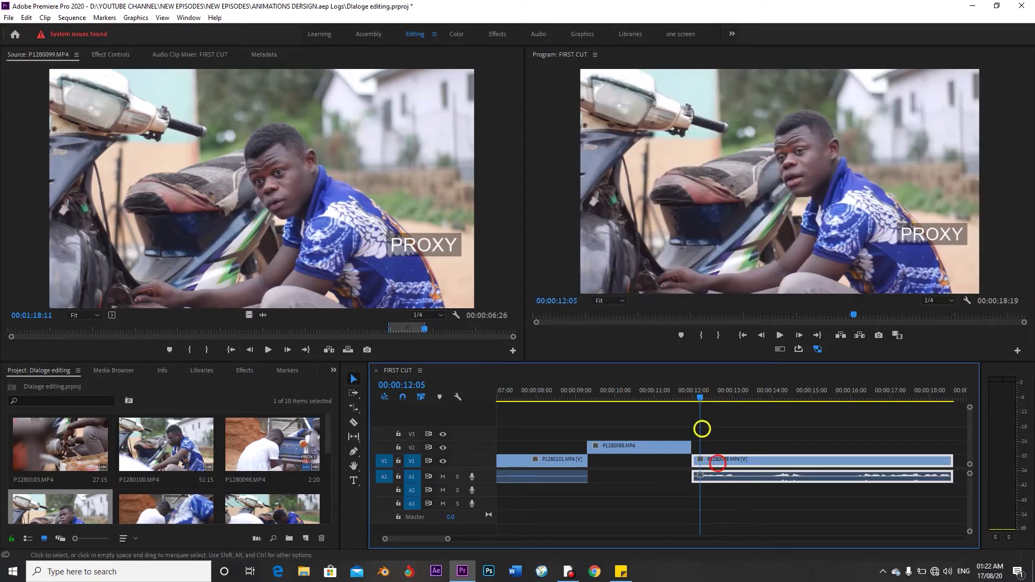
# Step: Extend only the audio start of P1280099.MP4 back to the end of the P1280101.MP4 audio on A1
pyautogui.click(685, 392)
pyautogui.click(715, 503)
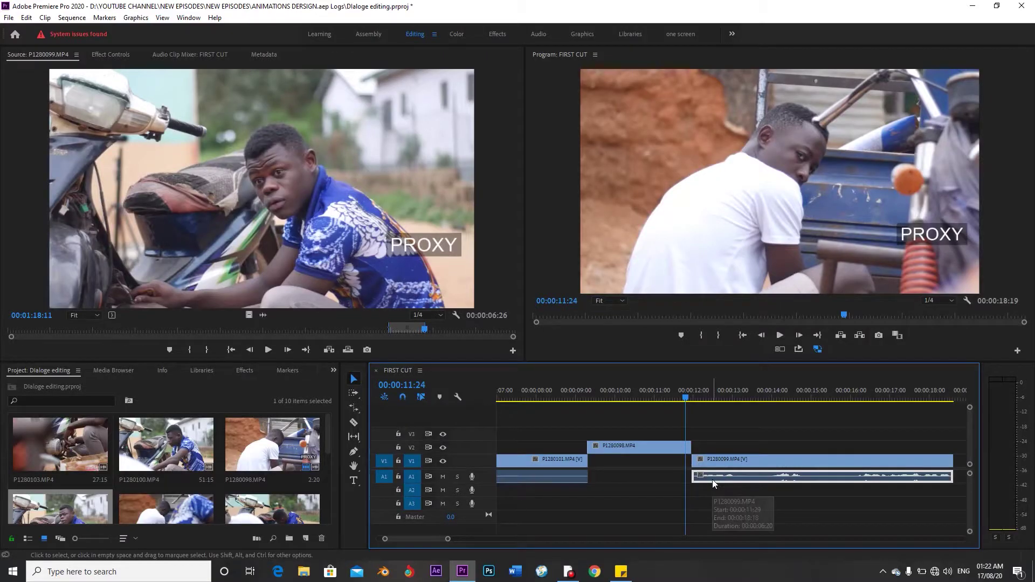
pyautogui.click(716, 476)
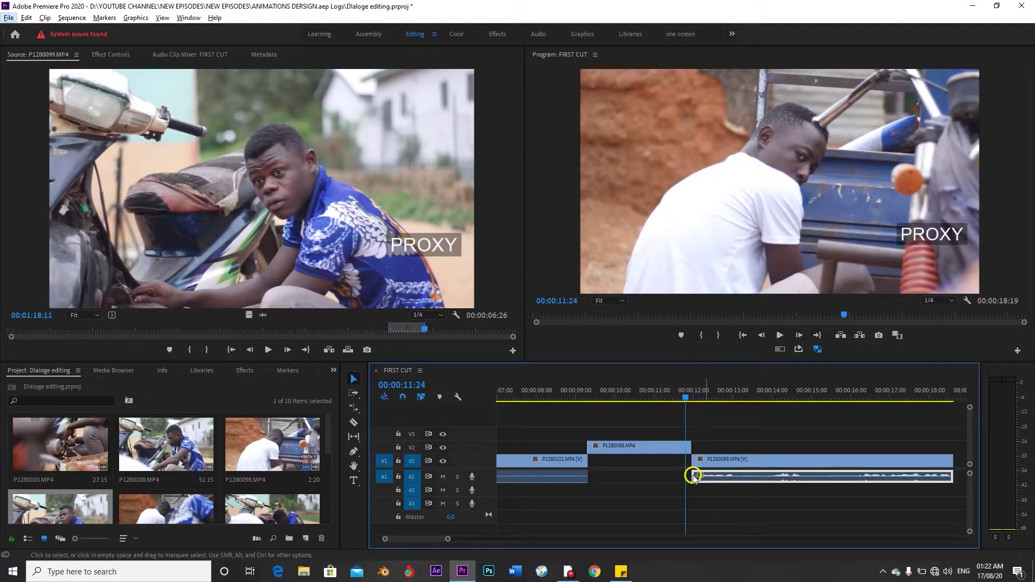
pyautogui.moveTo(692, 476); pyautogui.dragTo(533, 449)
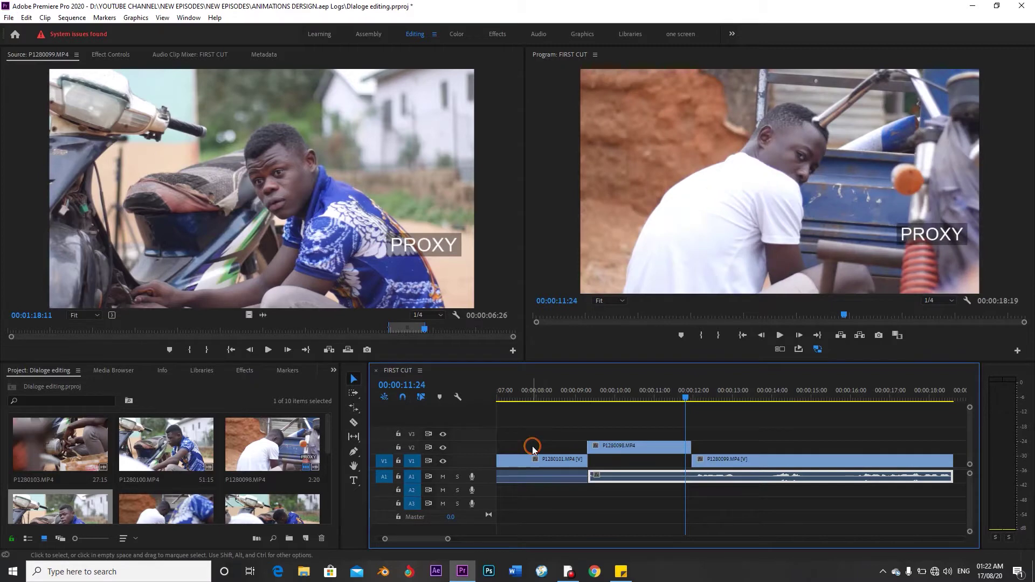
# Step: Trim the P1280099.MP4 audio start by about 19 frames, extend the P1280101.MP4 audio to meet it, and play the transition
pyautogui.click(559, 394)
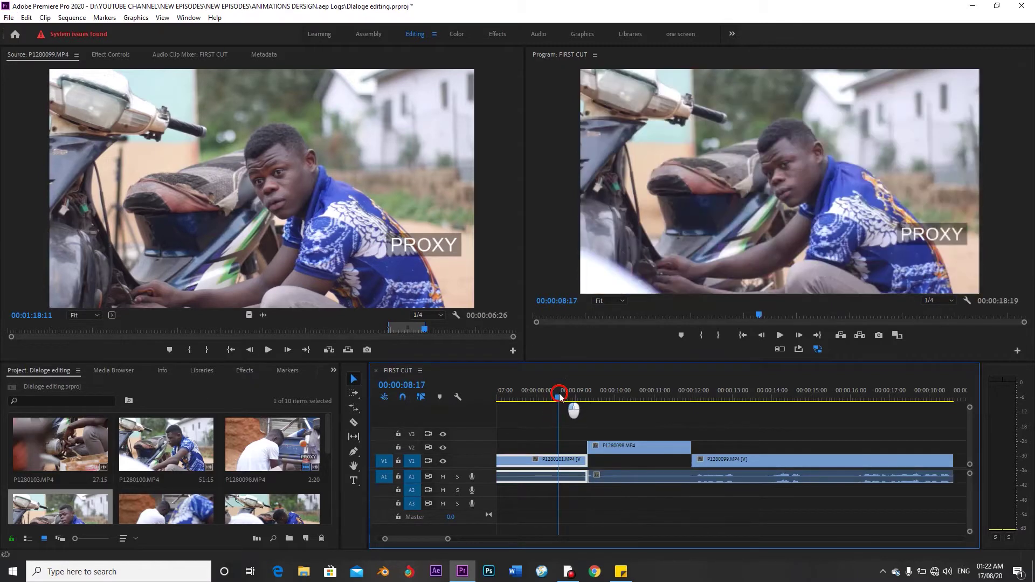
pyautogui.moveTo(572, 402)
pyautogui.mouseDown()
pyautogui.moveTo(592, 405)
pyautogui.moveTo(572, 408)
pyautogui.mouseUp()
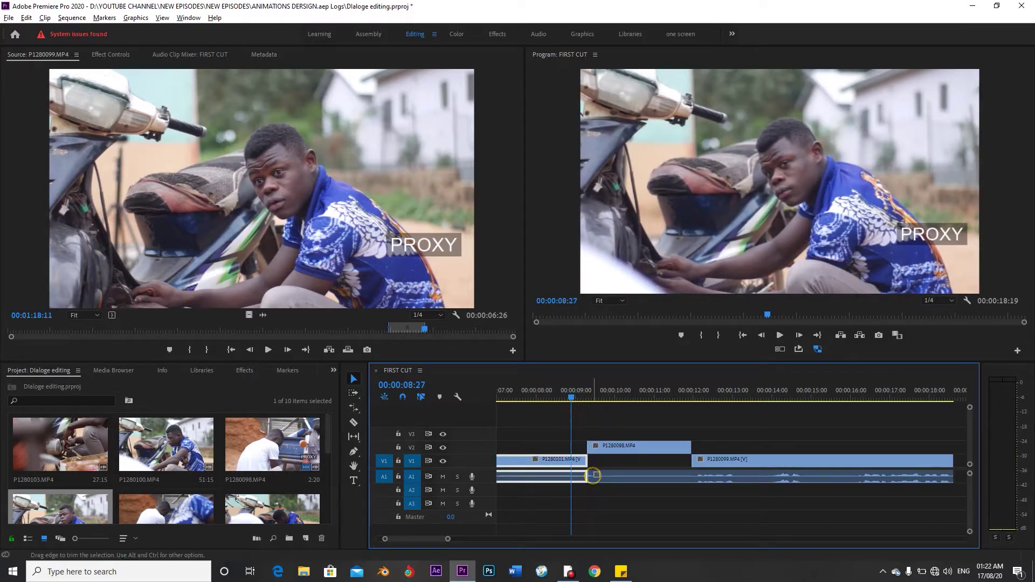
pyautogui.moveTo(593, 476); pyautogui.dragTo(605, 475)
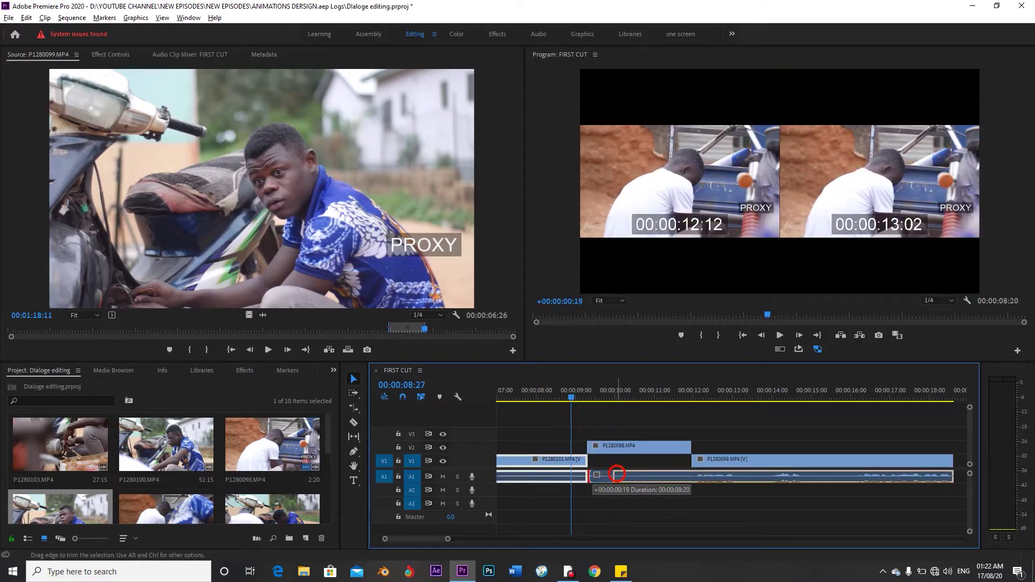
pyautogui.moveTo(619, 472); pyautogui.dragTo(618, 473)
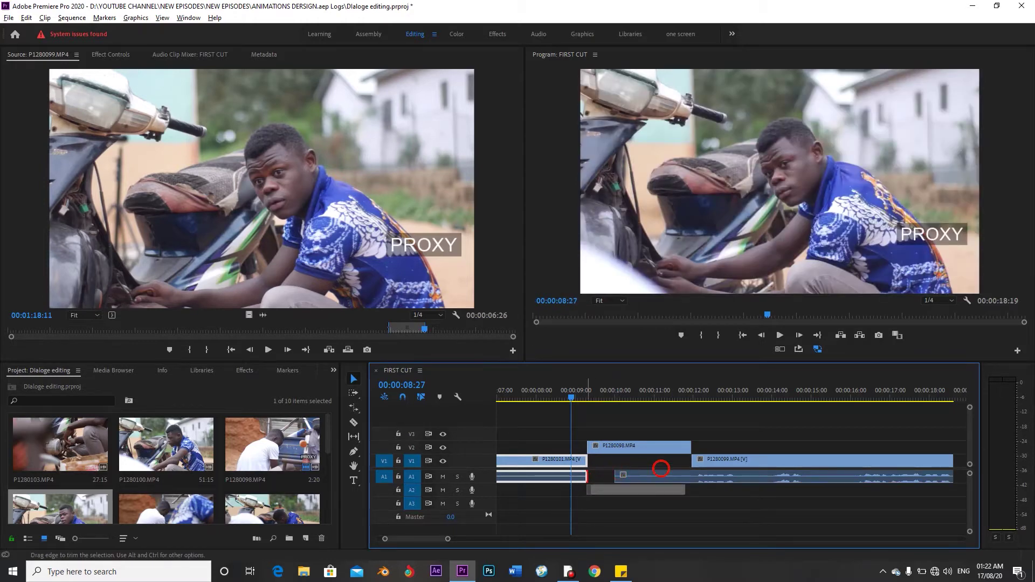
pyautogui.click(625, 495)
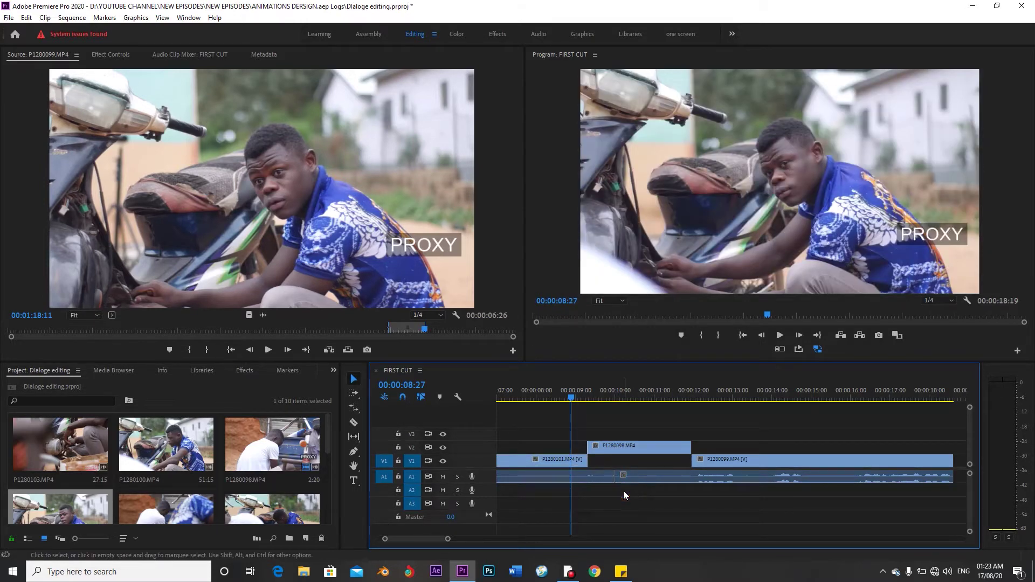
pyautogui.press('space')
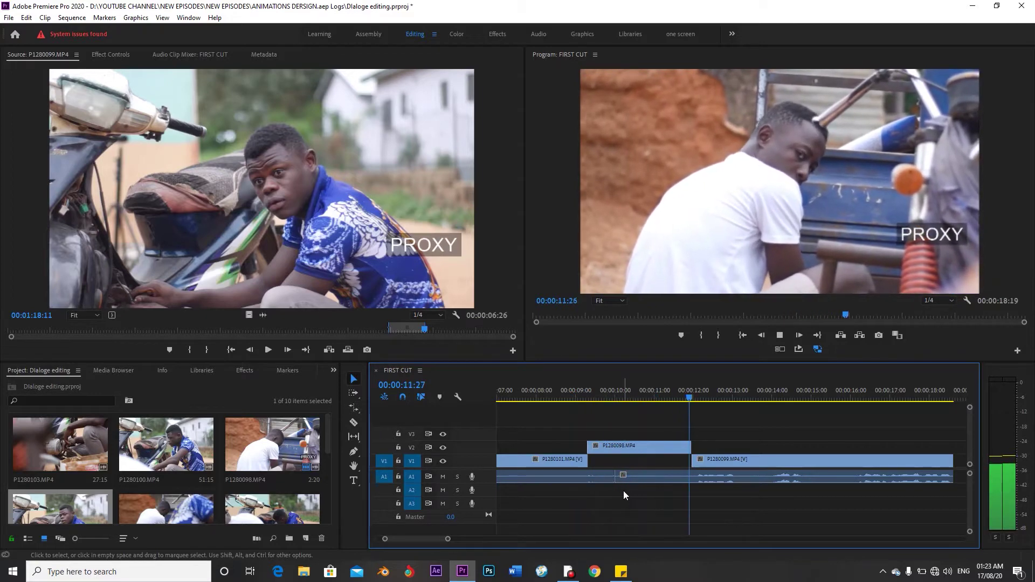
# Step: Move the P1280099.MP4 audio to A2 and slide its video and audio about one second earlier, overlapping the V2 clip
pyautogui.click(620, 478)
pyautogui.click(616, 384)
pyautogui.moveTo(677, 399); pyautogui.dragTo(710, 403)
pyautogui.moveTo(675, 475); pyautogui.dragTo(663, 493)
pyautogui.moveTo(711, 399); pyautogui.dragTo(662, 400)
pyautogui.moveTo(706, 461); pyautogui.dragTo(666, 463)
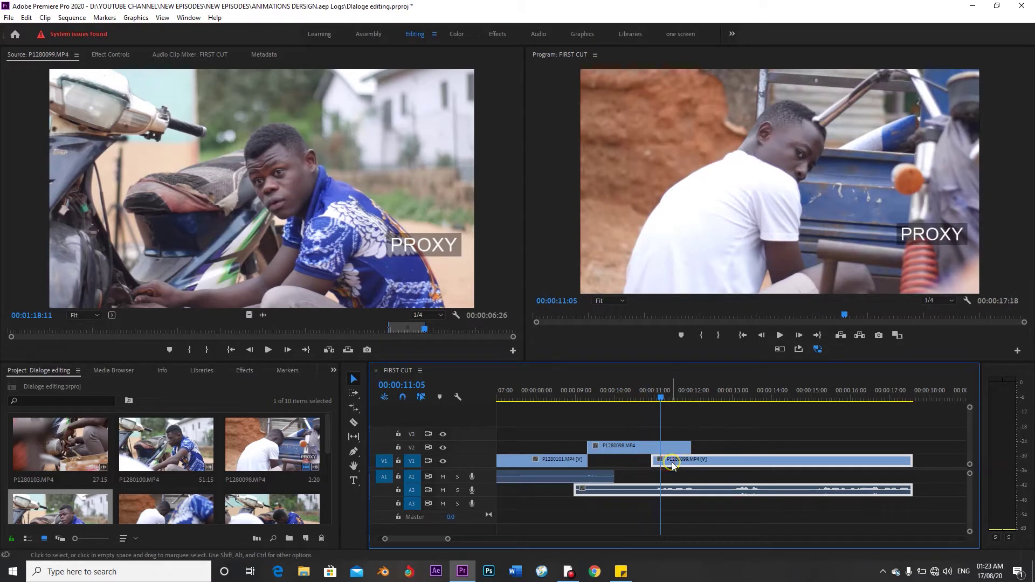
# Step: Play back the transition from P1280101.MP4 through P1280098.MP4 to P1280099.MP4 to check the dialogue timing
pyautogui.click(559, 387)
pyautogui.click(586, 414)
pyautogui.press('space')
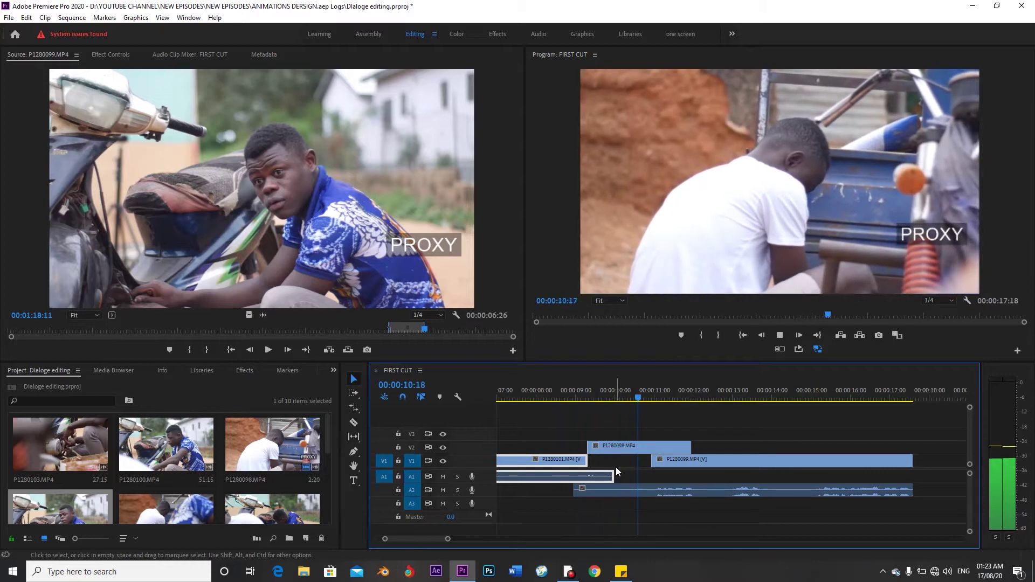
pyautogui.click(615, 462)
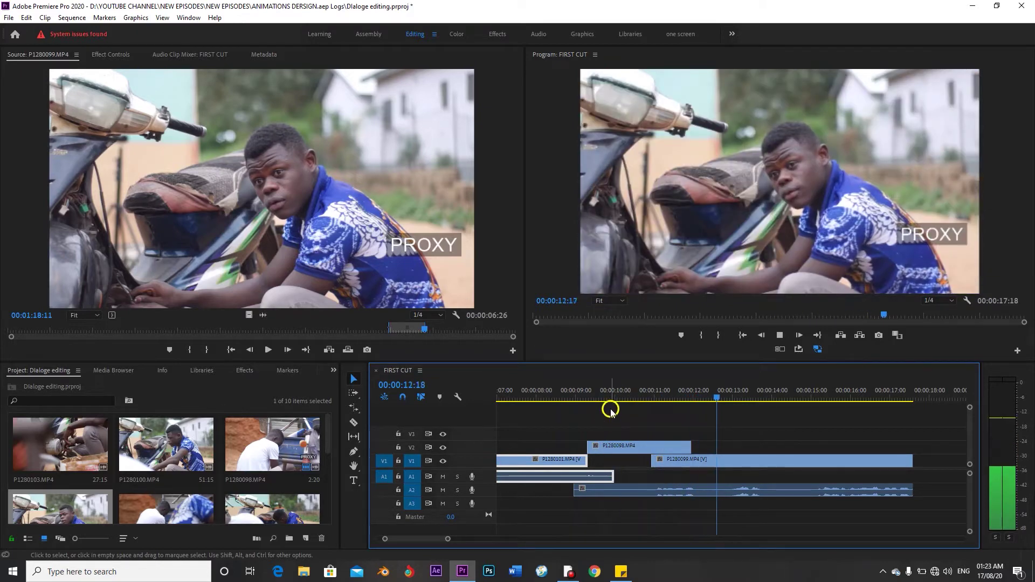
pyautogui.click(614, 387)
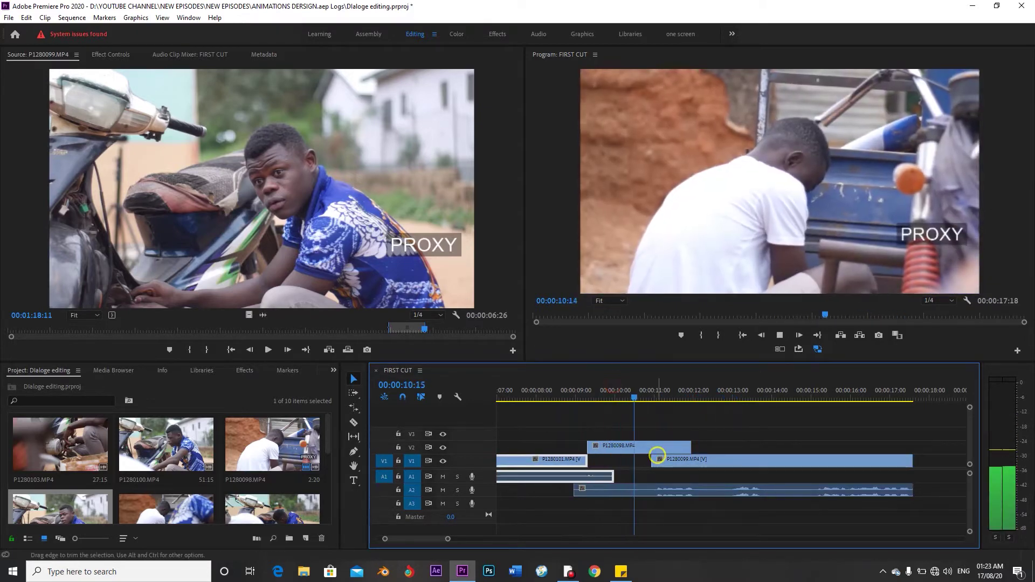
# Step: Slide the P1280099.MP4 video and audio about 28 frames earlier under the V2 clip and play the transition
pyautogui.click(668, 465)
pyautogui.moveTo(640, 400); pyautogui.dragTo(629, 397)
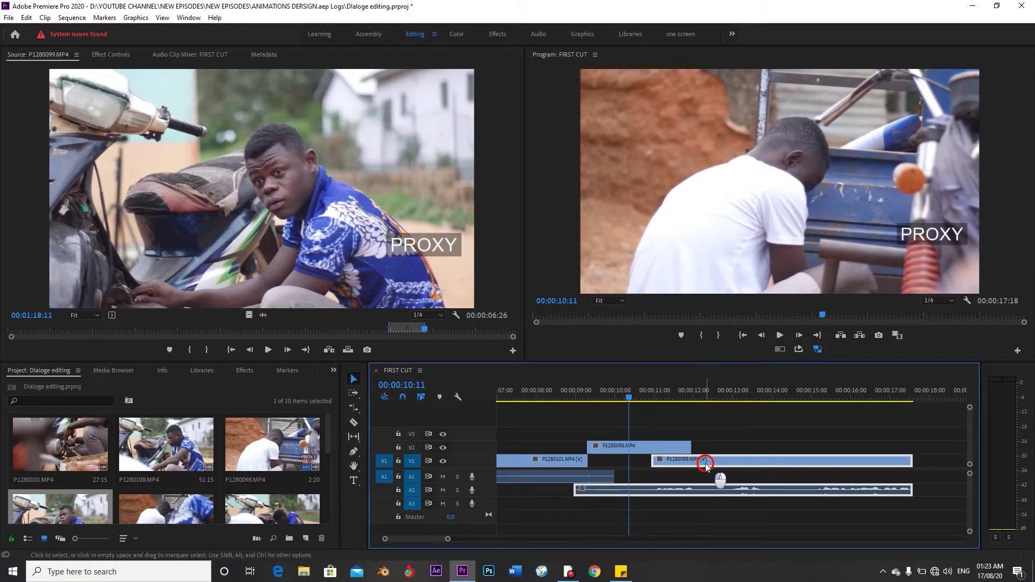
pyautogui.moveTo(705, 464); pyautogui.dragTo(686, 462)
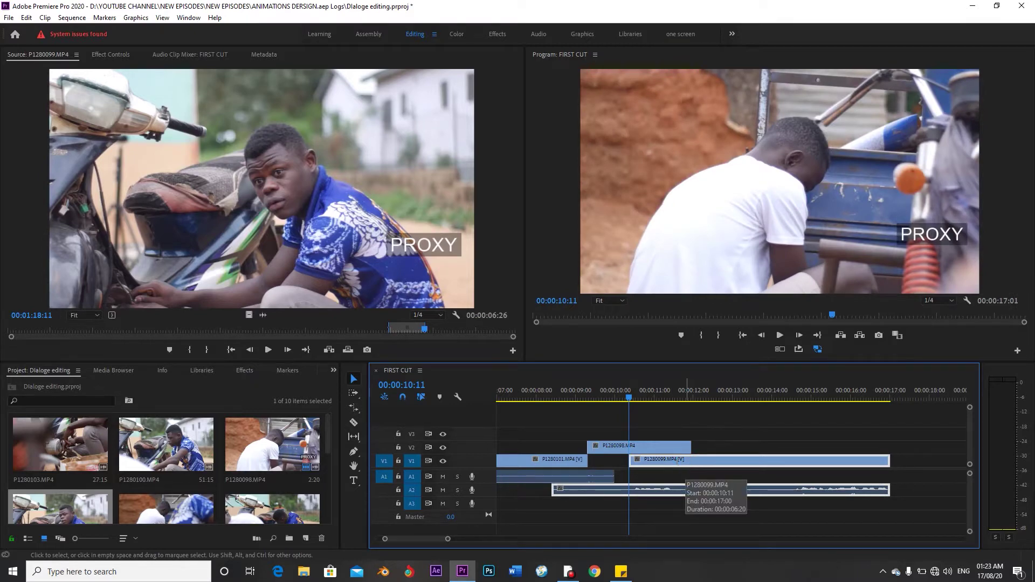
pyautogui.click(625, 390)
pyautogui.moveTo(626, 394); pyautogui.dragTo(621, 395)
pyautogui.moveTo(650, 469); pyautogui.dragTo(642, 466)
pyautogui.press('space')
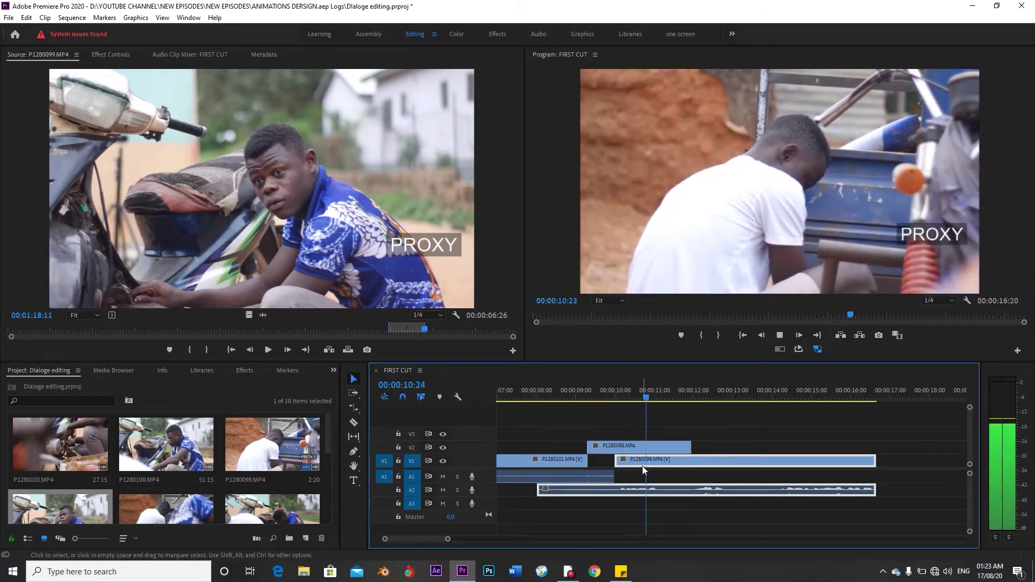
pyautogui.moveTo(610, 403); pyautogui.dragTo(573, 390)
pyautogui.press('space')
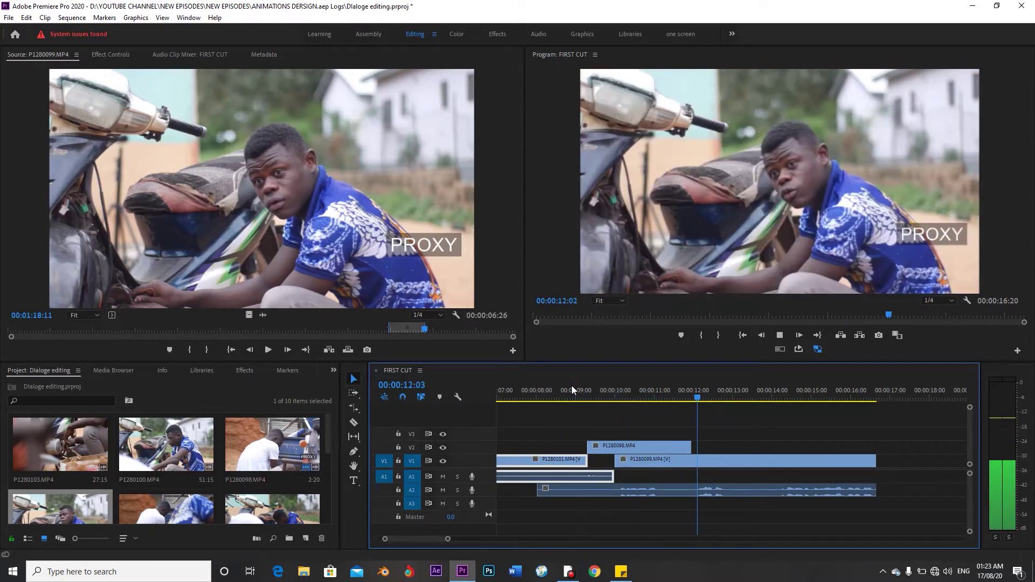
# Step: Extend the end of the V2 P1280098.MP4 clip by about 22 frames and play the sequence around it
pyautogui.press('space')
pyautogui.moveTo(693, 446); pyautogui.dragTo(723, 445)
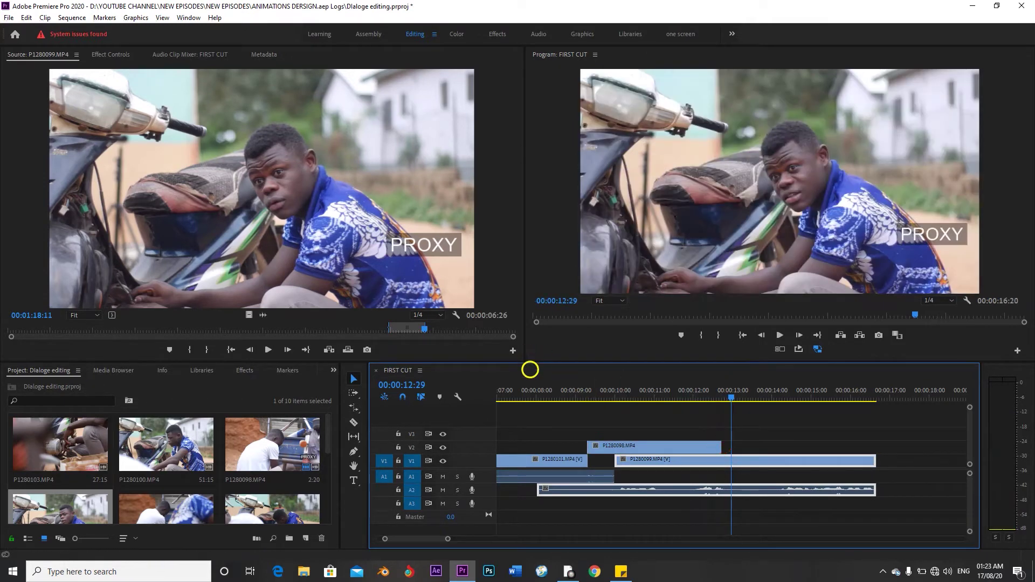
pyautogui.click(538, 392)
pyautogui.press('space')
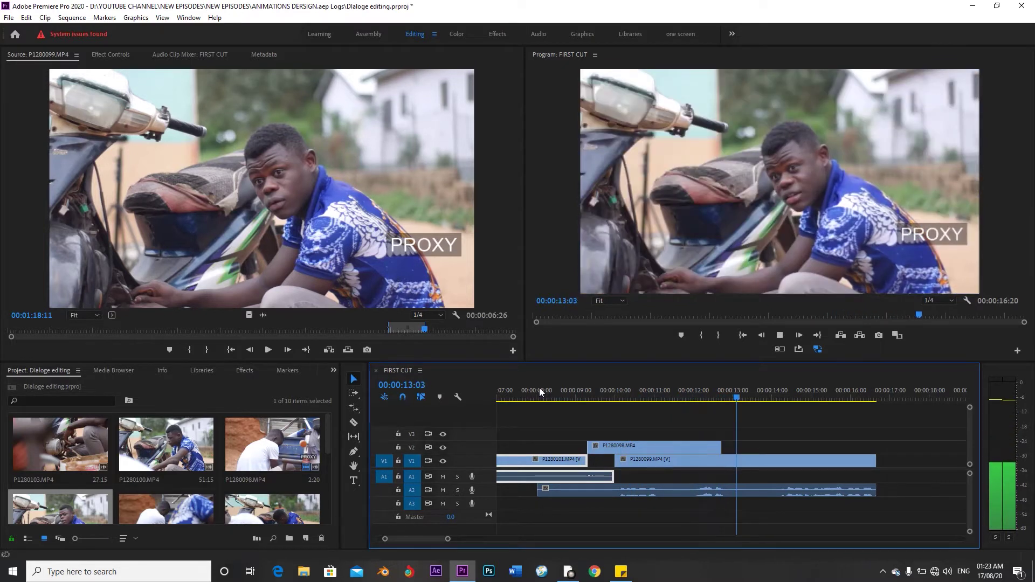
pyautogui.scroll(-5, 609, 447)
pyautogui.click(608, 445)
pyautogui.scroll(4, 611, 452)
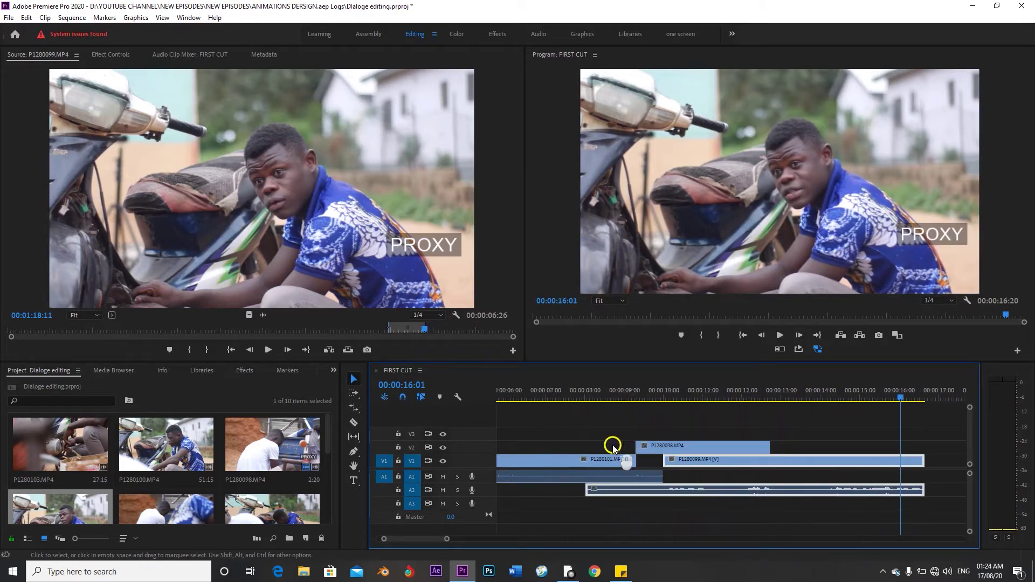
pyautogui.click(646, 394)
pyautogui.press('space')
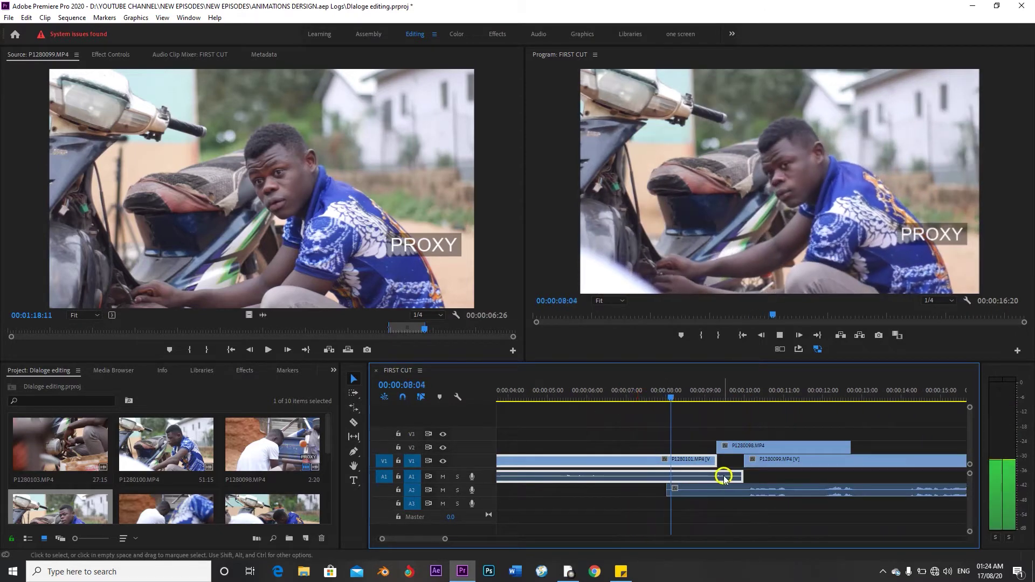
# Step: Trim the end of the P1280101.MP4 audio on A1 by 00:00:01:04, play the result, and save the project
pyautogui.moveTo(717, 397); pyautogui.dragTo(710, 404)
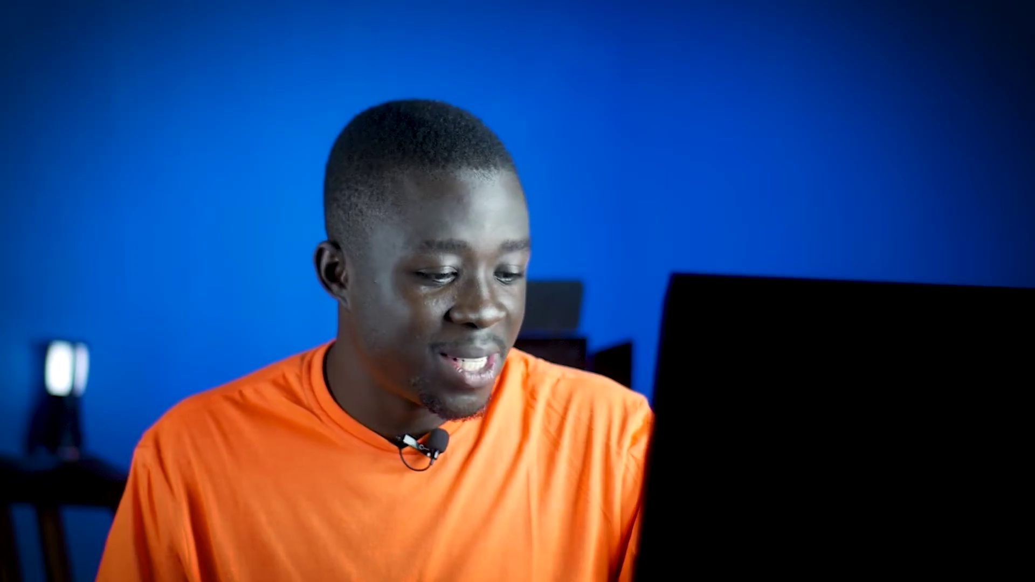
pyautogui.moveTo(741, 476); pyautogui.dragTo(698, 479)
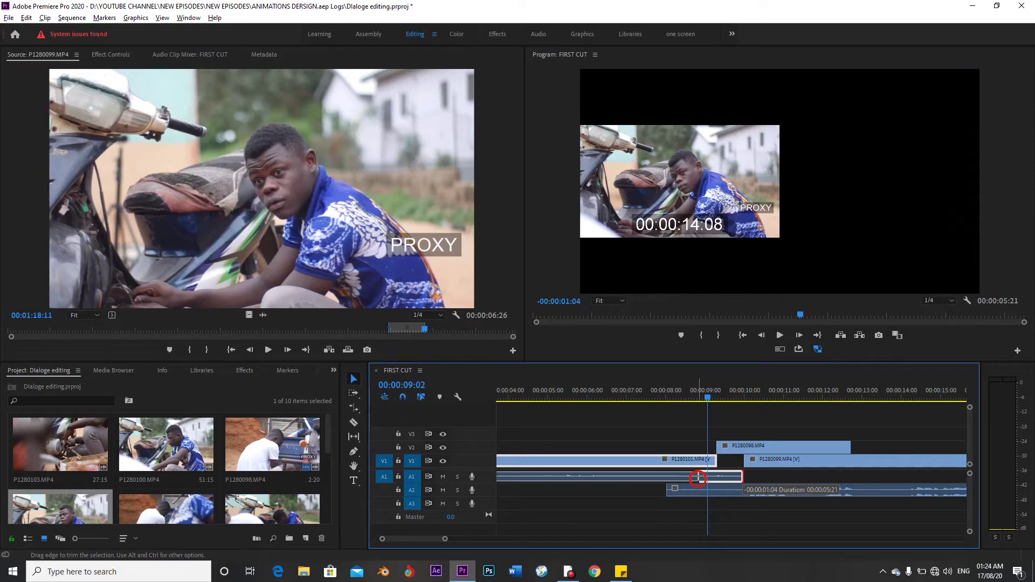
pyautogui.click(645, 399)
pyautogui.scroll(-3, 631, 458)
pyautogui.press('space')
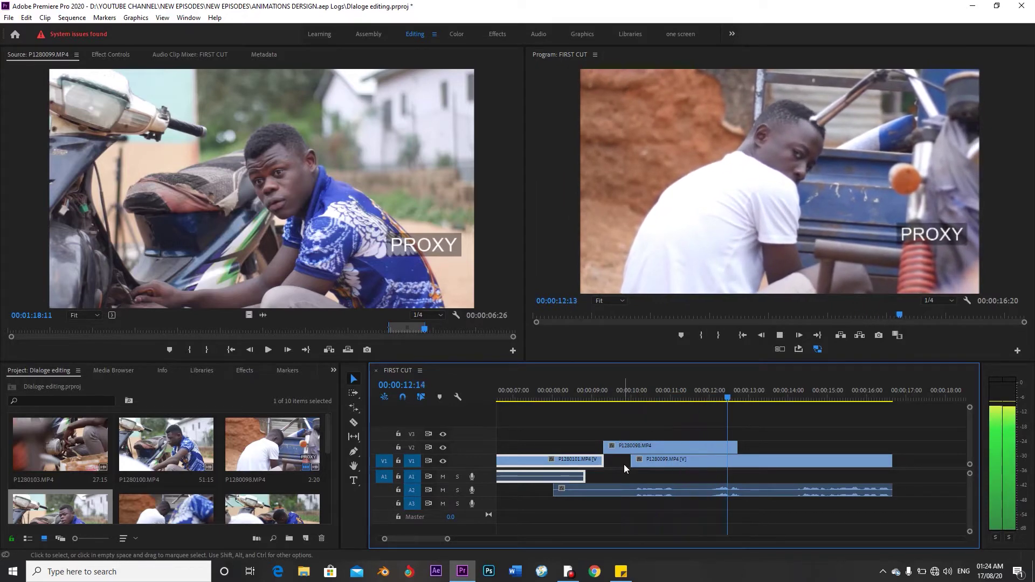
pyautogui.scroll(-5, 624, 464)
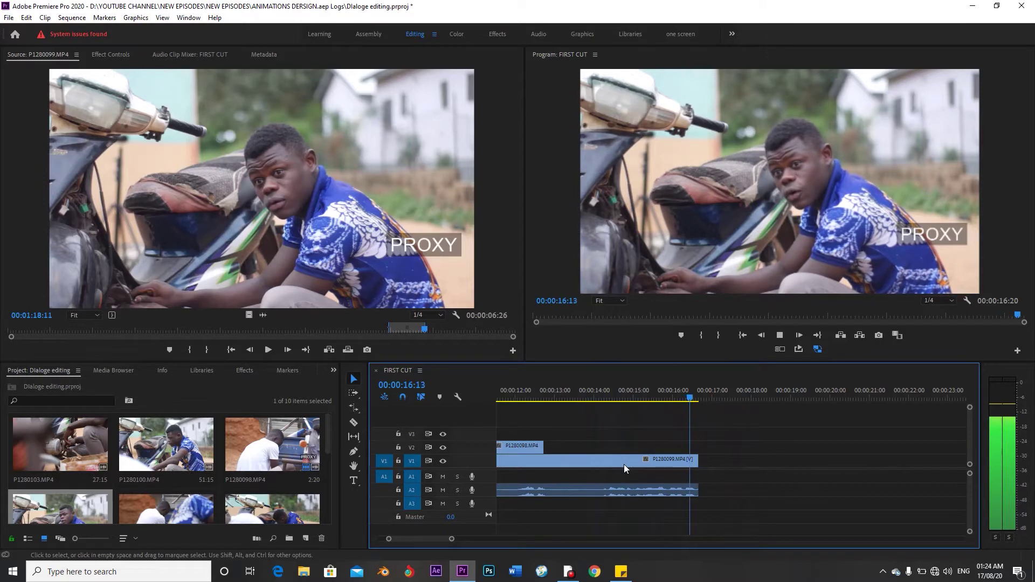
pyautogui.click(624, 463)
pyautogui.click(667, 395)
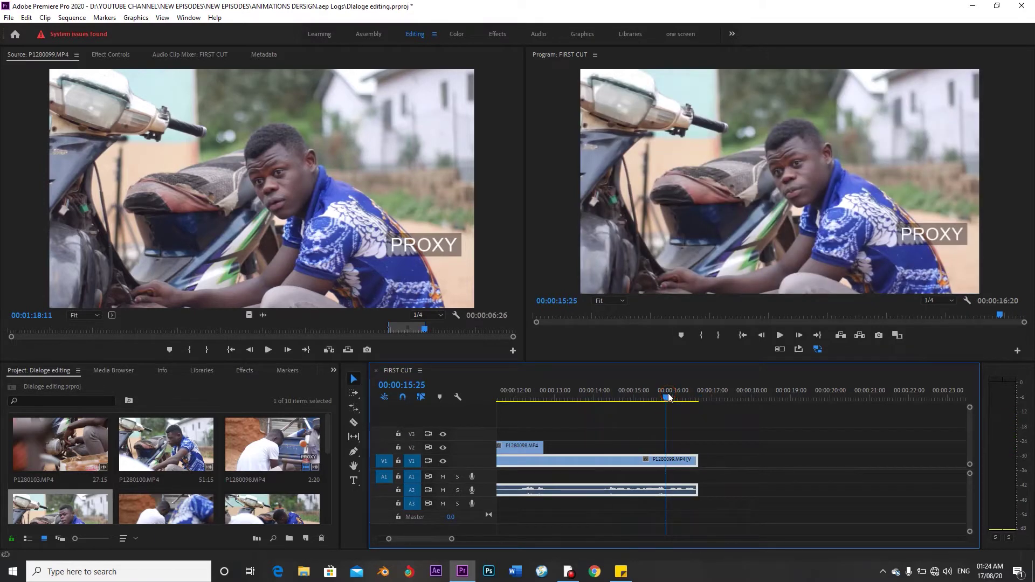
pyautogui.hotkey('ctrl', 's')
# Step: Open P1280098.MP4 as the source clip and mark its In point at 00:00:20:10
pyautogui.click(662, 392)
pyautogui.doubleClick(276, 427)
pyautogui.moveTo(328, 424); pyautogui.dragTo(320, 469)
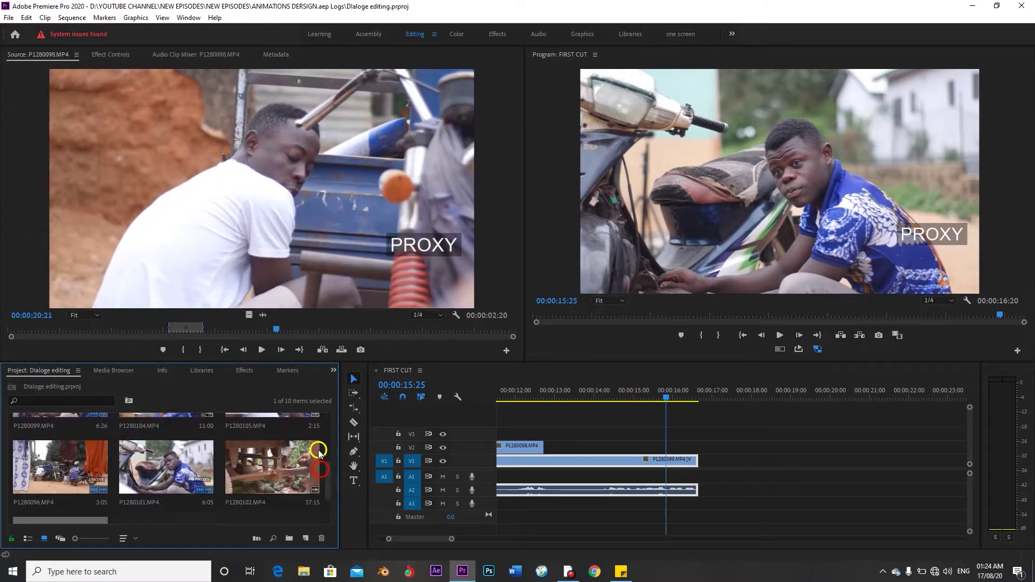
pyautogui.moveTo(243, 327); pyautogui.dragTo(225, 328)
pyautogui.press('space')
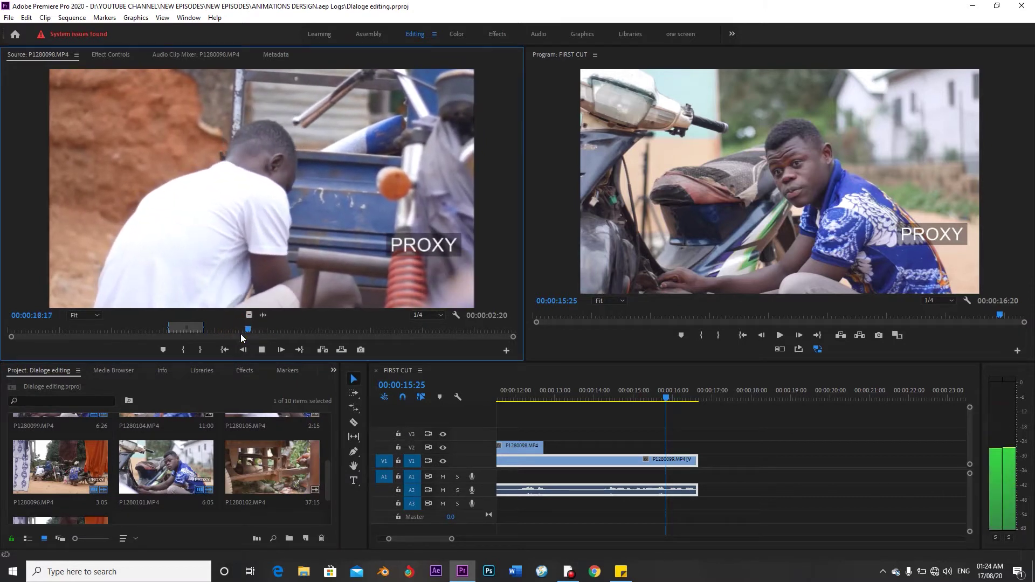
pyautogui.press('space')
pyautogui.press('i')
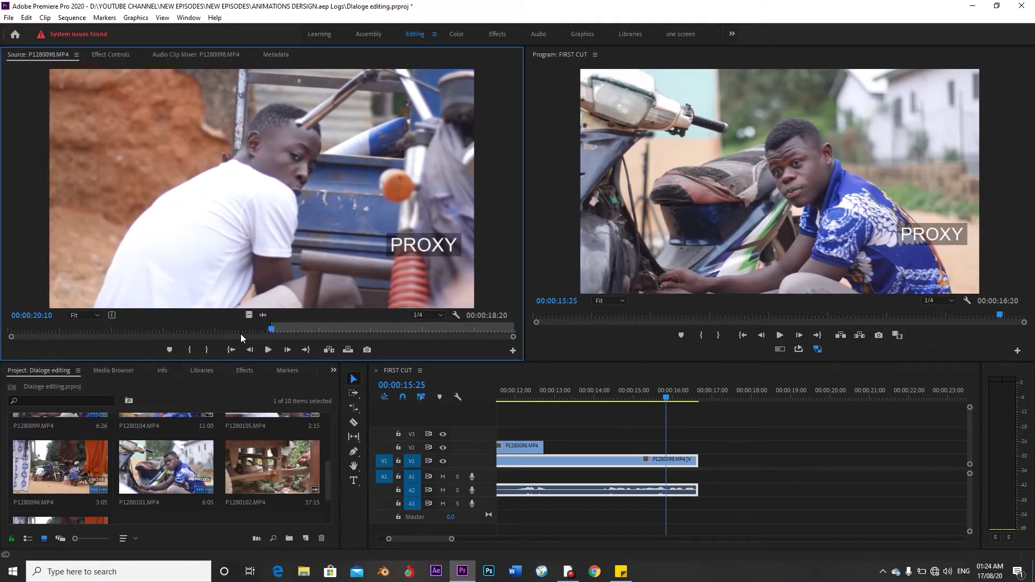
# Step: Mark the Out point of P1280098.MP4 for a 00:00:03:20 range and review the footage around it
pyautogui.press('space')
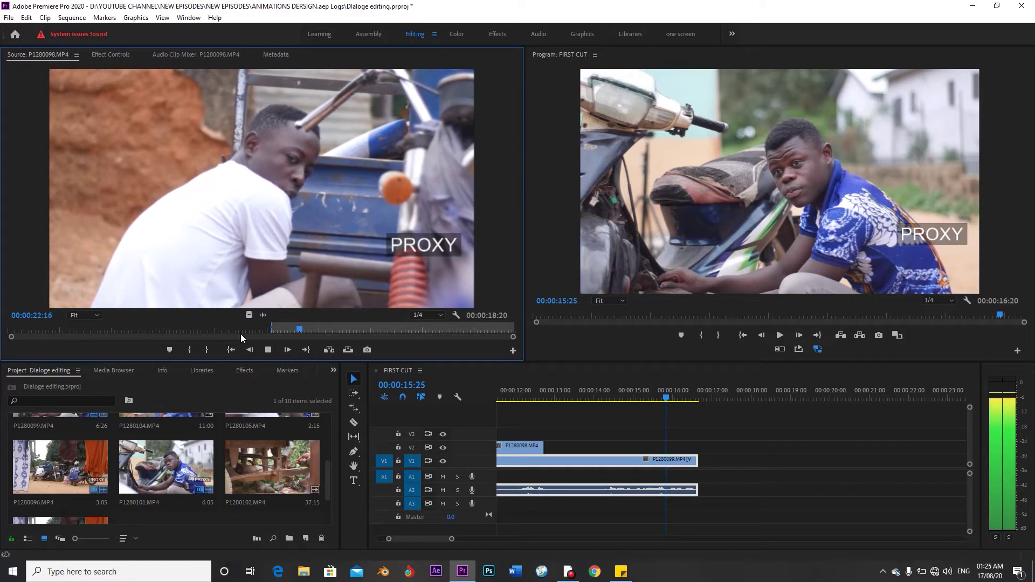
pyautogui.press('space')
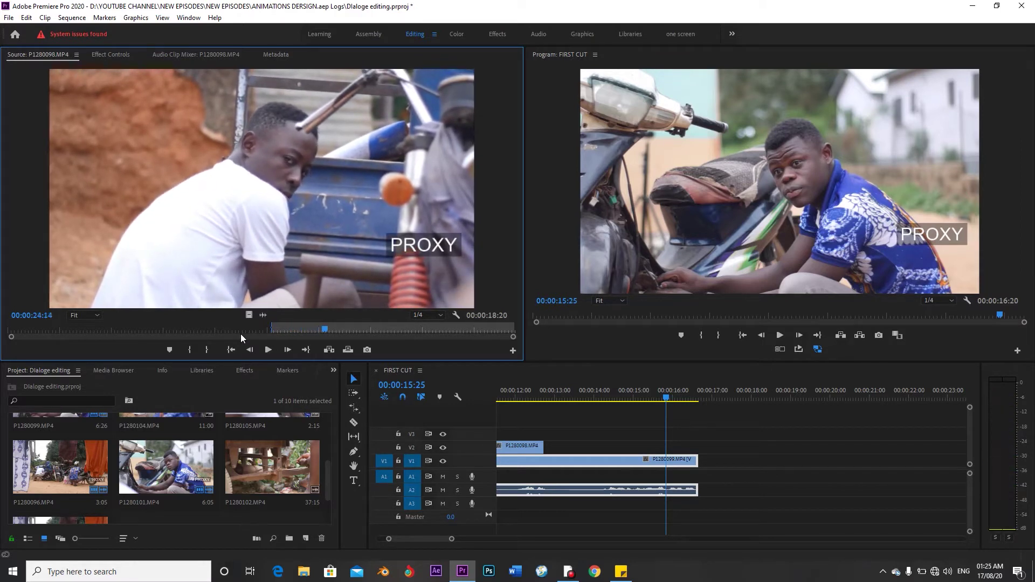
pyautogui.click(268, 349)
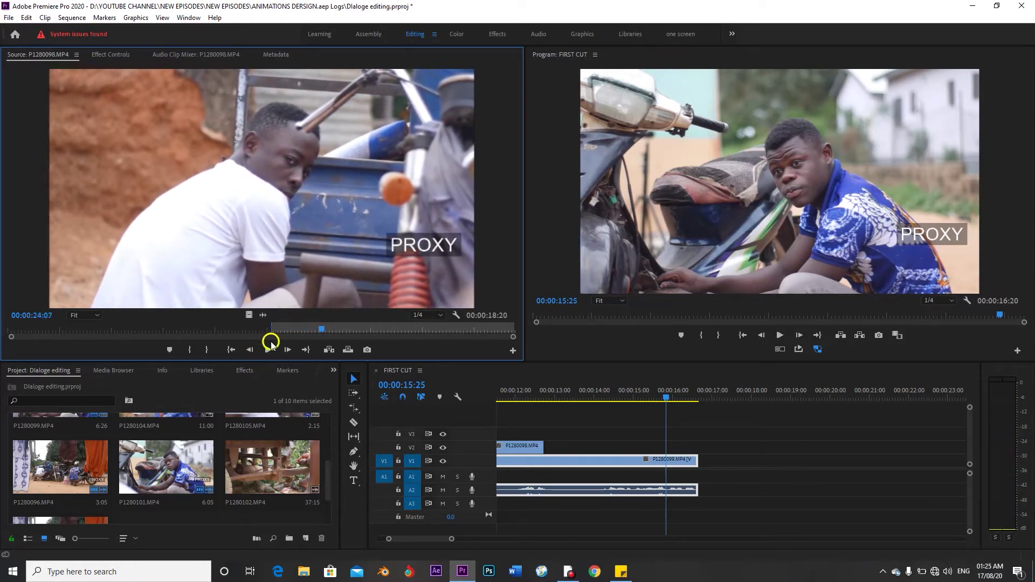
pyautogui.click(295, 342)
pyautogui.press('o')
pyautogui.press('space')
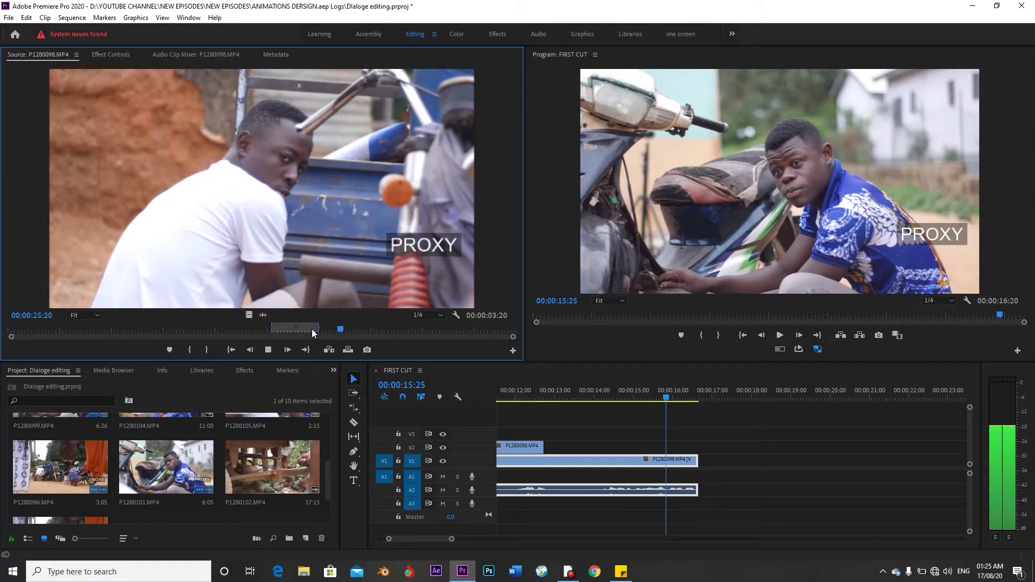
pyautogui.click(320, 329)
pyautogui.click(323, 330)
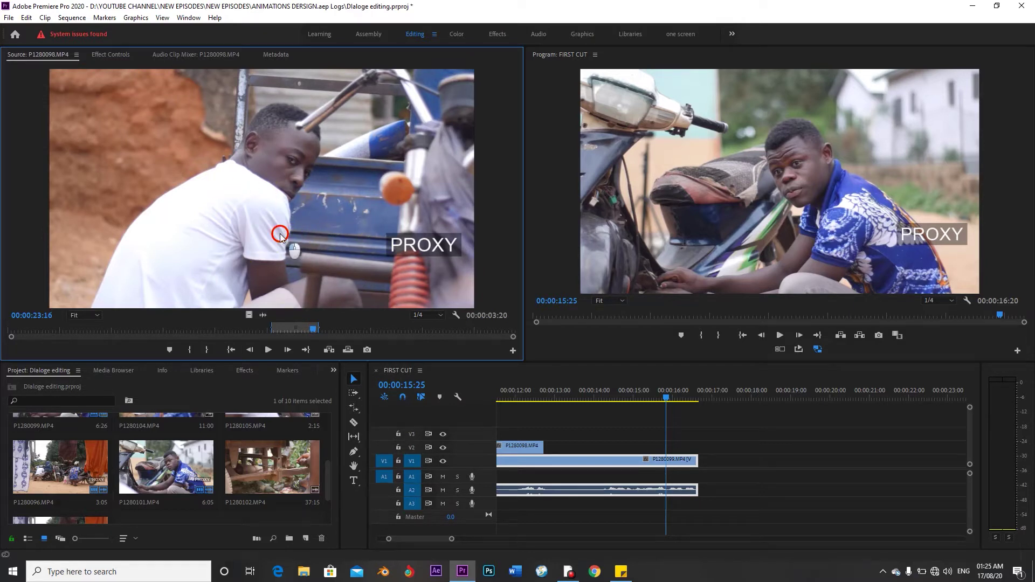
# Step: Place the marked P1280098.MP4 range on V1 and A1 directly after P1280099.MP4 and play the cut
pyautogui.moveTo(484, 375); pyautogui.dragTo(699, 471)
pyautogui.press('space')
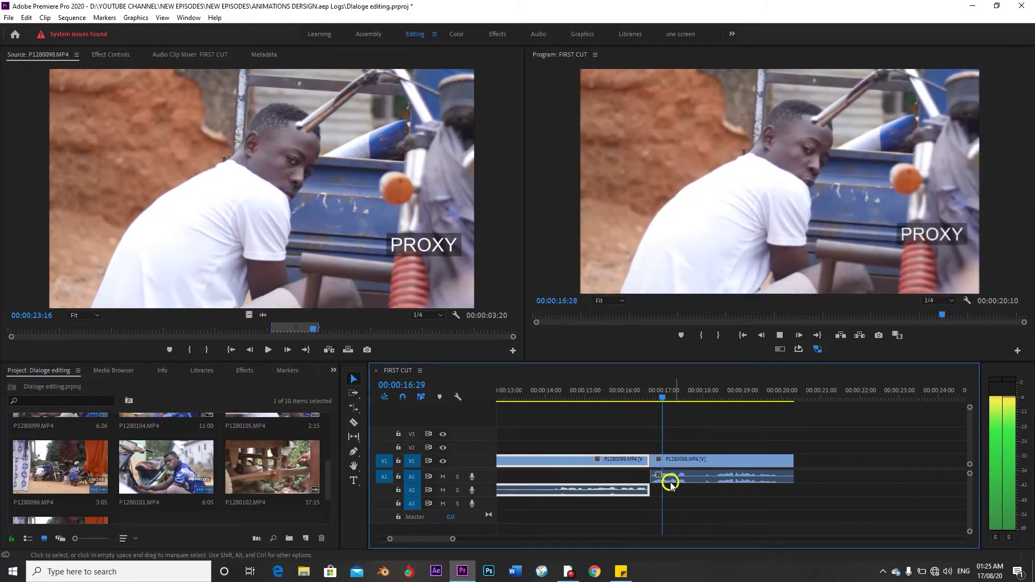
pyautogui.click(646, 397)
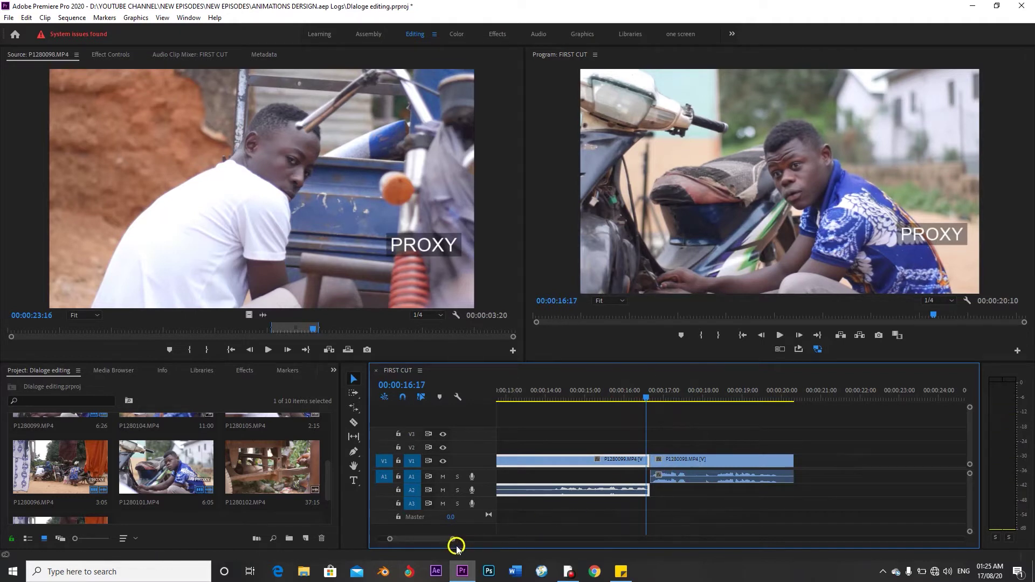
# Step: Raise the new P1280098.MP4 video to V2 and slide its video and audio 6 frames earlier, overlapping P1280099.MP4
pyautogui.moveTo(453, 540); pyautogui.dragTo(441, 539)
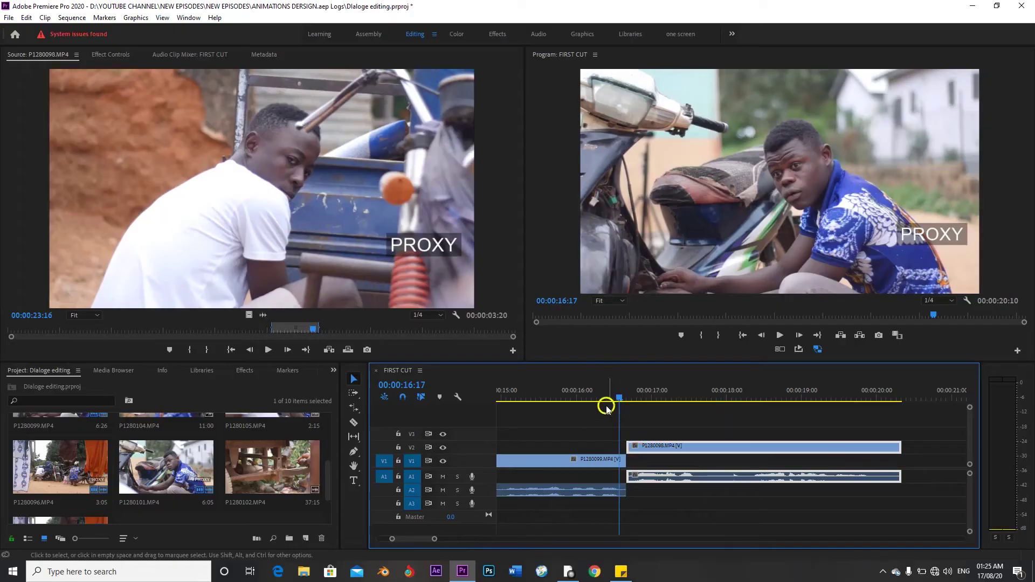
pyautogui.click(604, 399)
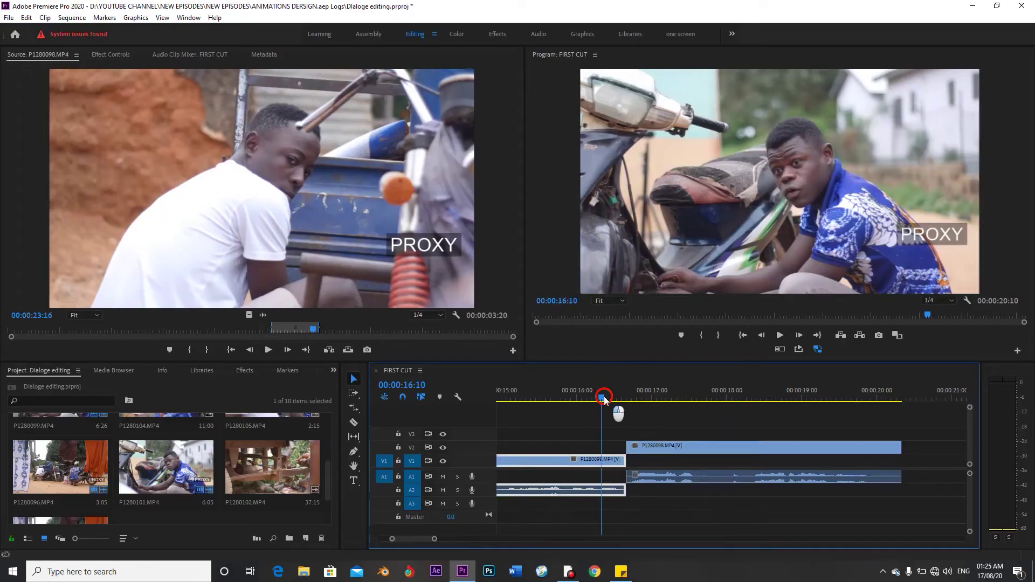
pyautogui.moveTo(653, 453); pyautogui.dragTo(649, 451)
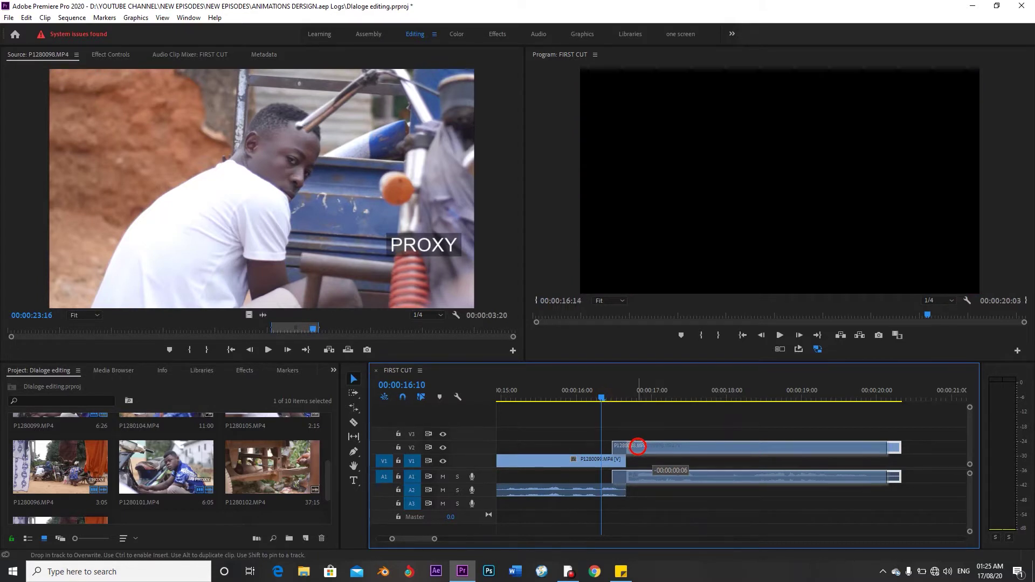
pyautogui.moveTo(637, 447); pyautogui.dragTo(636, 447)
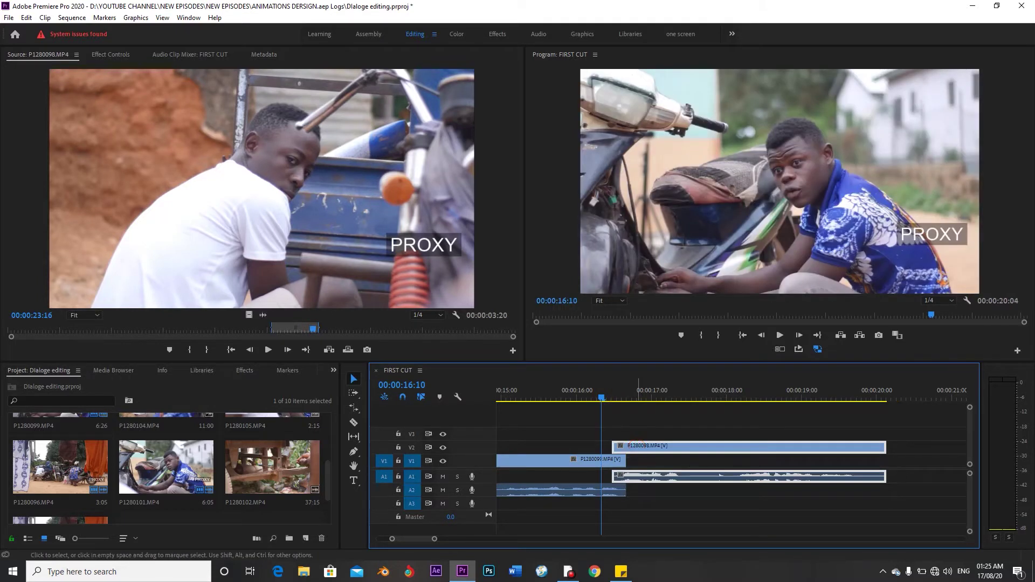
pyautogui.click(587, 392)
pyautogui.press('space')
pyautogui.press('space')
# Step: Slide the overlapping P1280098.MP4 video and audio another 2 frames earlier and play the transition
pyautogui.click(602, 392)
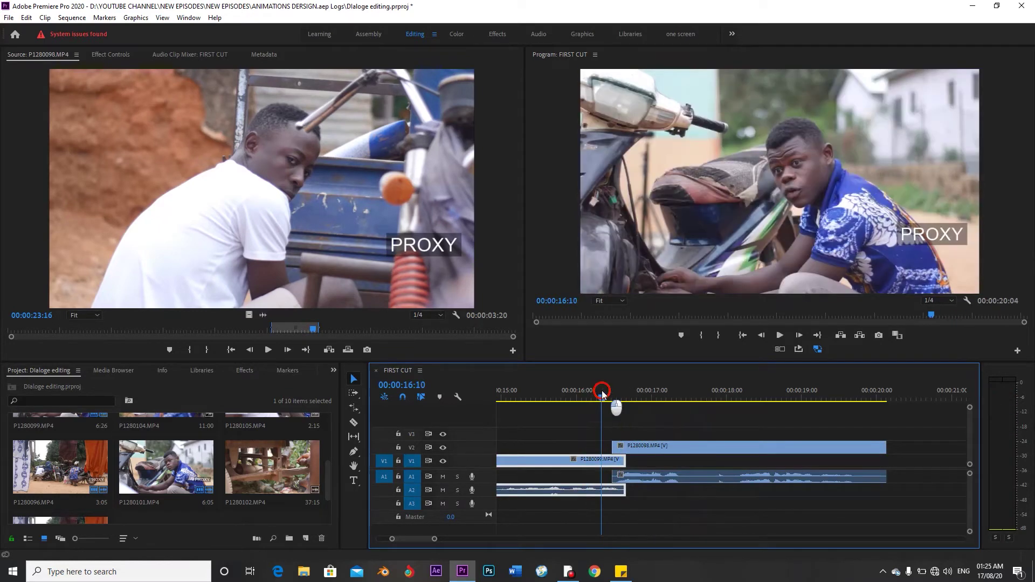
pyautogui.hotkey('shift', 'Right')
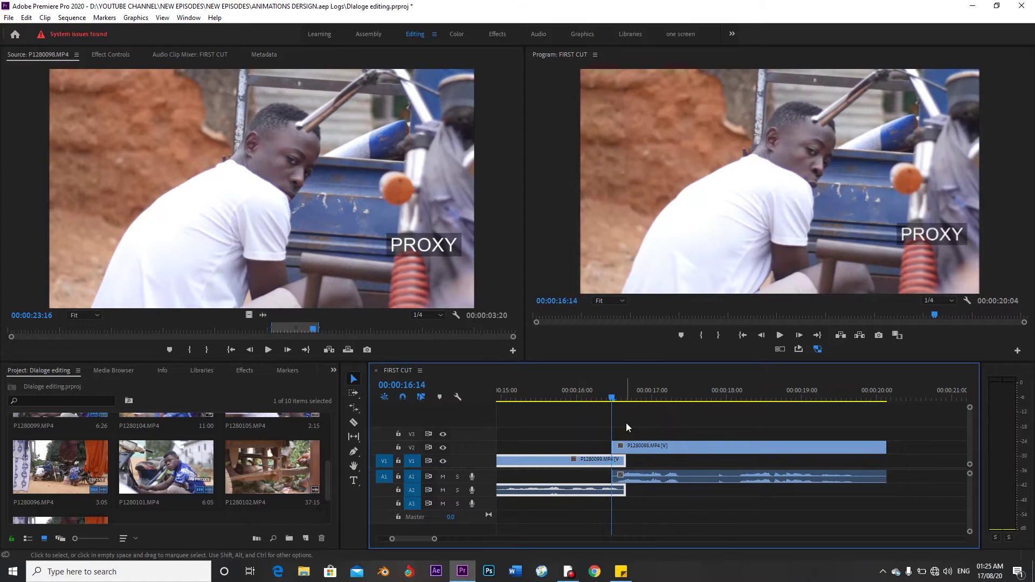
pyautogui.press('Left')
pyautogui.press('Left')
pyautogui.press('Left')
pyautogui.press('Left')
pyautogui.moveTo(638, 449); pyautogui.dragTo(632, 449)
pyautogui.press('space')
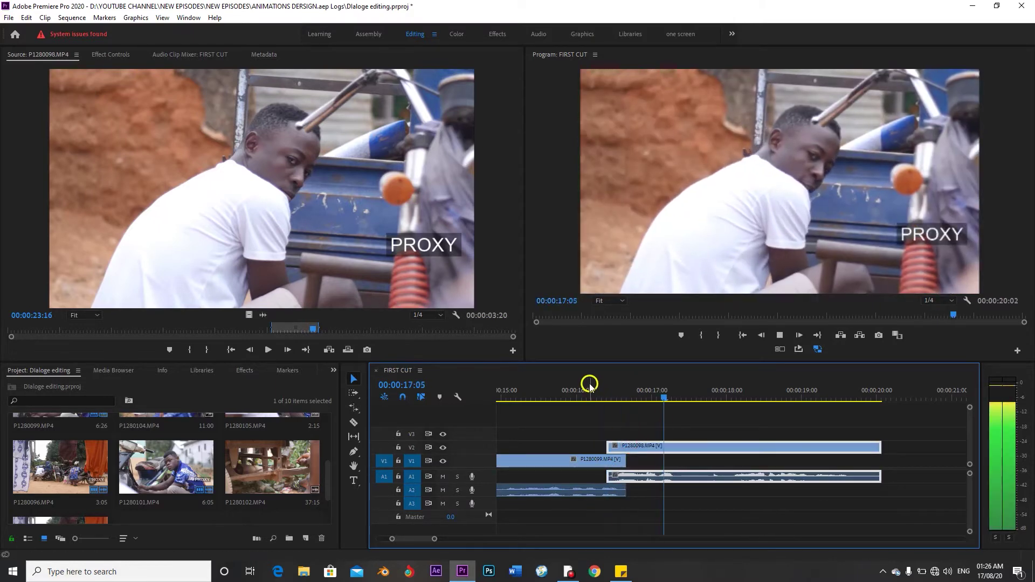
# Step: Extend only the P1280098.MP4 audio start on A1 about 6 frames earlier than its video and play the overlap
pyautogui.click(580, 397)
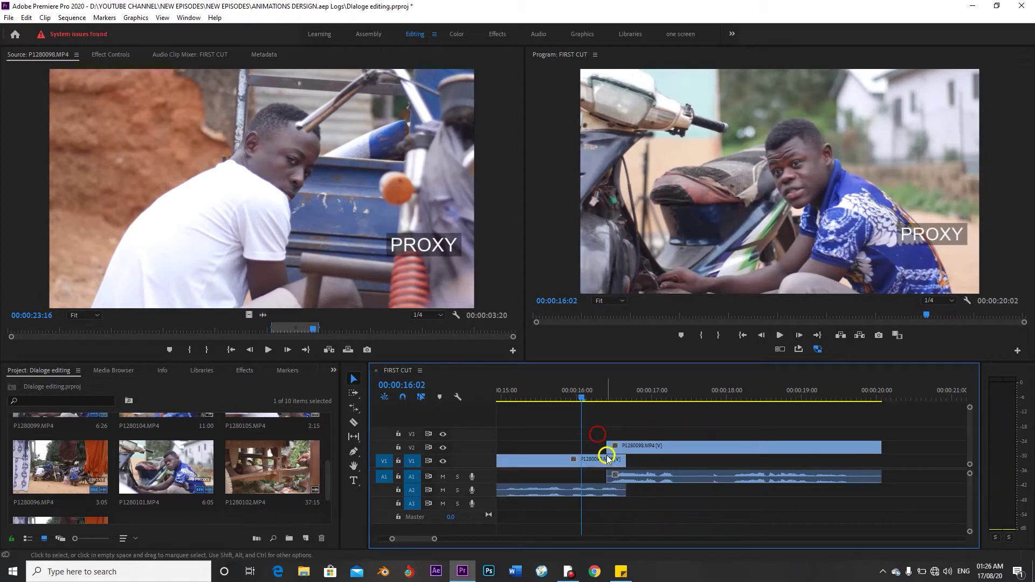
pyautogui.moveTo(609, 474)
pyautogui.mouseDown()
pyautogui.moveTo(593, 477)
pyautogui.moveTo(606, 484)
pyautogui.mouseUp()
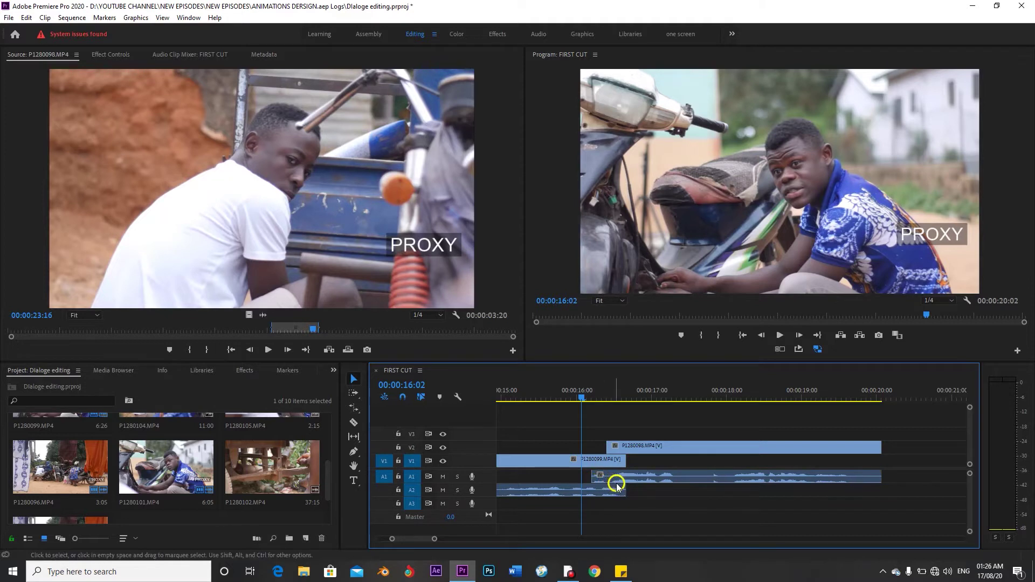
pyautogui.press('space')
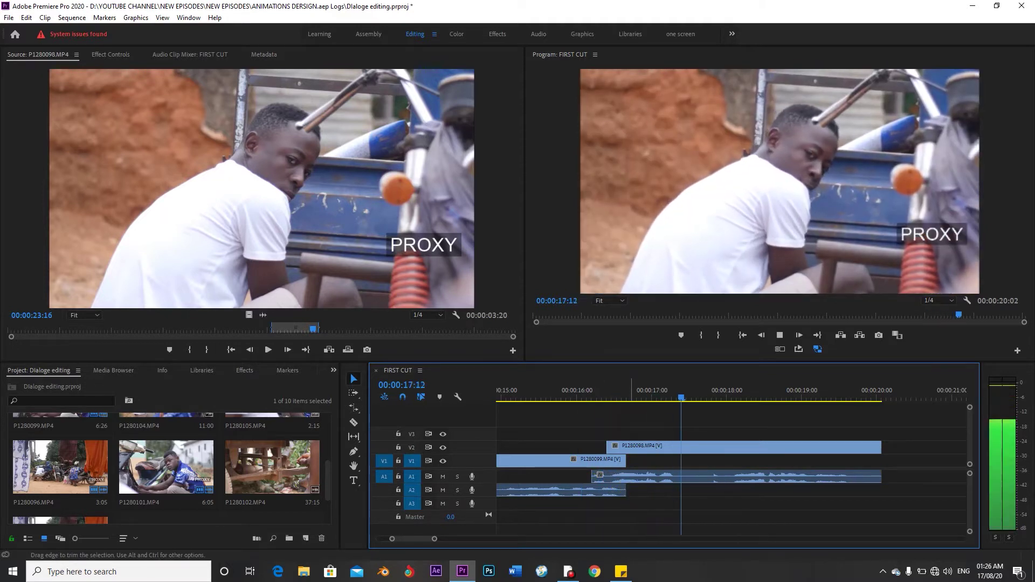
pyautogui.click(625, 488)
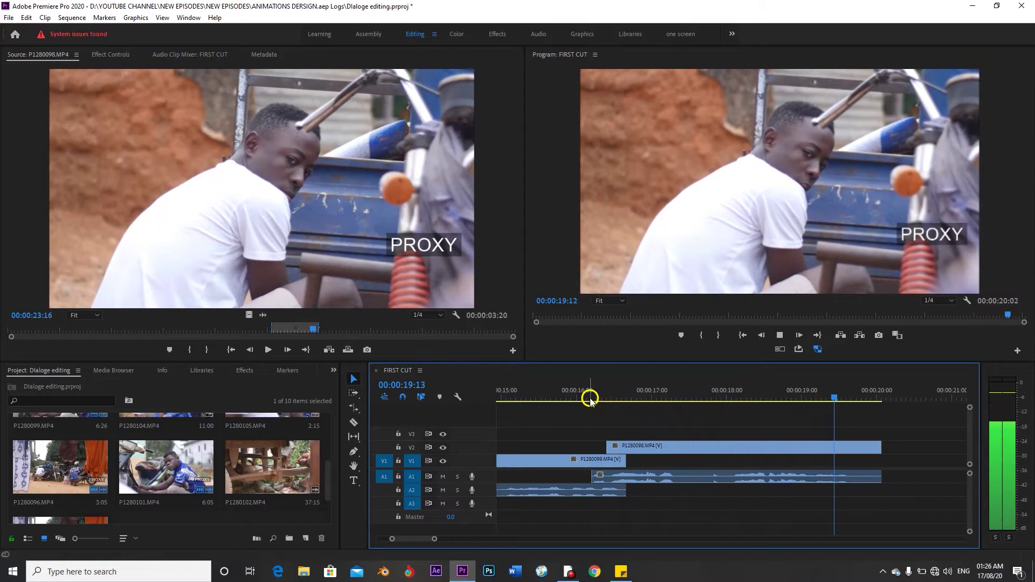
pyautogui.click(587, 393)
pyautogui.press('space')
pyautogui.press('space')
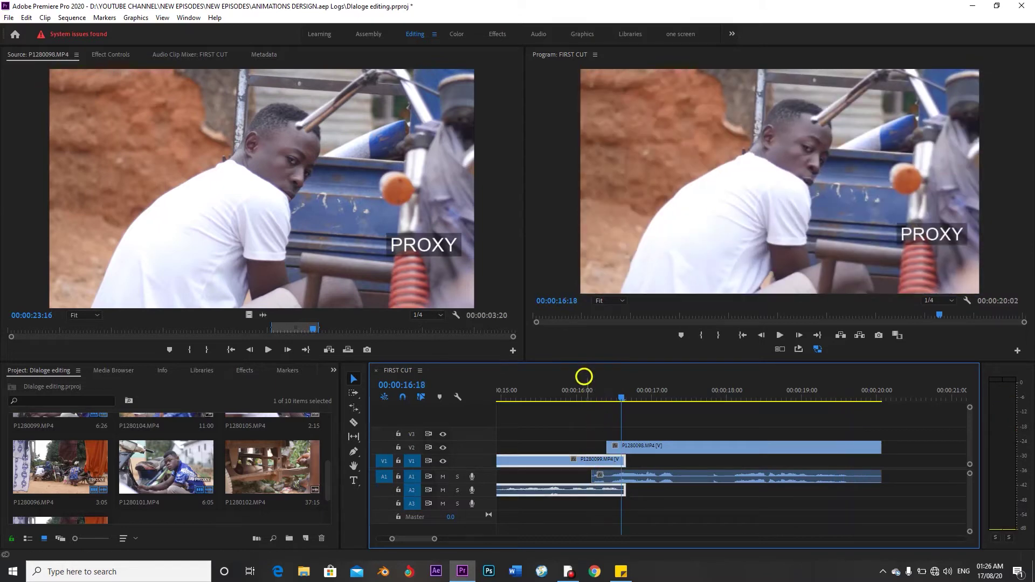
# Step: Trim only the P1280098.MP4 video start on V2 about 11 frames later, extend the P1280099.MP4 video to meet it, and play the transition
pyautogui.click(558, 380)
pyautogui.moveTo(560, 382); pyautogui.dragTo(628, 446)
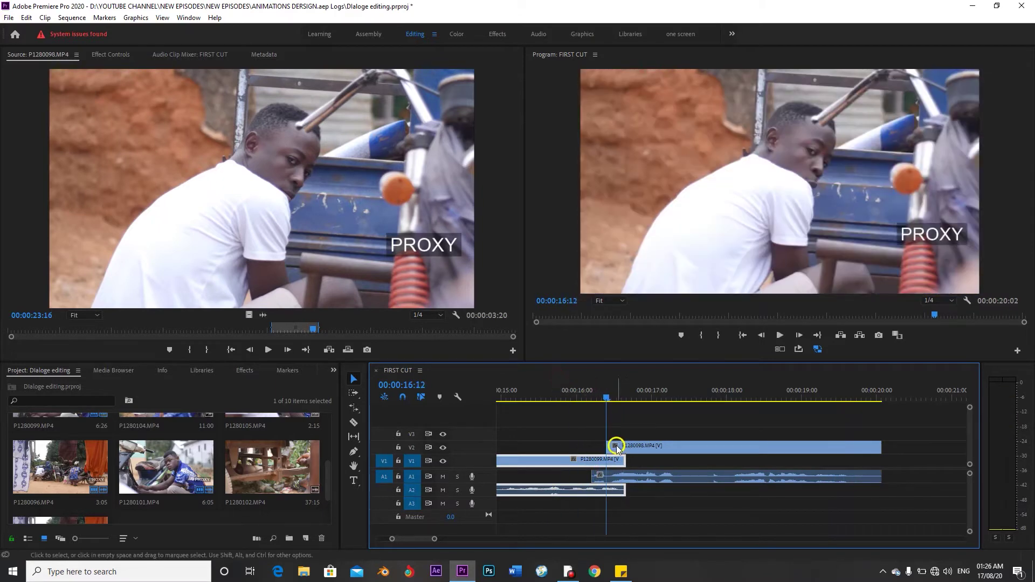
pyautogui.press('space')
pyautogui.click(615, 447)
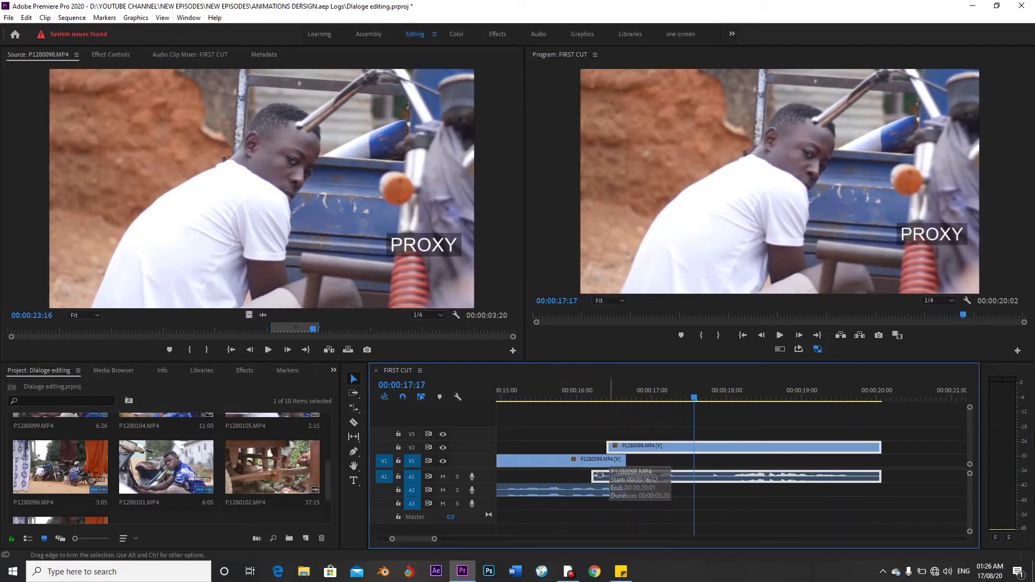
pyautogui.moveTo(611, 449); pyautogui.dragTo(633, 465)
pyautogui.moveTo(573, 401); pyautogui.dragTo(602, 406)
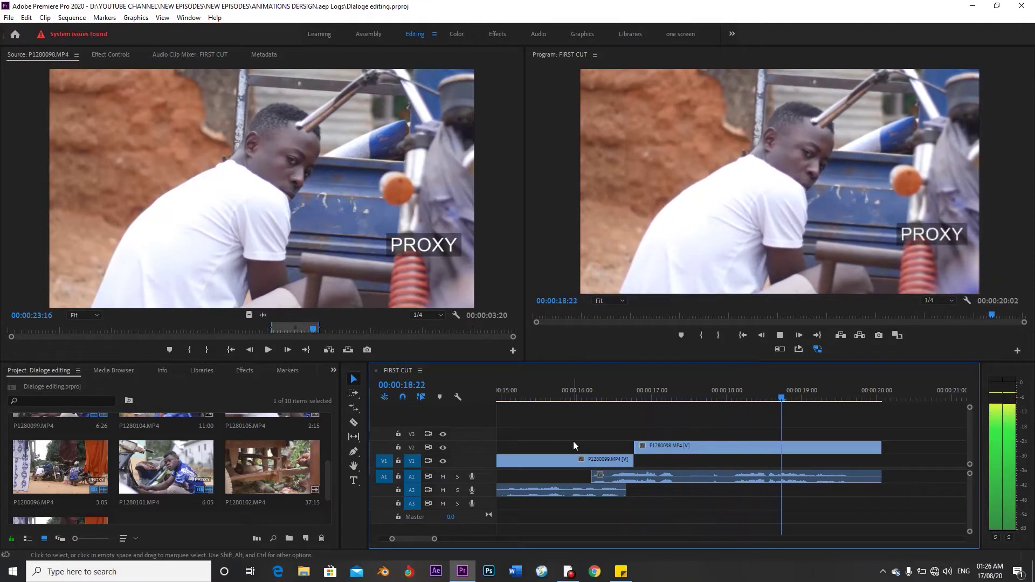
pyautogui.press('space')
# Step: Play the FIRST CUT sequence from its start and again across the last P1280098.MP4 transition to review the timing
pyautogui.click(699, 448)
pyautogui.scroll(-5, 795, 439)
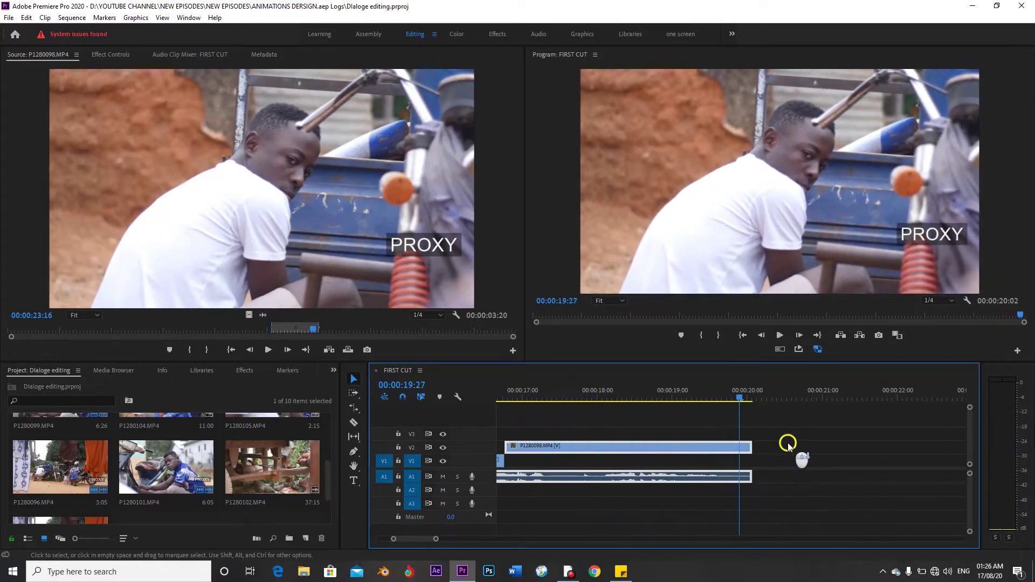
pyautogui.press('Home')
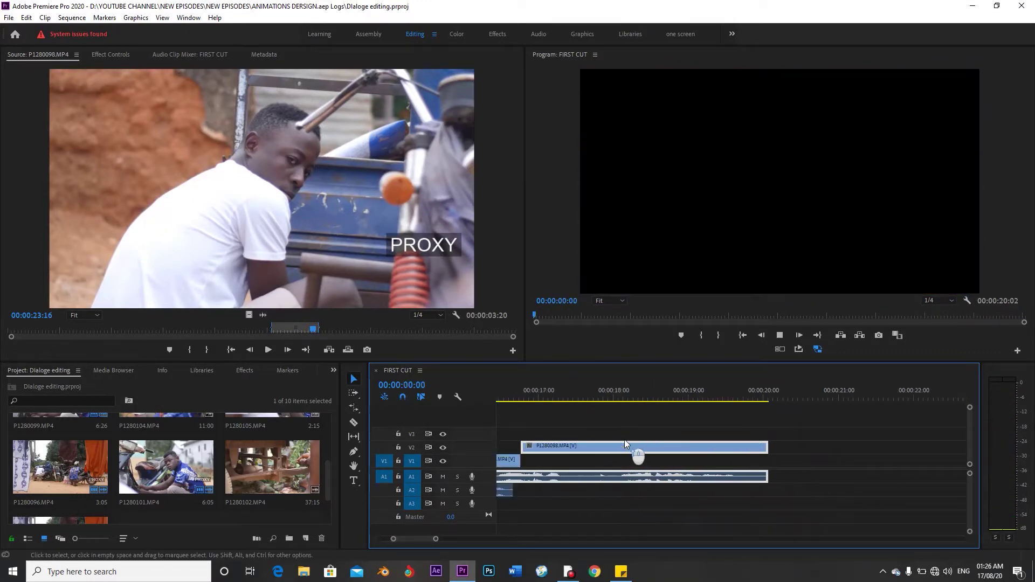
pyautogui.press('space')
pyautogui.moveTo(421, 539); pyautogui.dragTo(495, 540)
pyautogui.press('space')
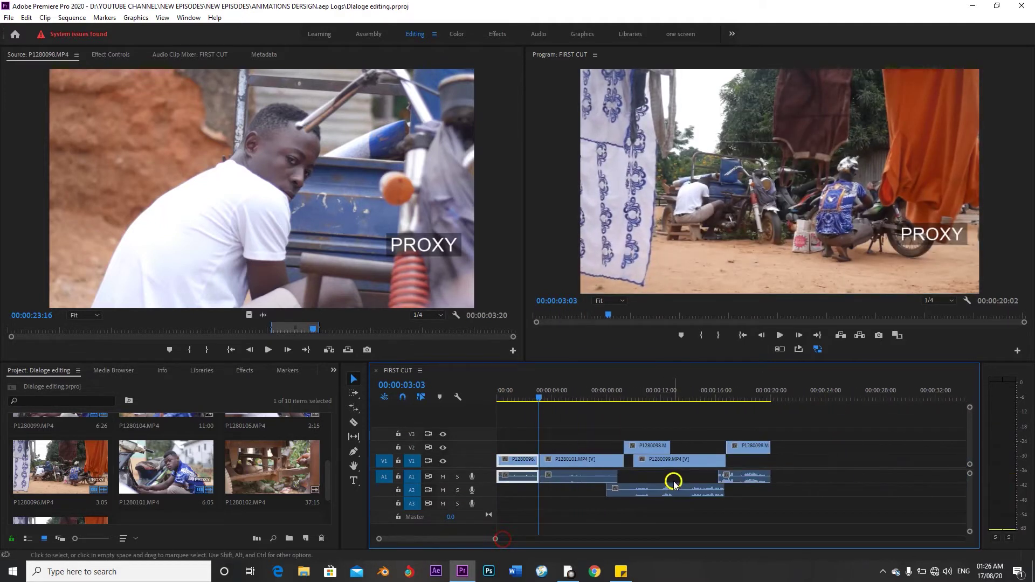
pyautogui.click(722, 394)
pyautogui.scroll(-3, 665, 458)
pyautogui.press('space')
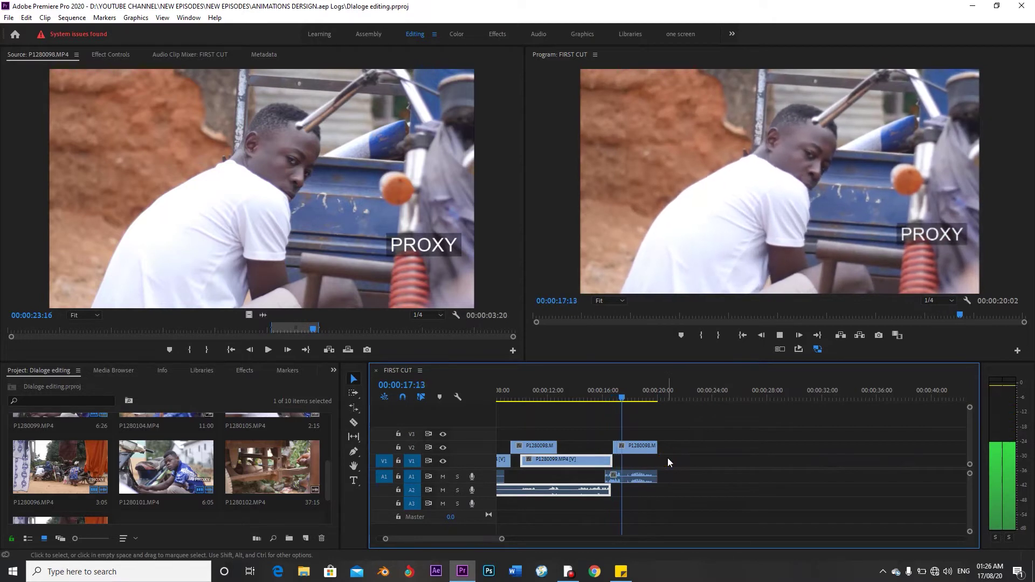
pyautogui.scroll(-3, 669, 469)
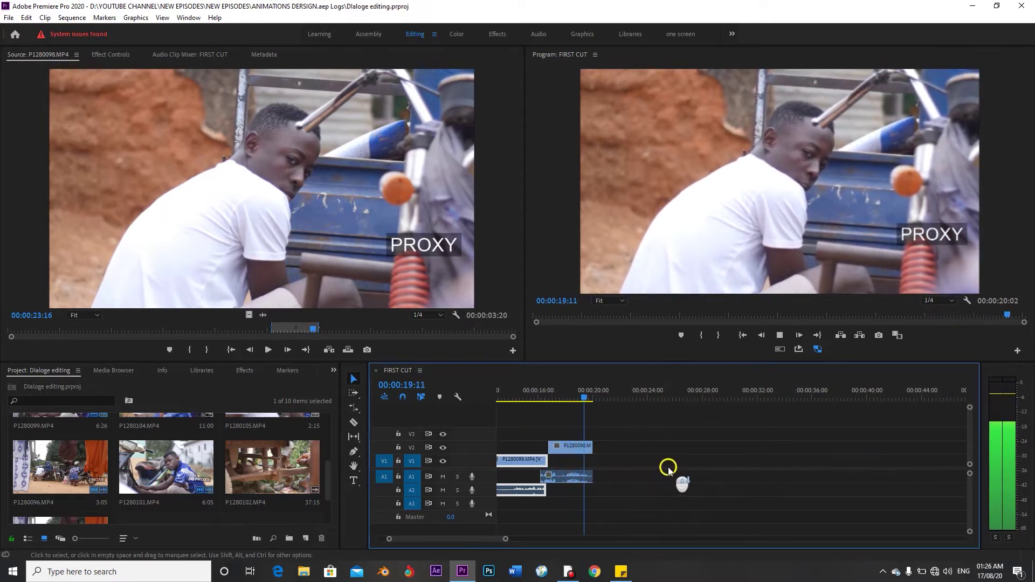
pyautogui.press('space')
pyautogui.moveTo(504, 541); pyautogui.dragTo(446, 539)
pyautogui.scroll(-2, 627, 519)
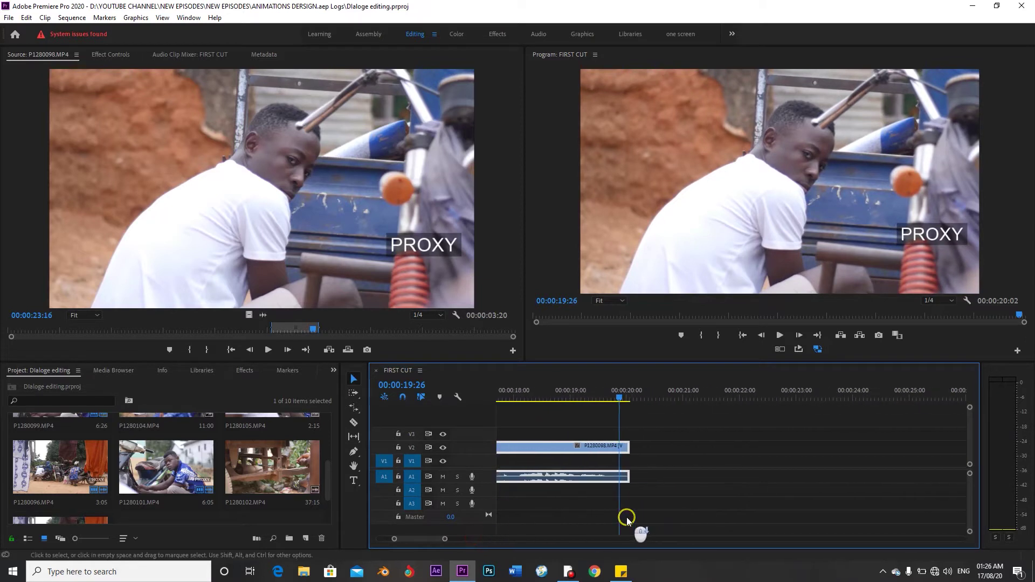
pyautogui.scroll(-1, 627, 519)
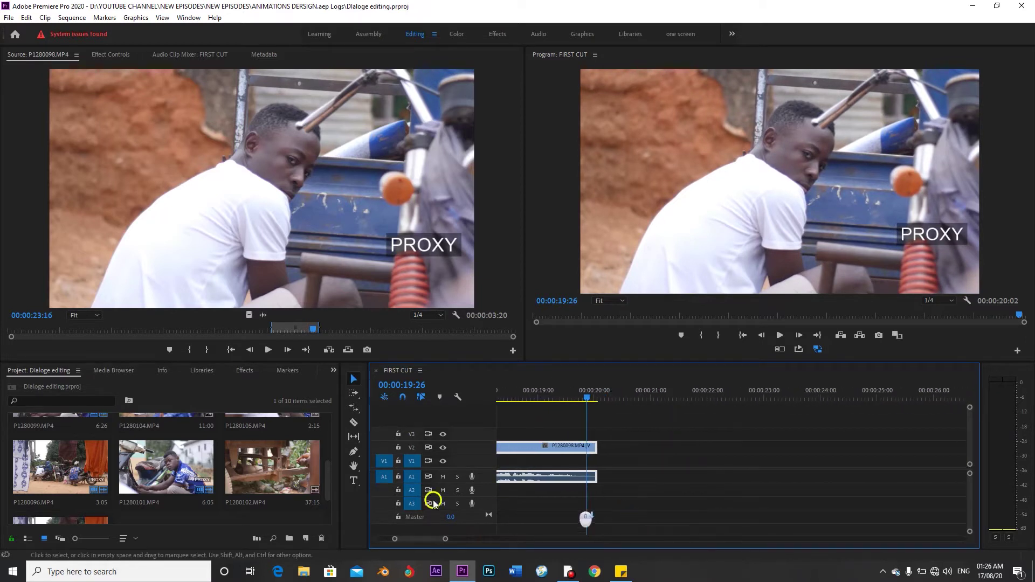
# Step: Open P1280101.MP4 as the source and mark a 3:00 range ending at 00:00:30:02
pyautogui.doubleClick(178, 471)
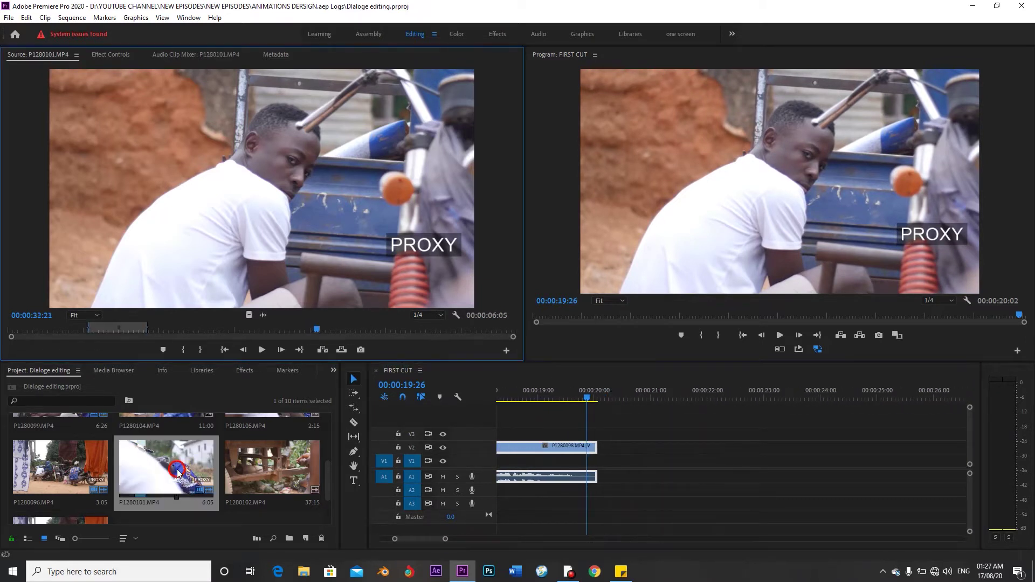
pyautogui.moveTo(325, 327); pyautogui.dragTo(240, 334)
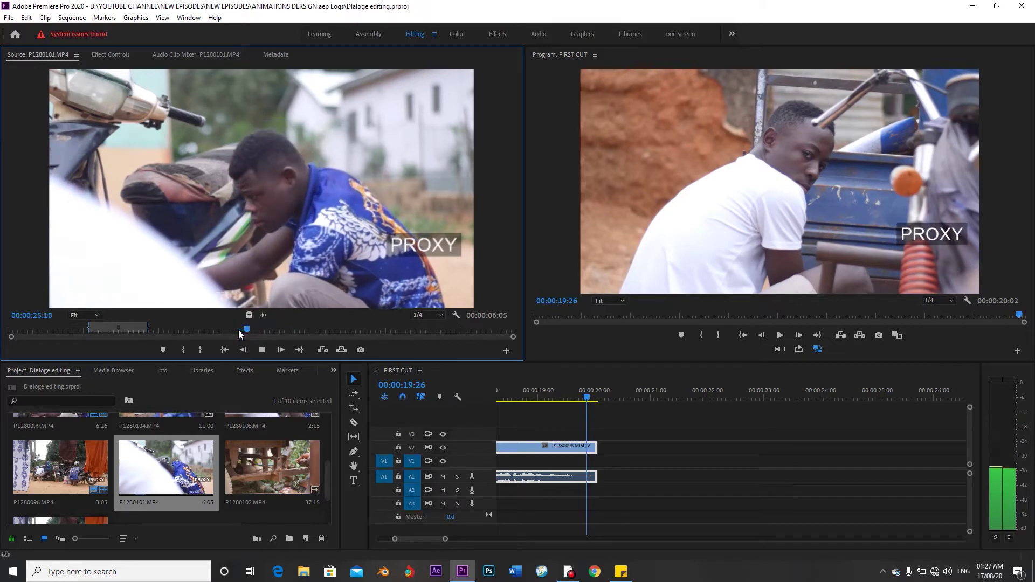
pyautogui.press('i')
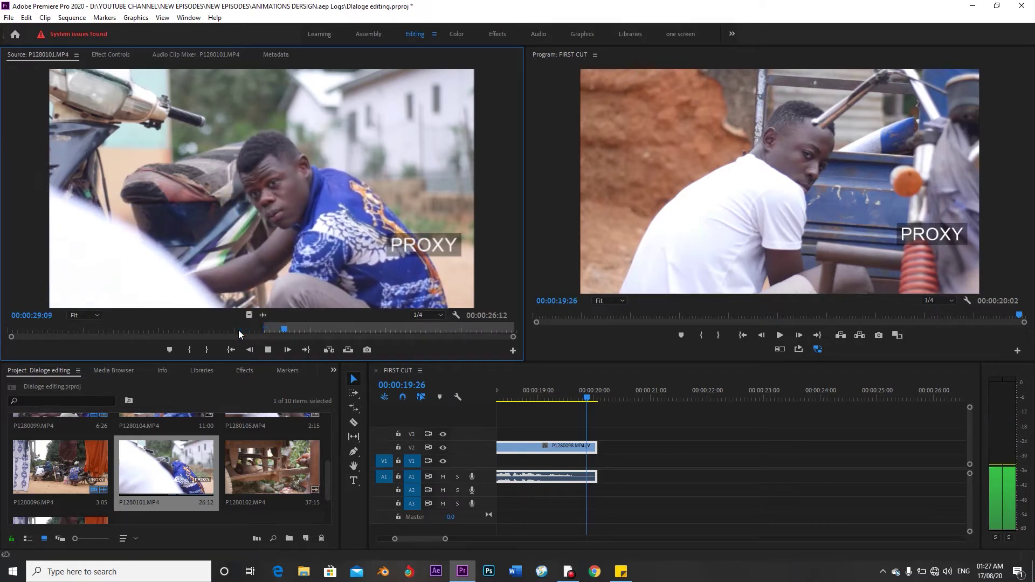
pyautogui.press('space')
pyautogui.press('Right')
pyautogui.press('Right')
pyautogui.press('Right')
pyautogui.press('Right')
pyautogui.press('Right')
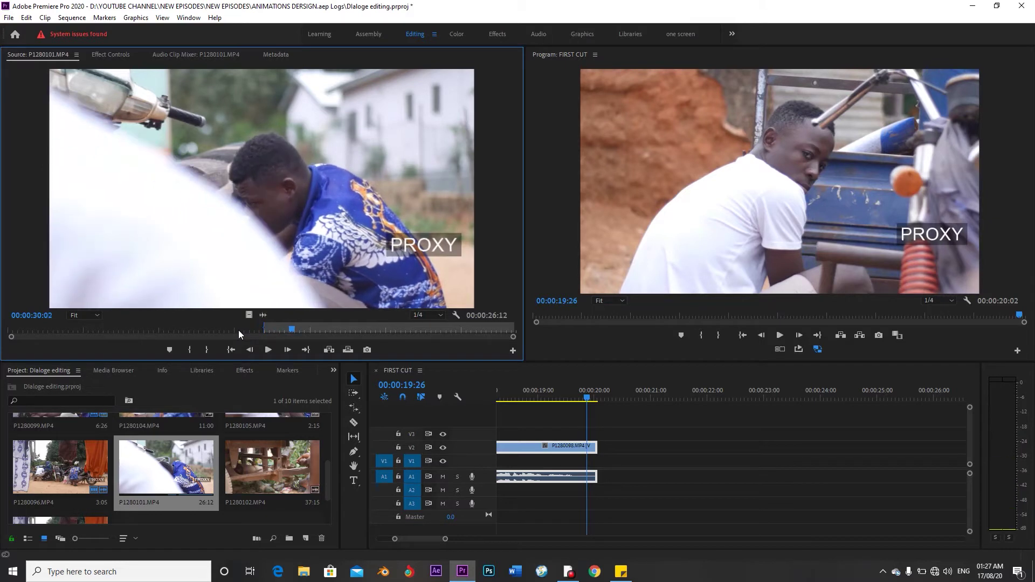
pyautogui.press('o')
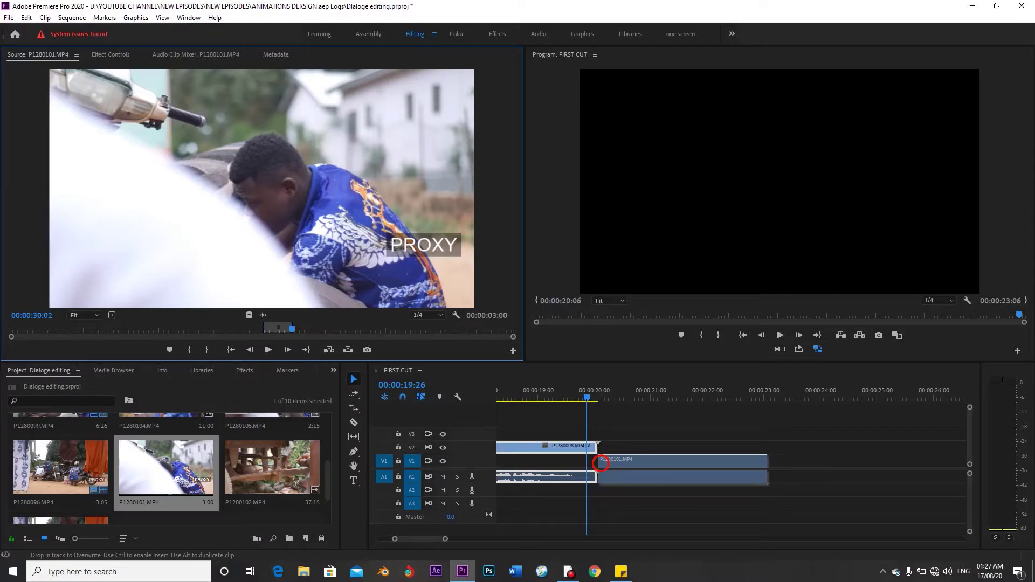
# Step: Place the marked P1280101.MP4 range on V1 and A1 directly after the last P1280098.MP4 clip and play the cut
pyautogui.moveTo(595, 464); pyautogui.dragTo(592, 460)
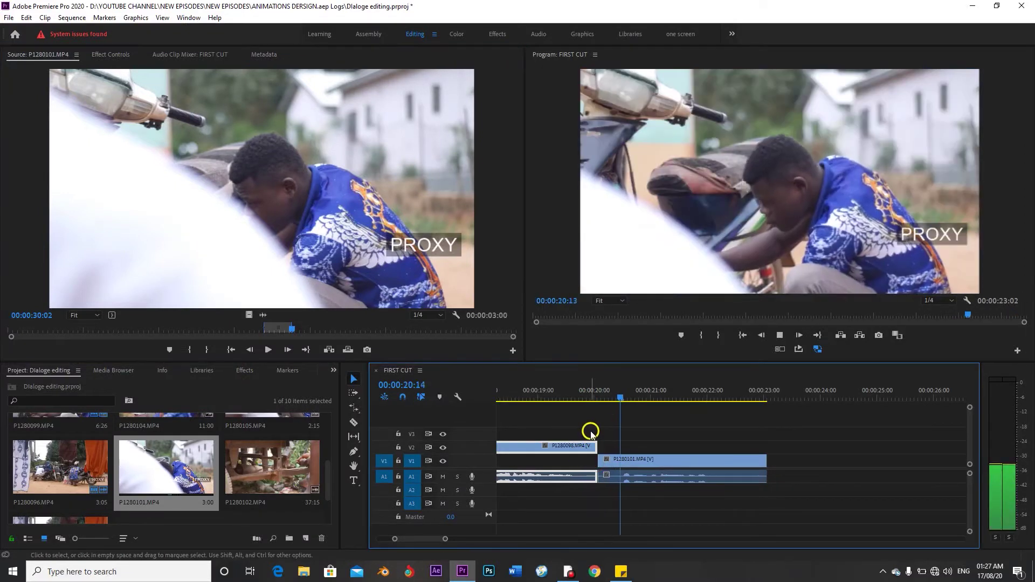
pyautogui.click(548, 393)
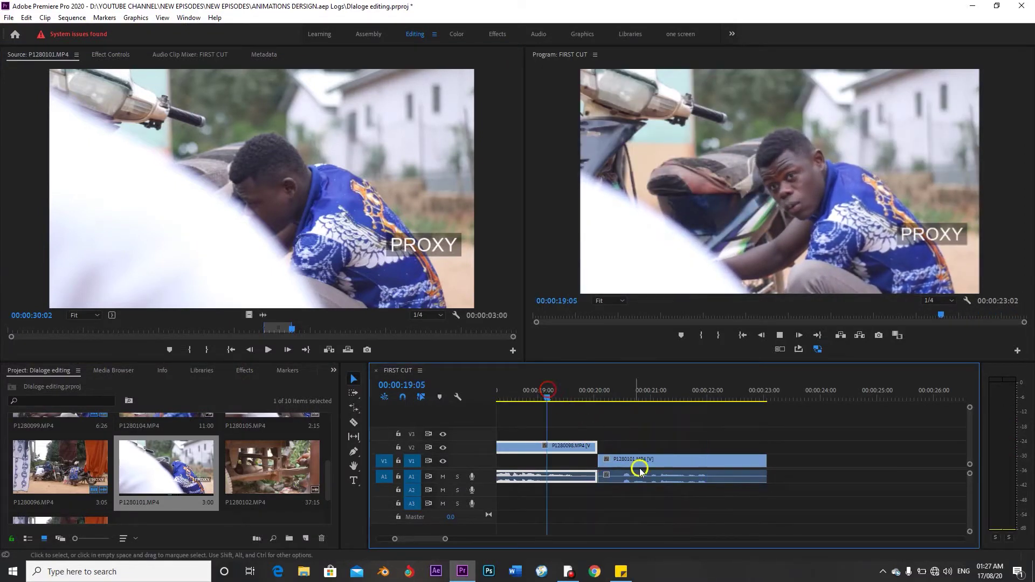
pyautogui.press('space')
# Step: Slide the new P1280101.MP4 clip 7 frames later, extend the last P1280098.MP4 clip to meet it, and play the cut
pyautogui.moveTo(625, 466); pyautogui.dragTo(611, 445)
pyautogui.press('space')
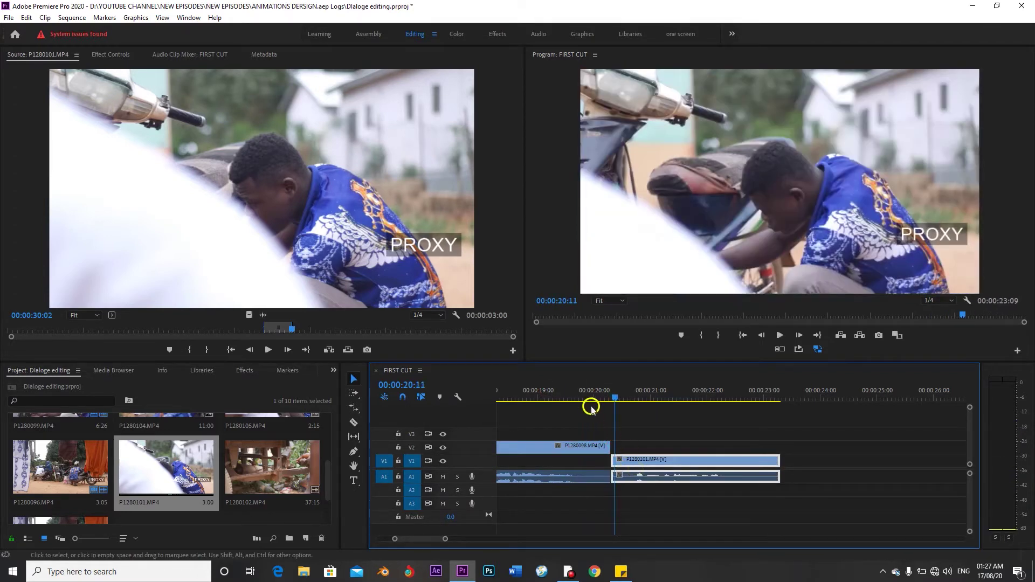
pyautogui.click(584, 395)
pyautogui.press('space')
pyautogui.press('space')
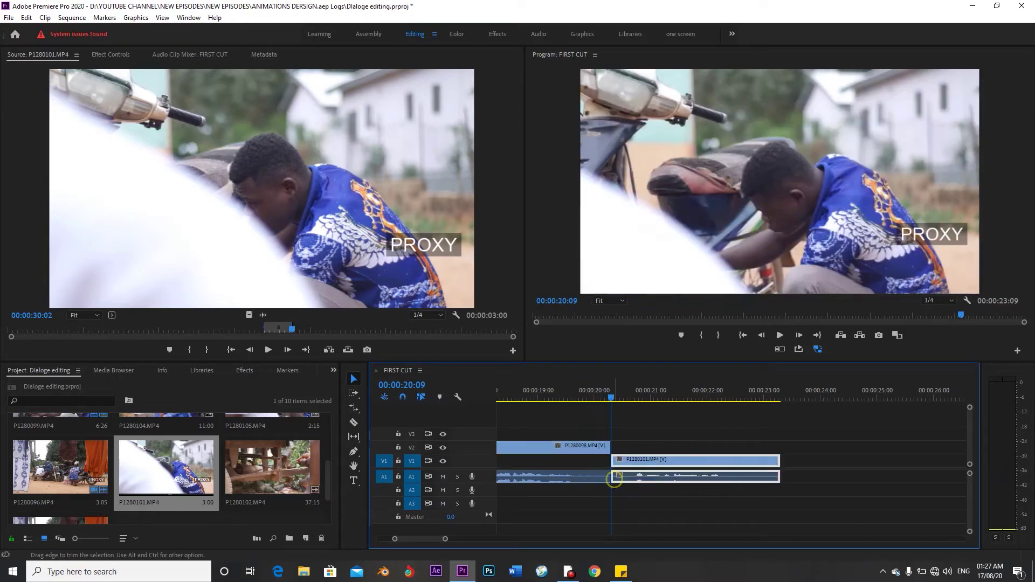
# Step: Slide P1280101.MP4 another 8 frames later, extend the end of the last P1280098.MP4 clip about 2 frames, and play the section
pyautogui.press('Left')
pyautogui.press('Left')
pyautogui.moveTo(621, 463)
pyautogui.mouseDown()
pyautogui.moveTo(629, 439)
pyautogui.moveTo(647, 460)
pyautogui.moveTo(619, 447)
pyautogui.mouseUp()
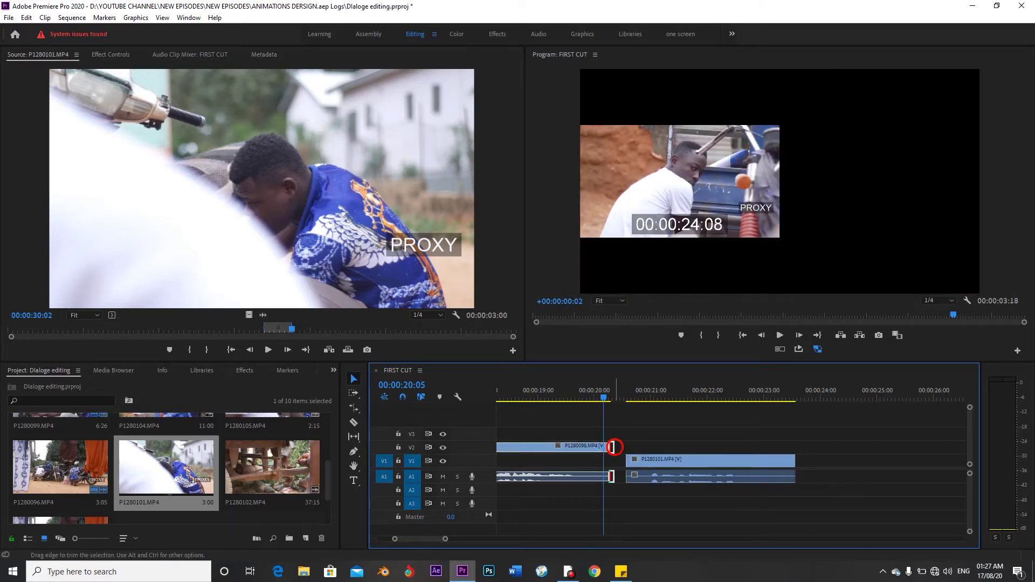
pyautogui.moveTo(613, 447); pyautogui.dragTo(616, 447)
pyautogui.click(595, 394)
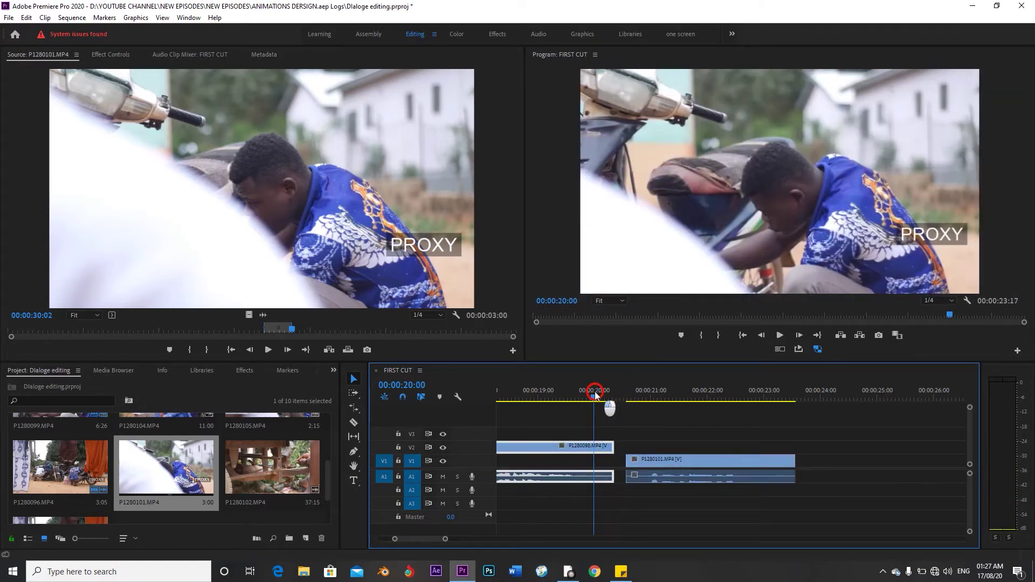
pyautogui.moveTo(595, 393); pyautogui.dragTo(585, 399)
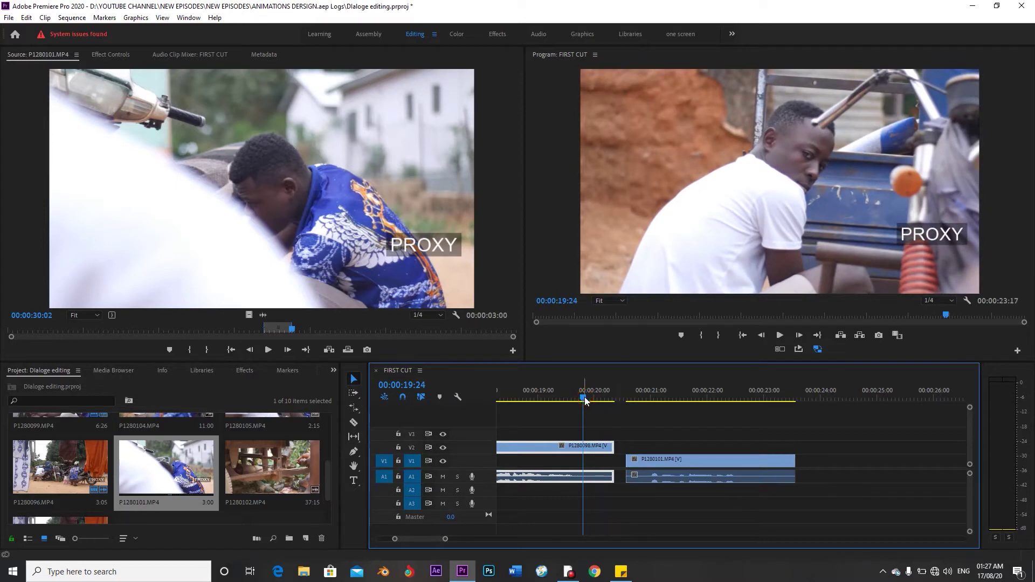
pyautogui.press('space')
# Step: Trim only the P1280098.MP4 audio end on A1 back to 00:00:20:03 and slide P1280101.MP4 10 frames earlier to overlap its video
pyautogui.moveTo(583, 398); pyautogui.dragTo(596, 401)
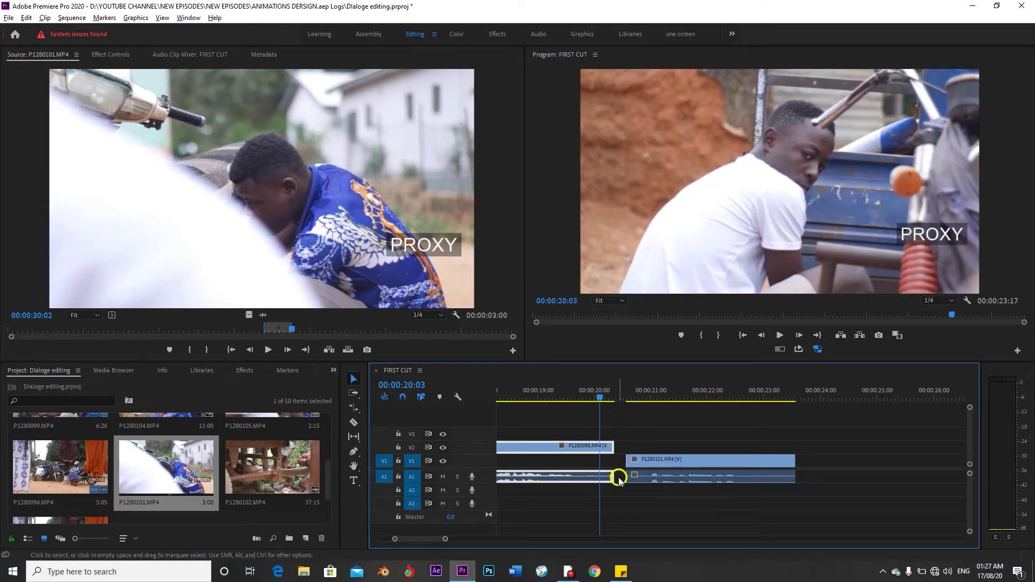
pyautogui.moveTo(616, 478)
pyautogui.mouseDown()
pyautogui.moveTo(586, 479)
pyautogui.moveTo(626, 467)
pyautogui.mouseUp()
pyautogui.press('space')
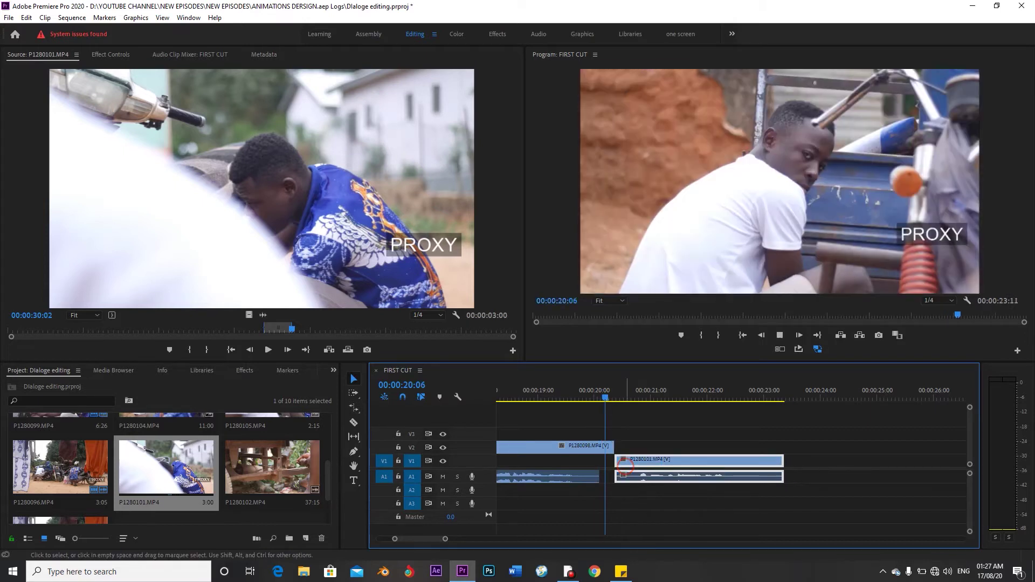
pyautogui.click(608, 399)
pyautogui.moveTo(642, 462); pyautogui.dragTo(629, 471)
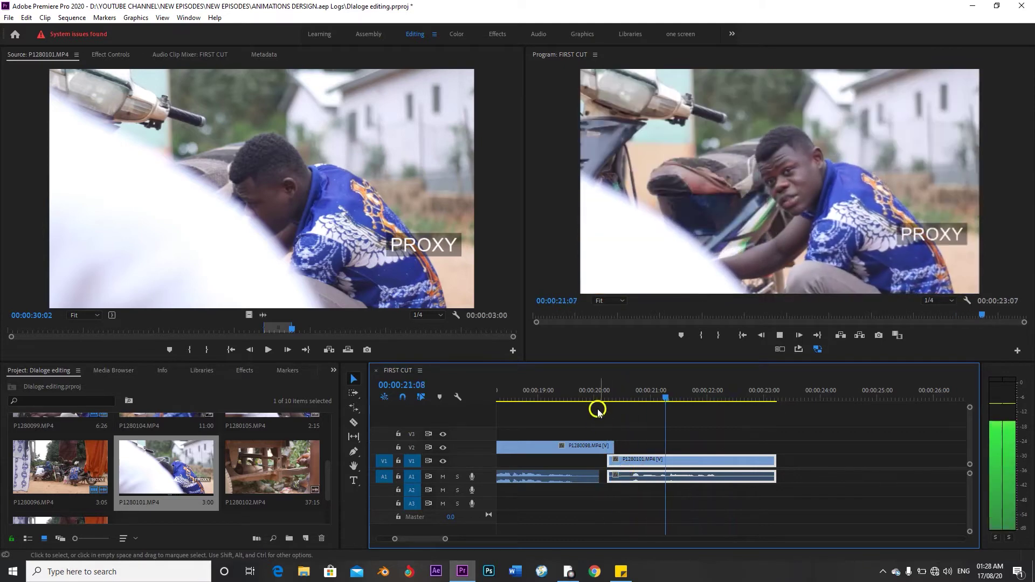
# Step: Extend only the P1280101.MP4 audio start on A1 about 4 frames earlier to meet the P1280098.MP4 audio, and play the transition
pyautogui.click(584, 394)
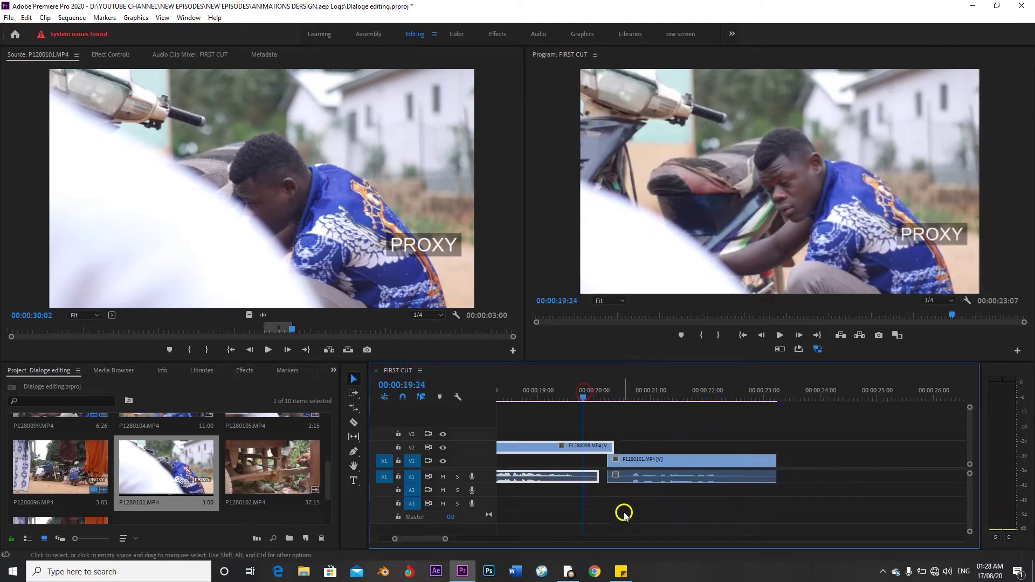
pyautogui.moveTo(594, 479); pyautogui.dragTo(565, 480)
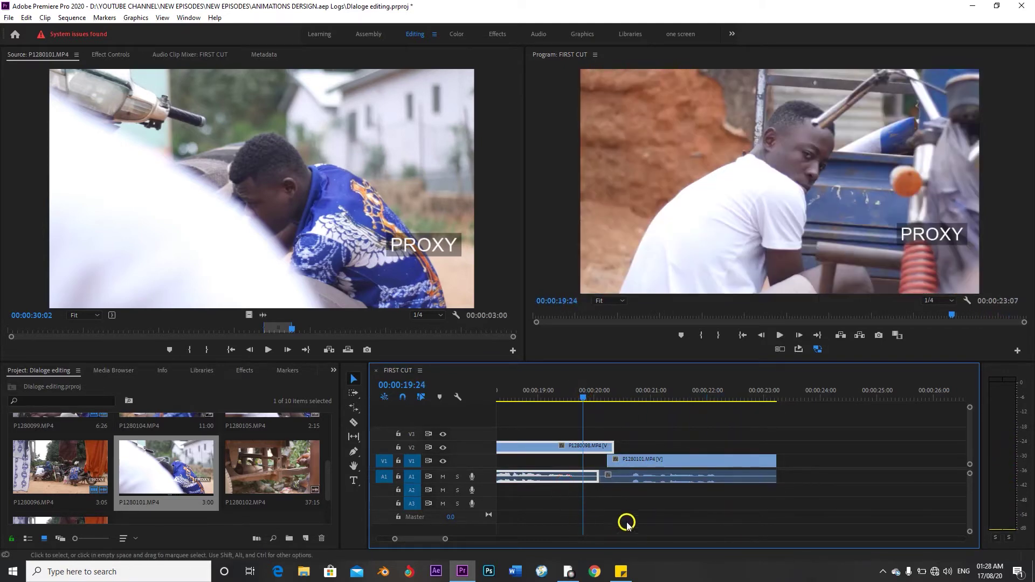
pyautogui.press('space')
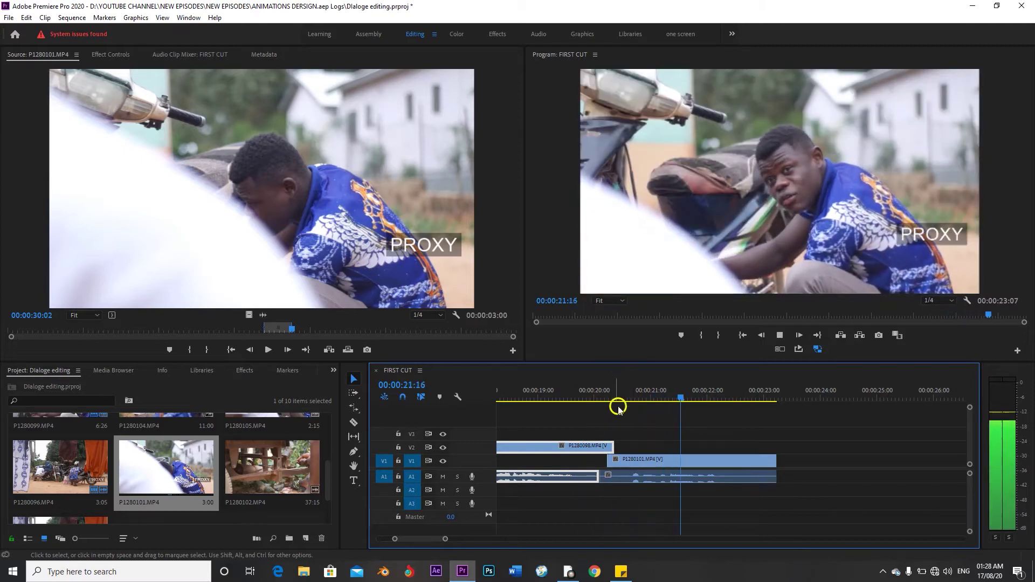
pyautogui.click(578, 389)
pyautogui.press('space')
pyautogui.press('space')
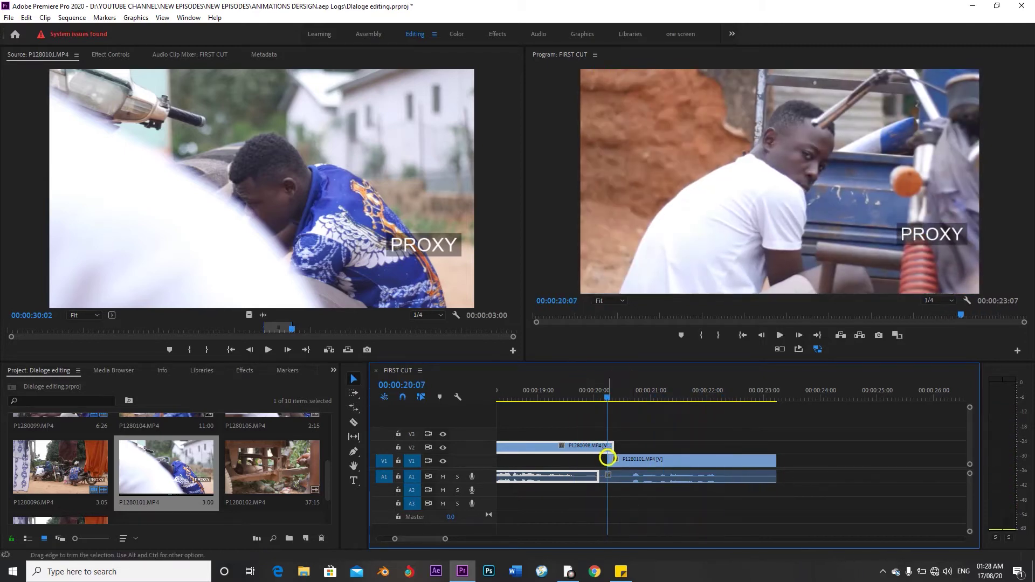
# Step: Extend only the P1280098.MP4 video end on V2 about 10 frames further over P1280101.MP4, play the transition, and save the project
pyautogui.click(608, 457)
pyautogui.moveTo(610, 450); pyautogui.dragTo(632, 448)
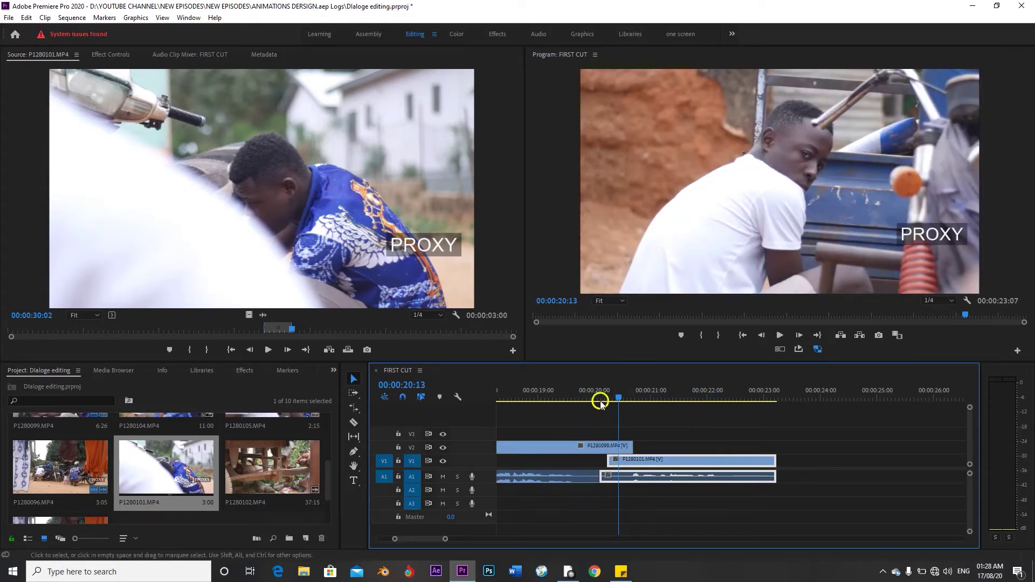
pyautogui.click(567, 394)
pyautogui.press('space')
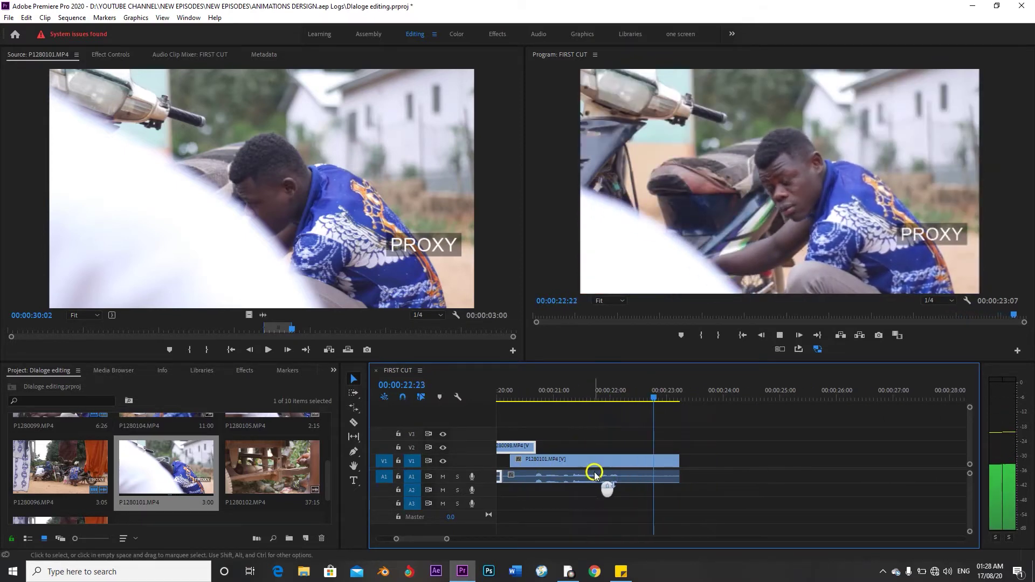
pyautogui.click(656, 392)
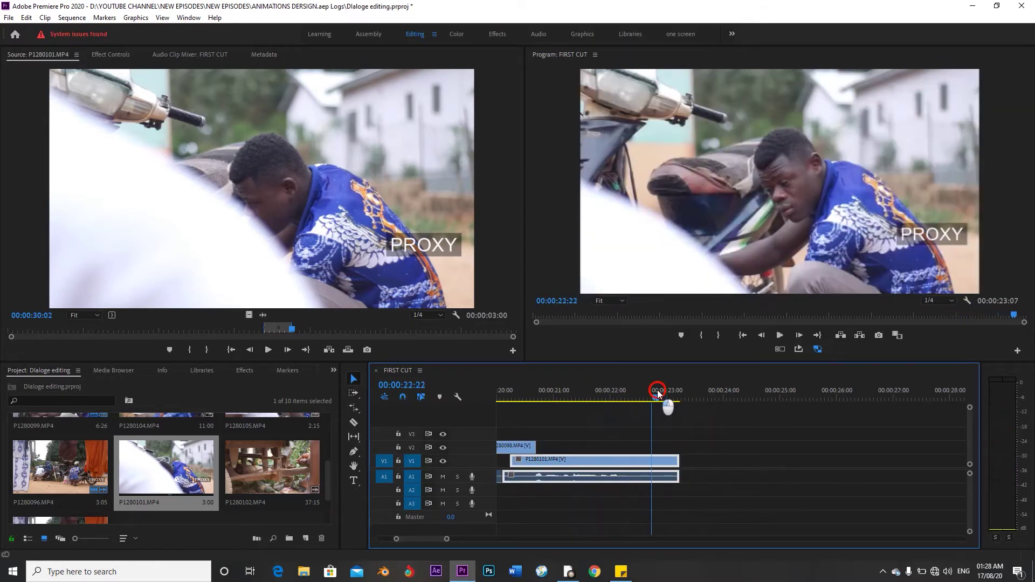
pyautogui.hotkey('ctrl', 's')
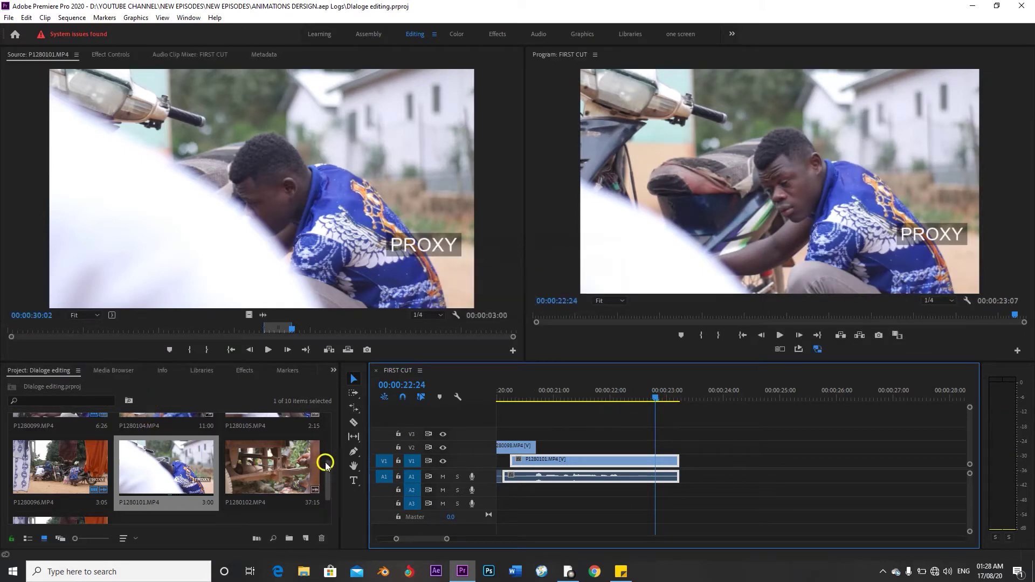
# Step: Open P1280098.MP4 in the Source monitor and mark a new In point shortly after 00:00:24:29, playing on from there
pyautogui.click(328, 470)
pyautogui.scroll(3, 329, 448)
pyautogui.click(285, 442)
pyautogui.doubleClick(277, 440)
pyautogui.moveTo(328, 329)
pyautogui.mouseDown()
pyautogui.moveTo(345, 331)
pyautogui.moveTo(332, 338)
pyautogui.mouseUp()
pyautogui.press('i')
pyautogui.press('space')
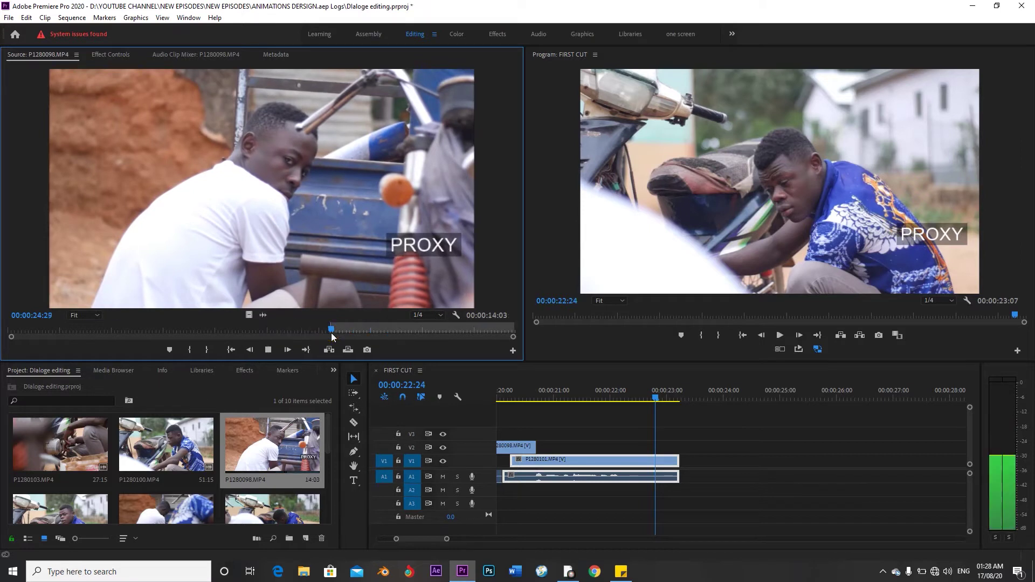
pyautogui.press('space')
pyautogui.press('i')
pyautogui.press('space')
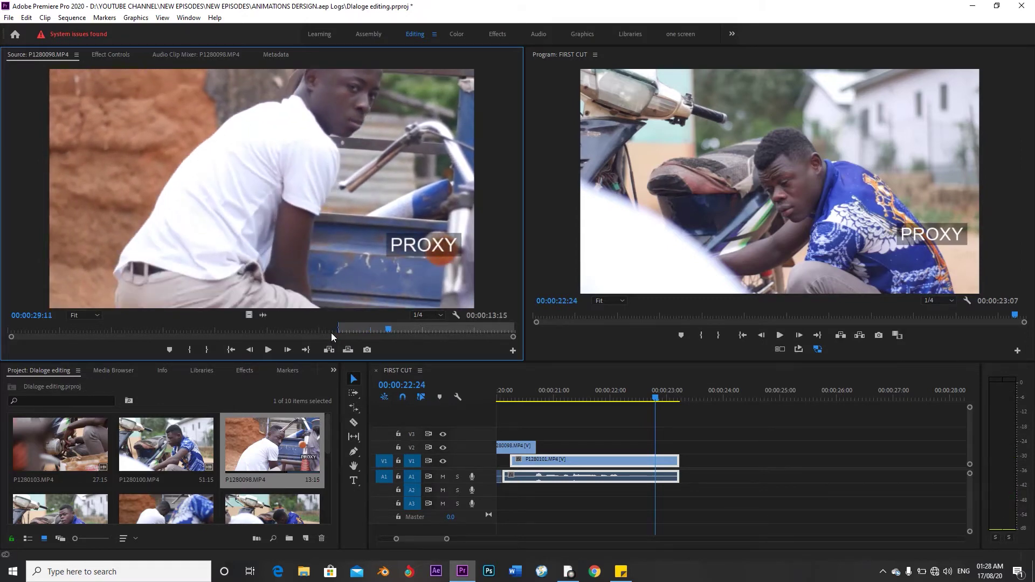
# Step: Mark the P1280098.MP4 Out point at 00:00:29:11 and place the marked range directly after P1280101.MP4 on V1 and A1
pyautogui.press('space')
pyautogui.press('Left')
pyautogui.press('Left')
pyautogui.press('Left')
pyautogui.press('Left')
pyautogui.press('Left')
pyautogui.press('Left')
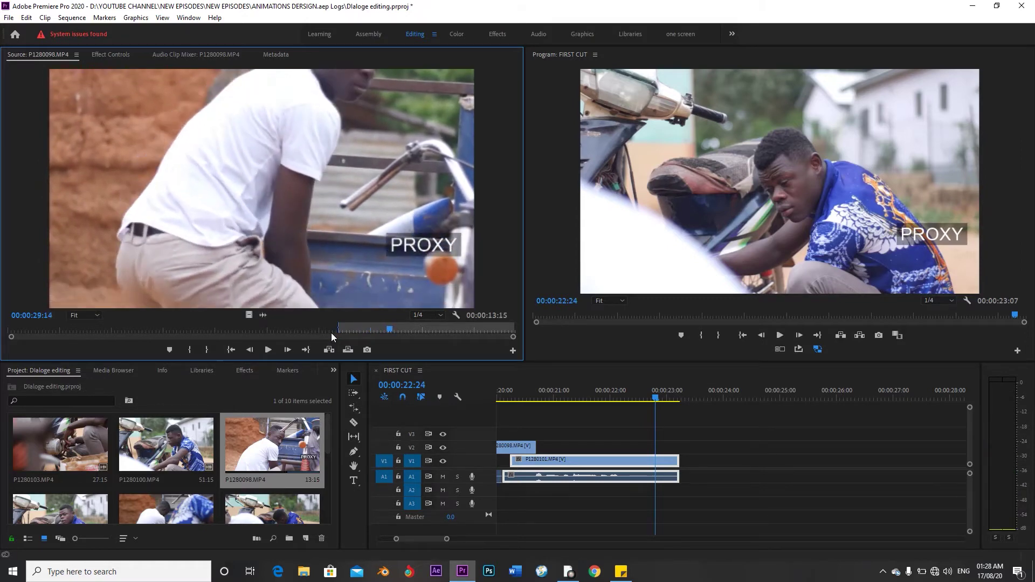
pyautogui.click(330, 332)
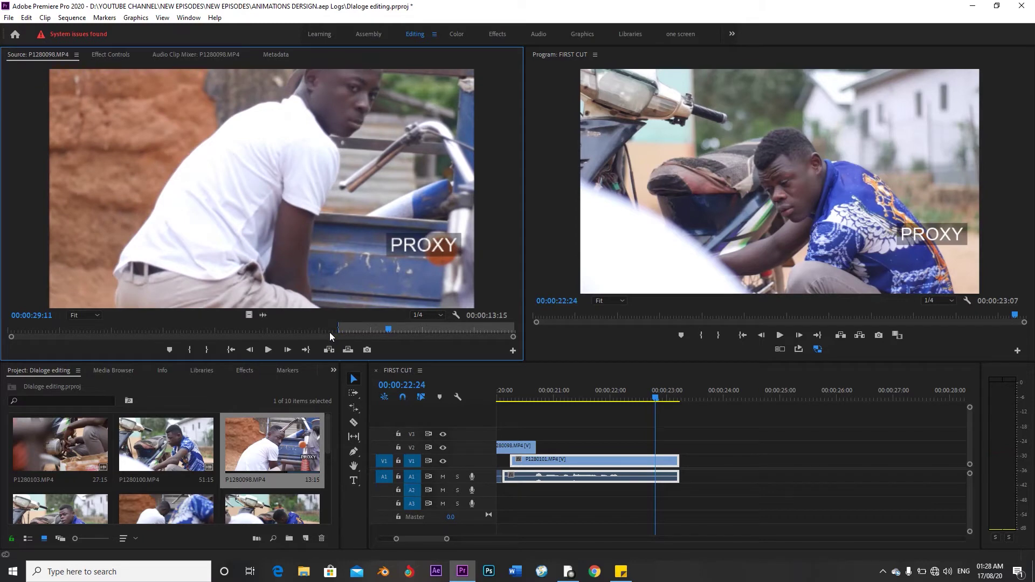
pyautogui.press('o')
pyautogui.click(319, 264)
pyautogui.moveTo(445, 314); pyautogui.dragTo(678, 452)
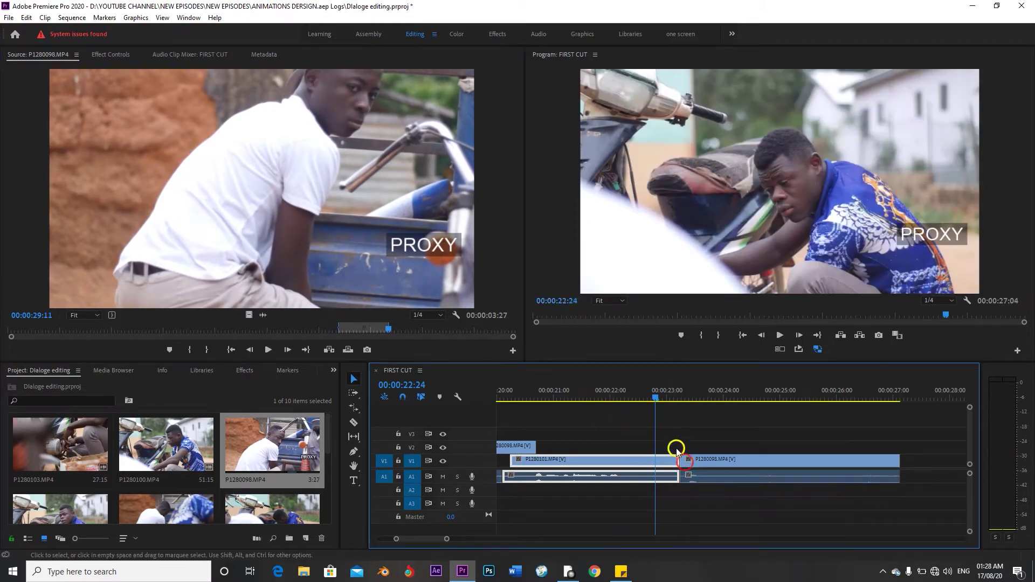
# Step: Slide the new P1280098.MP4 clip 10 frames earlier with its audio on A2, and trim only its video start 10 frames later
pyautogui.click(606, 395)
pyautogui.press('space')
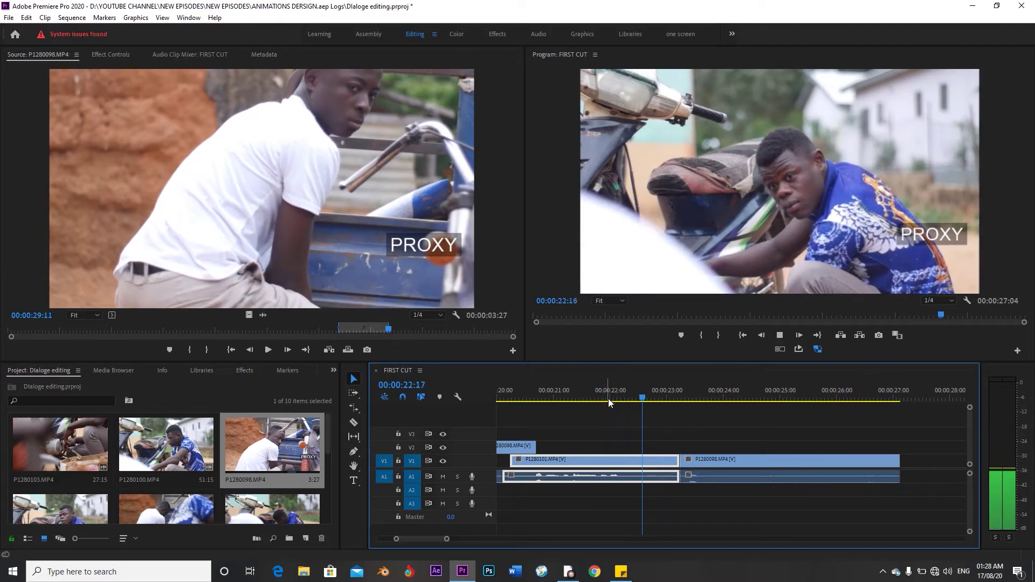
pyautogui.click(617, 389)
pyautogui.press('space')
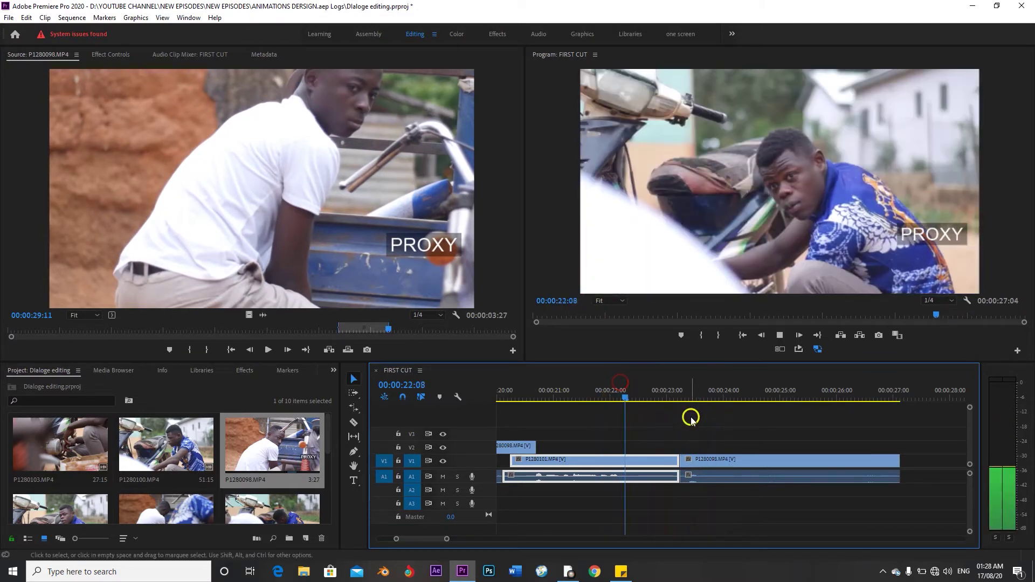
pyautogui.press('space')
pyautogui.moveTo(701, 474); pyautogui.dragTo(680, 460)
pyautogui.click(678, 449)
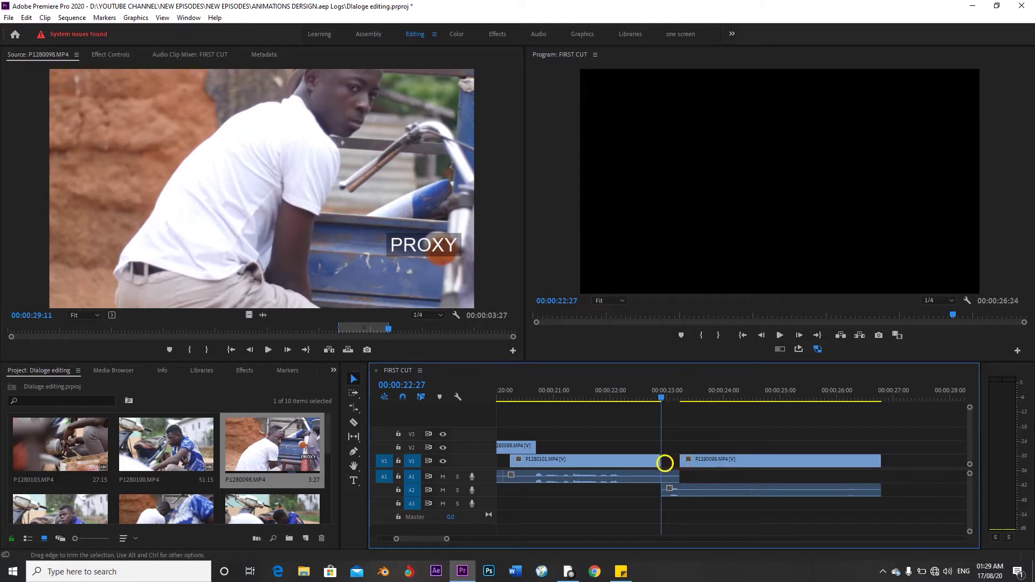
# Step: Extend the P1280101.MP4 video end on V1 10 frames to meet the P1280098.MP4 video, and play the transition
pyautogui.click(645, 394)
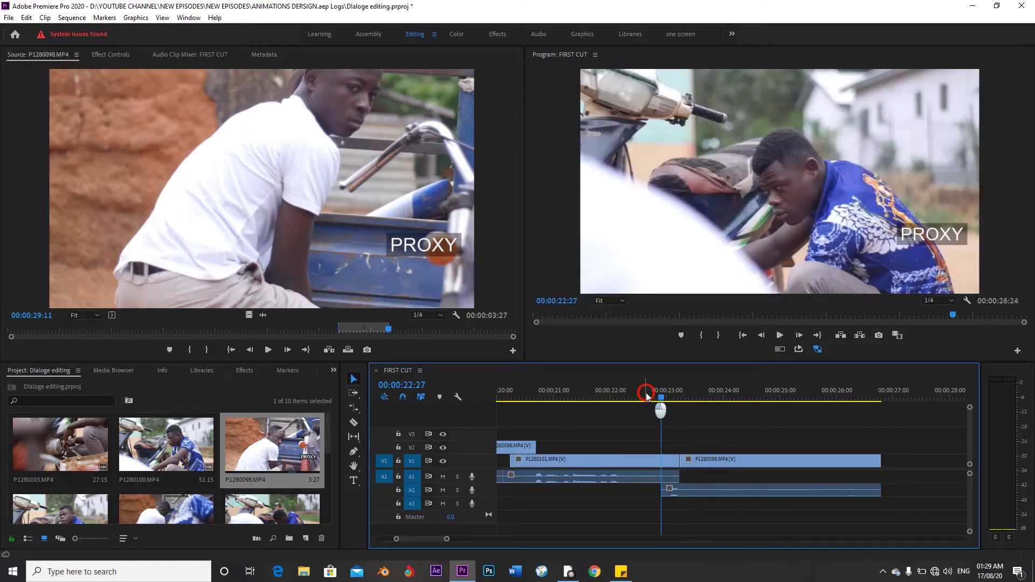
pyautogui.press('space')
pyautogui.press('space')
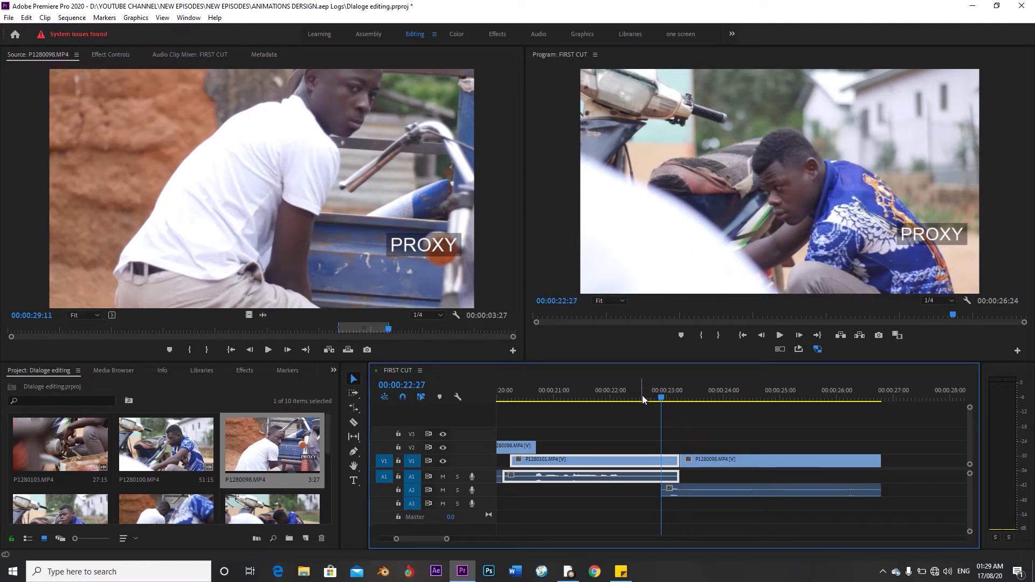
pyautogui.press('space')
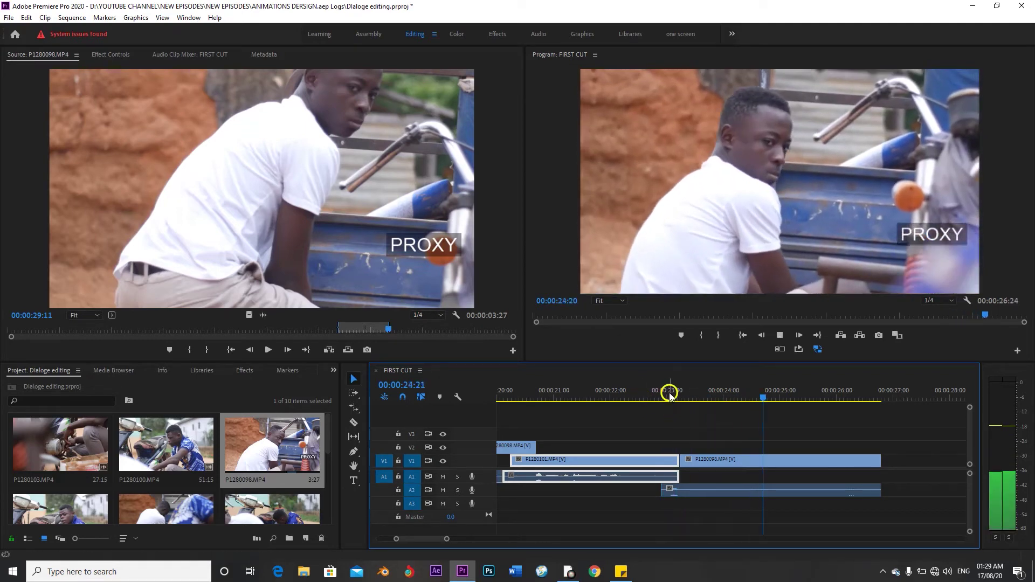
# Step: Check the cut from P1280101.MP4 to P1280098.MP4 frame by frame up to 00:00:23:10 and replay the transition
pyautogui.click(669, 397)
pyautogui.press('Right')
pyautogui.press('Right')
pyautogui.press('Right')
pyautogui.press('Right')
pyautogui.press('Right')
pyautogui.press('Right')
pyautogui.press('Right')
pyautogui.press('Right')
pyautogui.press('Right')
pyautogui.click(682, 462)
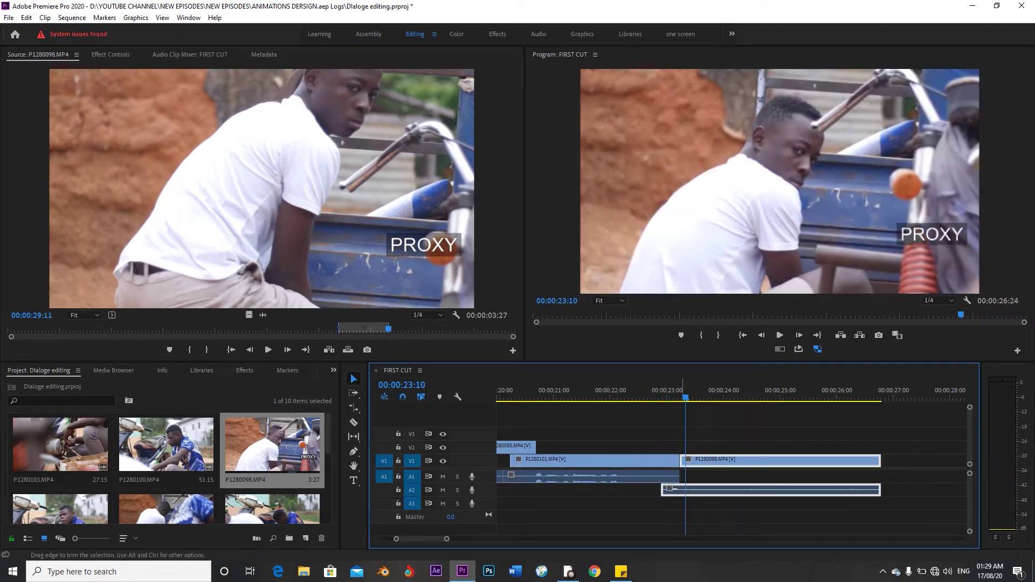
pyautogui.click(661, 394)
pyautogui.press('space')
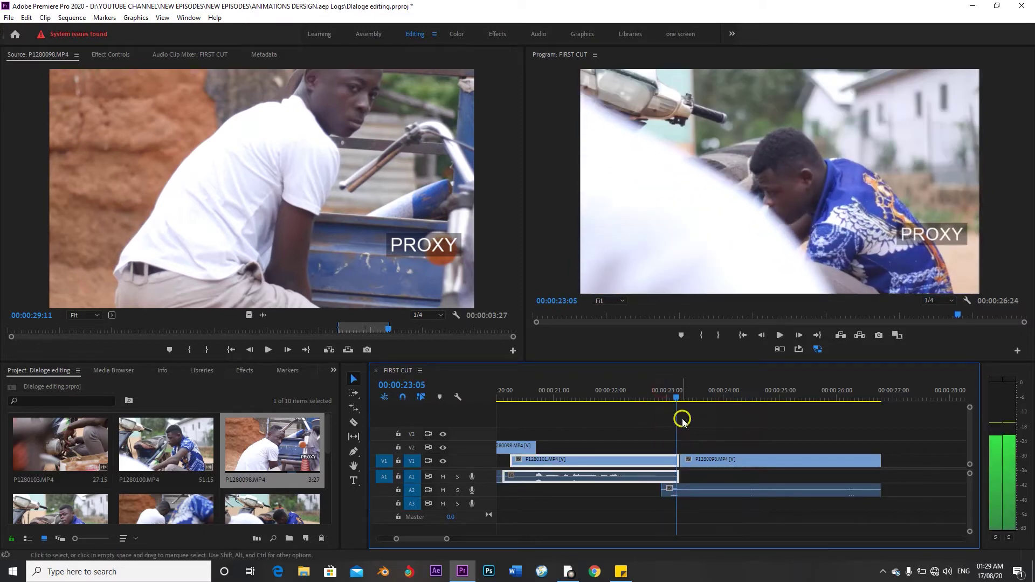
pyautogui.press('space')
# Step: Roll the P1280101.MP4/P1280098.MP4 video cut about 6 frames later, trim the P1280101.MP4 audio end on A1 about 5 frames earlier, and save the project
pyautogui.click(693, 402)
pyautogui.moveTo(678, 477); pyautogui.dragTo(699, 467)
pyautogui.click(662, 399)
pyautogui.press('space')
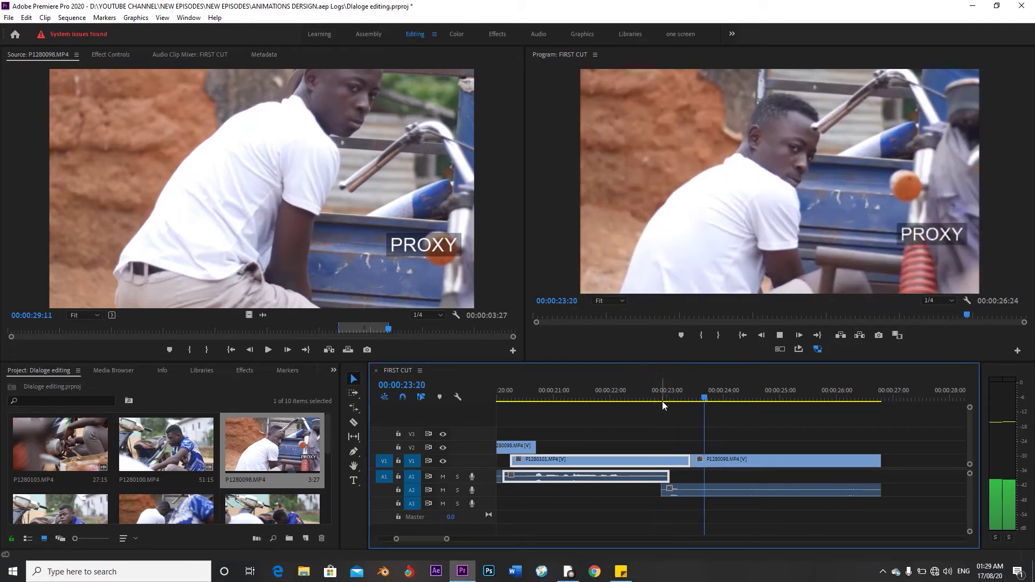
pyautogui.click(673, 406)
pyautogui.scroll(-2, 700, 427)
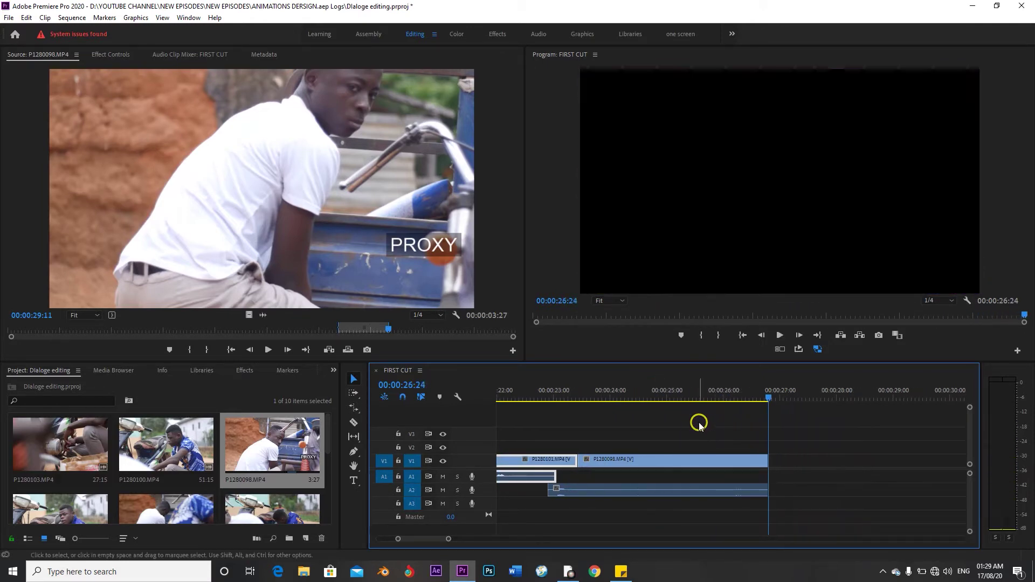
pyautogui.click(447, 510)
pyautogui.hotkey('ctrl', 's')
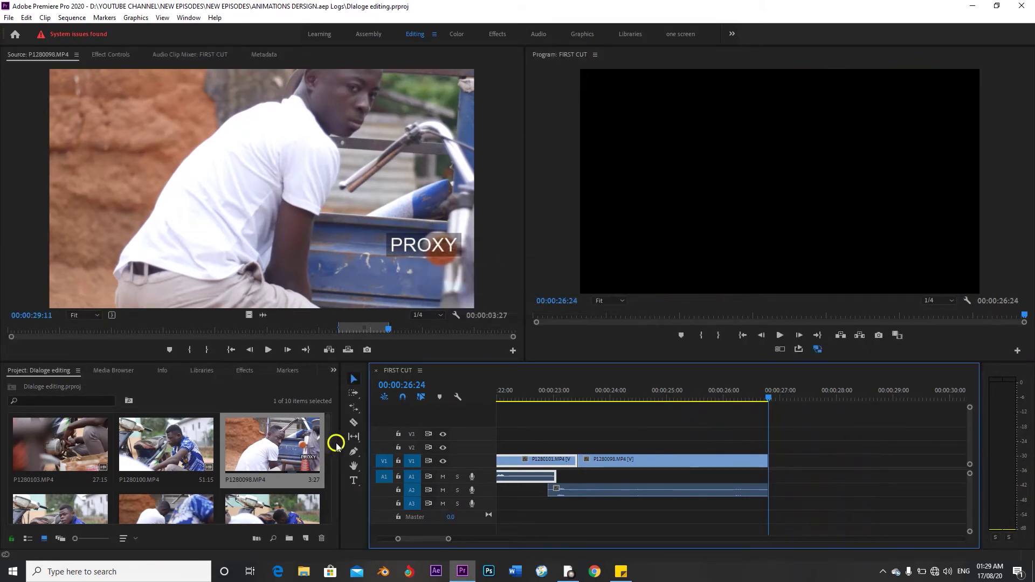
# Step: Open P1280096.MP4 in the Source monitor and mark a new In point at 00:00:38:13, as the man in white bends over
pyautogui.moveTo(329, 436); pyautogui.dragTo(333, 503)
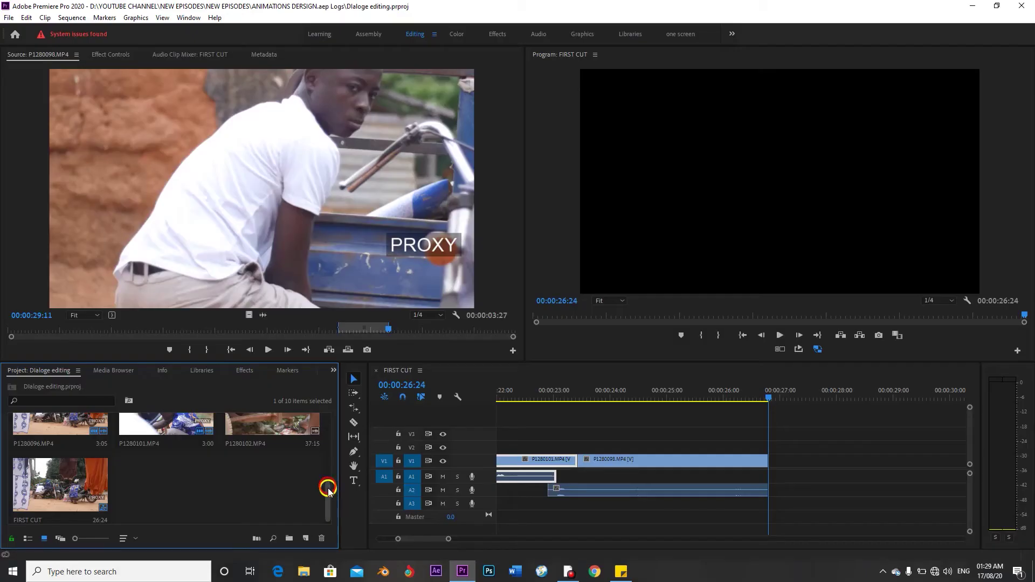
pyautogui.moveTo(327, 485); pyautogui.dragTo(328, 482)
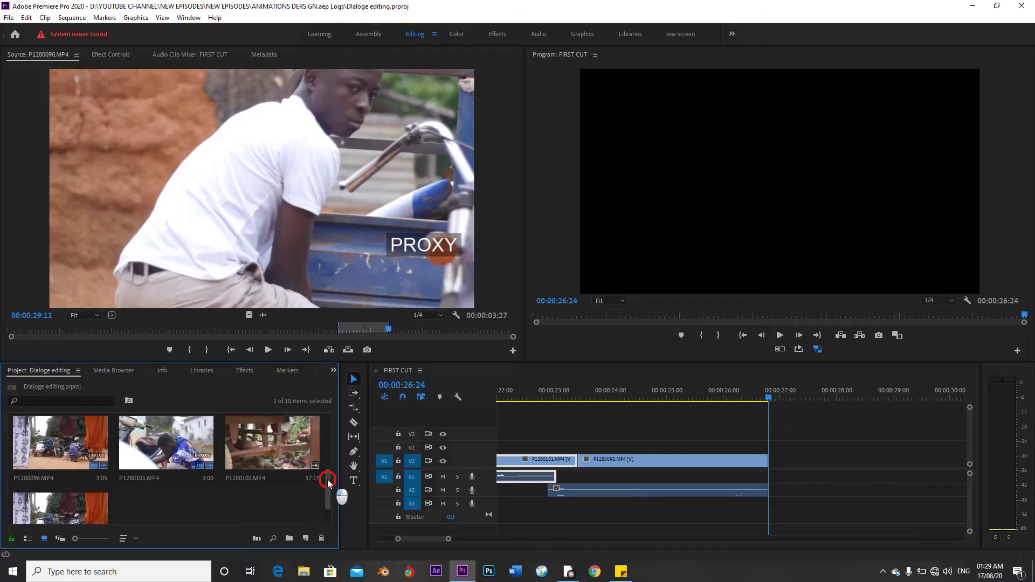
pyautogui.doubleClick(67, 455)
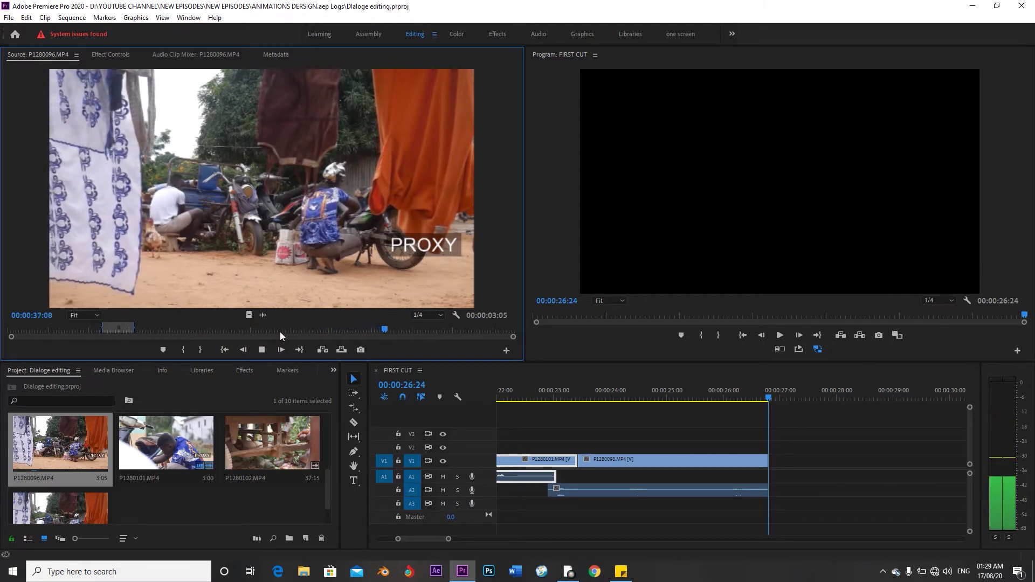
pyautogui.press('space')
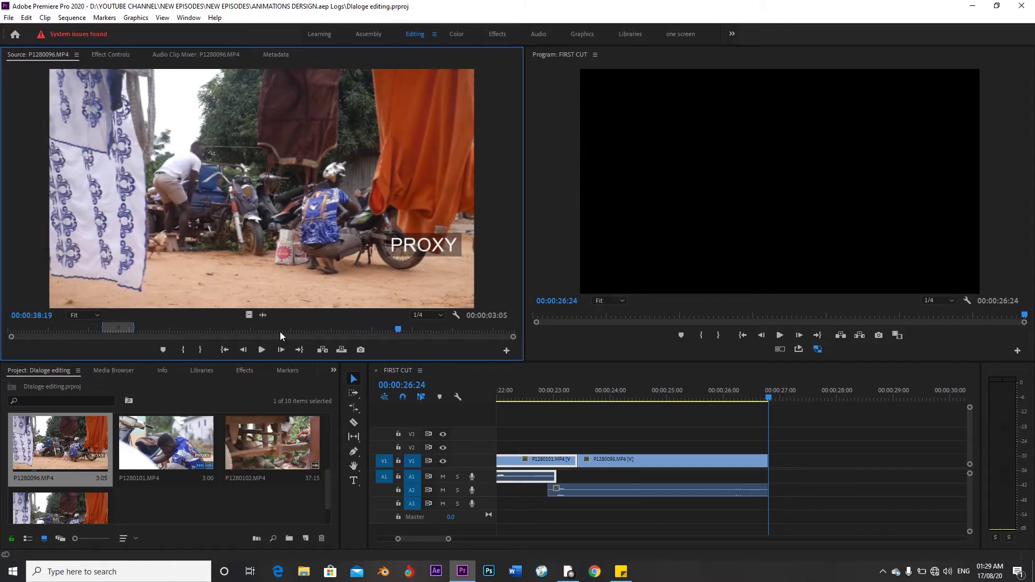
pyautogui.click(285, 337)
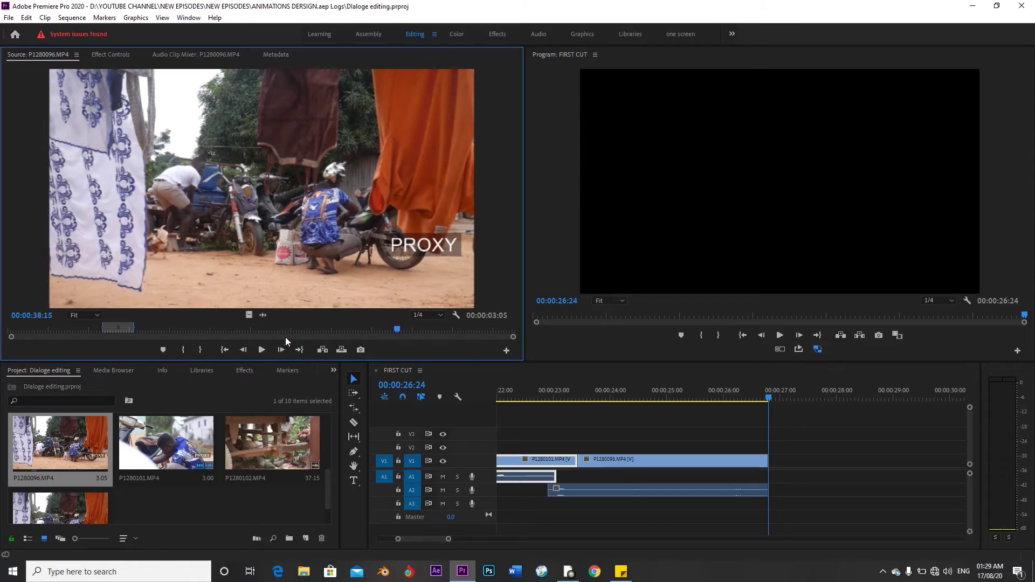
pyautogui.click(288, 339)
pyautogui.press('i')
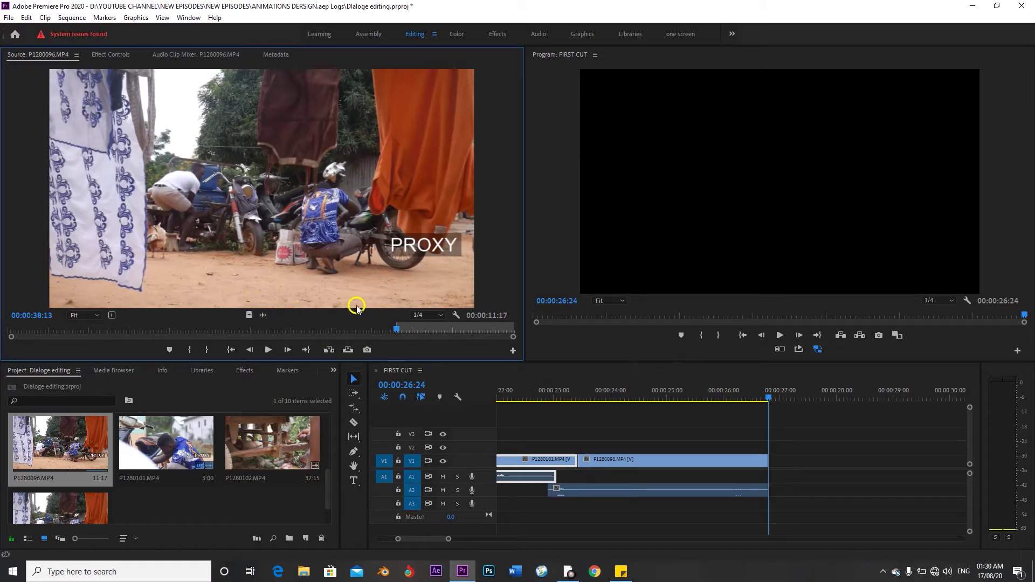
# Step: Mark the P1280096.MP4 Out point at 00:00:45:01 and place the range at 00:00:26:24 on V1 and A1, after P1280098.MP4
pyautogui.press('space')
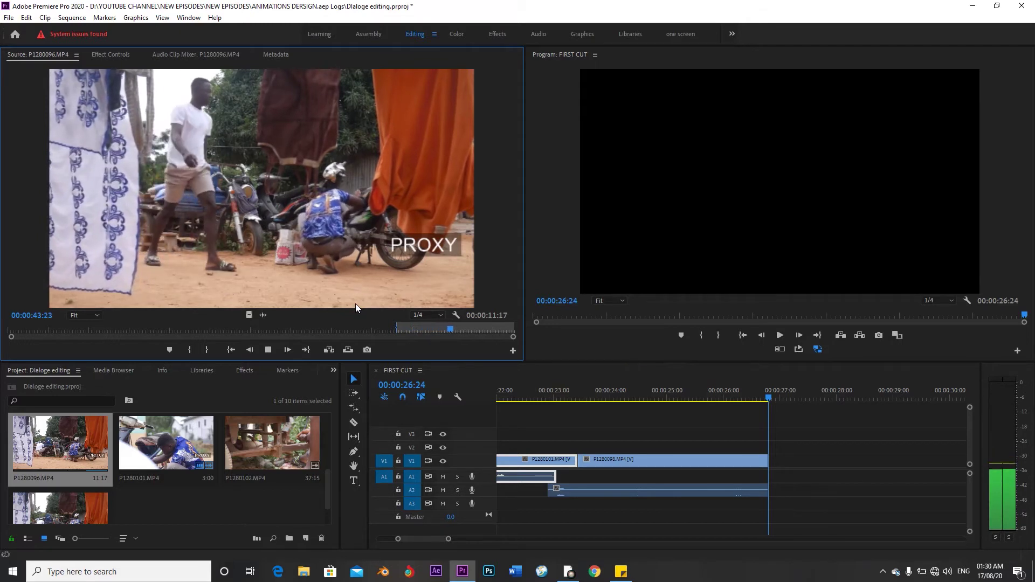
pyautogui.press('space')
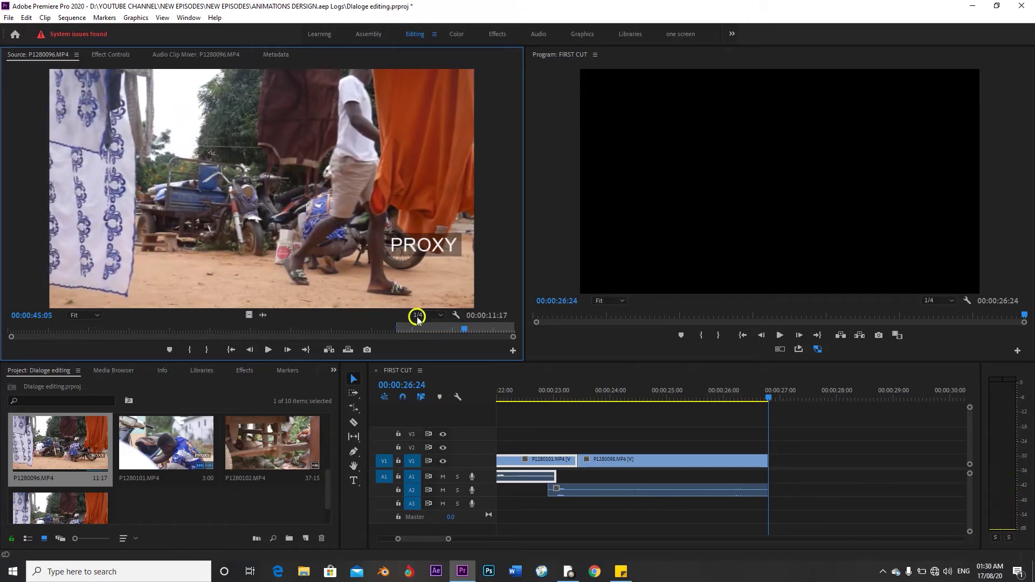
pyautogui.moveTo(463, 330); pyautogui.dragTo(462, 330)
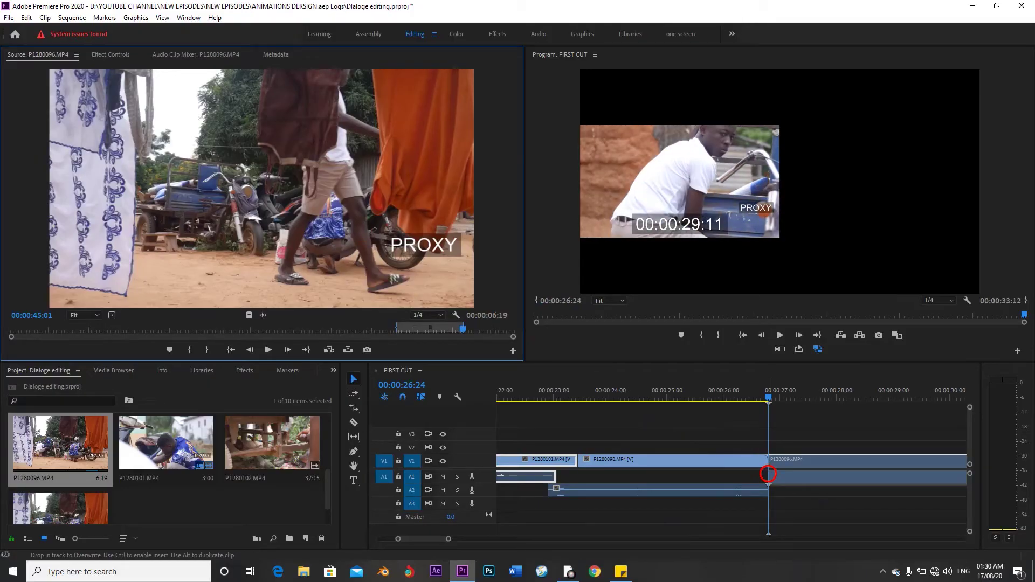
pyautogui.moveTo(769, 474); pyautogui.dragTo(768, 474)
# Step: Open the cut between P1280098.MP4 and P1280096.MP4 in trim mode and roll it 2 frames later to match the action
pyautogui.moveTo(762, 381)
pyautogui.mouseDown()
pyautogui.moveTo(776, 391)
pyautogui.moveTo(764, 390)
pyautogui.mouseUp()
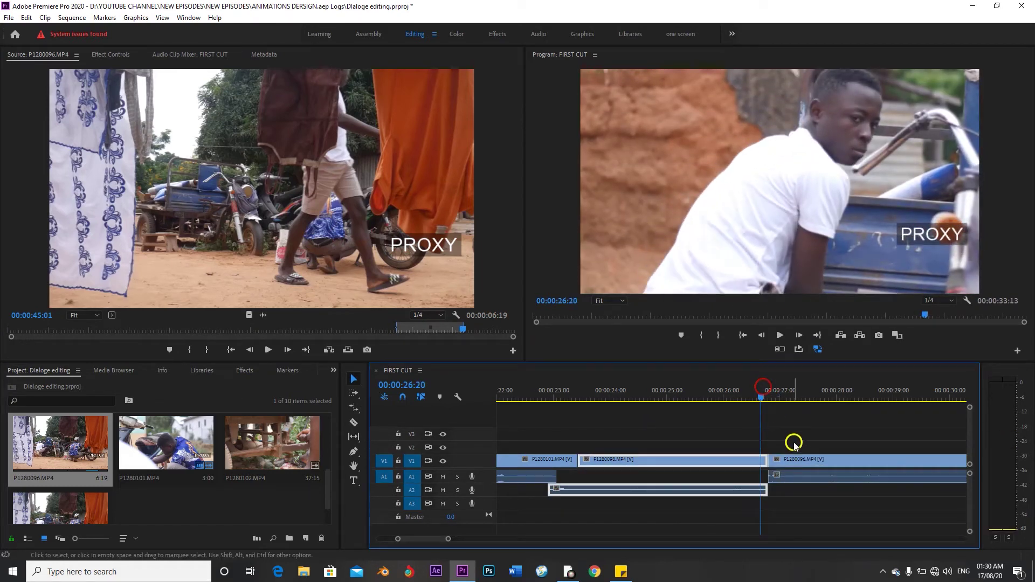
pyautogui.click(783, 442)
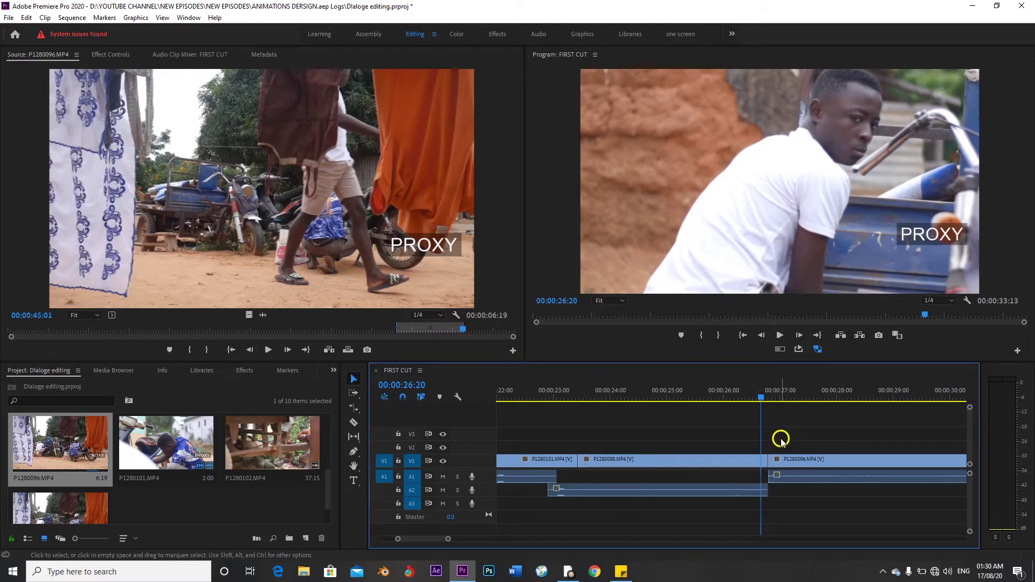
pyautogui.press('t')
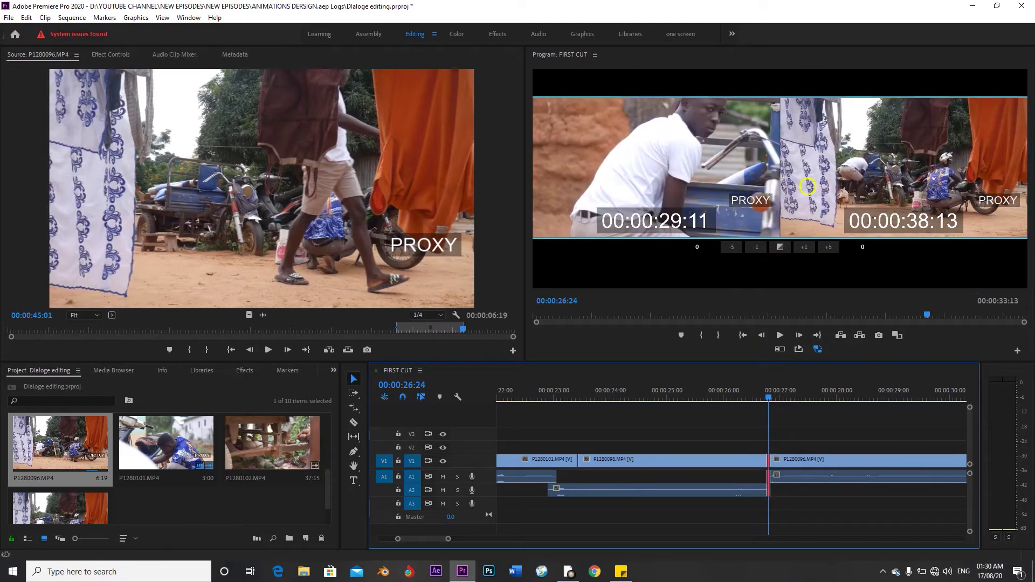
pyautogui.moveTo(780, 185)
pyautogui.mouseDown()
pyautogui.moveTo(795, 188)
pyautogui.moveTo(762, 188)
pyautogui.moveTo(782, 189)
pyautogui.mouseUp()
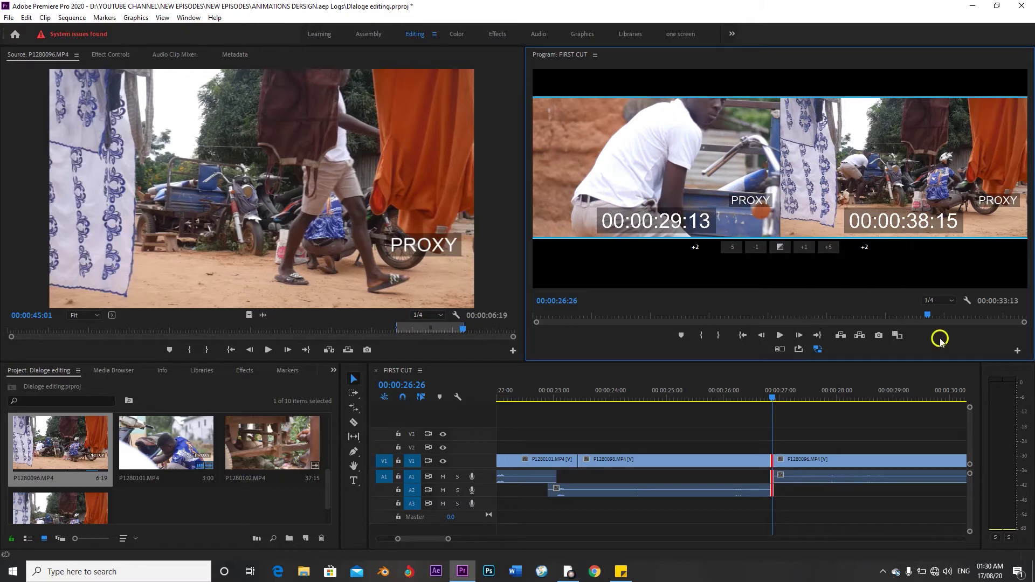
pyautogui.click(792, 441)
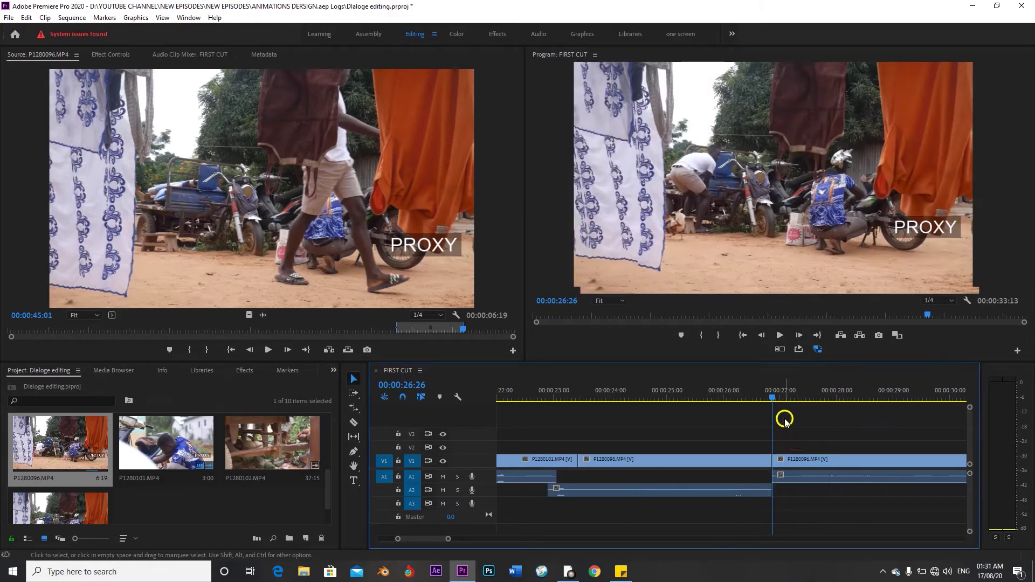
# Step: Extend only the P1280098.MP4 audio end on A2 about 35 frames under P1280096.MP4 and play the overlap
pyautogui.click(768, 392)
pyautogui.moveTo(774, 392); pyautogui.dragTo(760, 403)
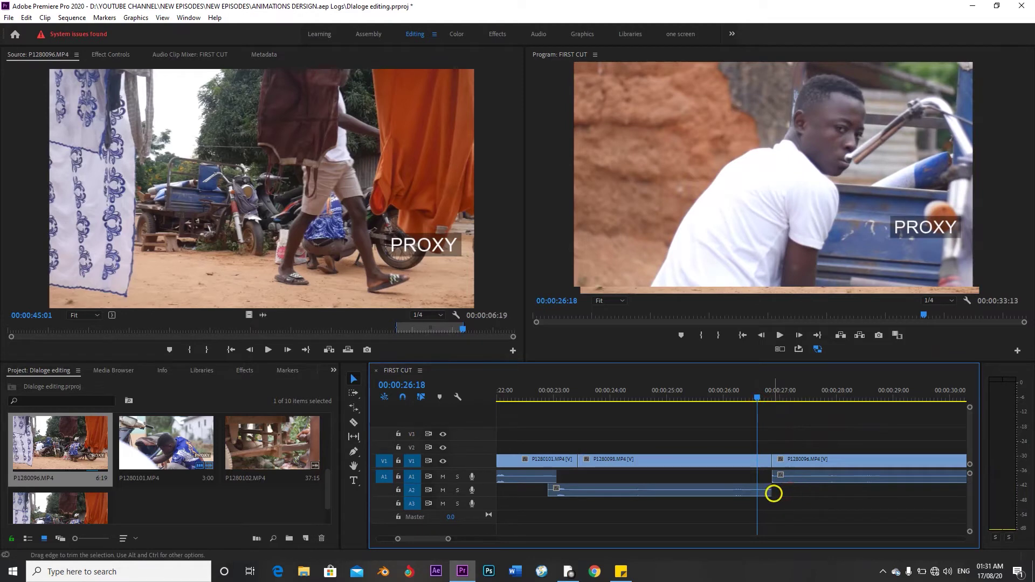
pyautogui.moveTo(775, 492); pyautogui.dragTo(843, 495)
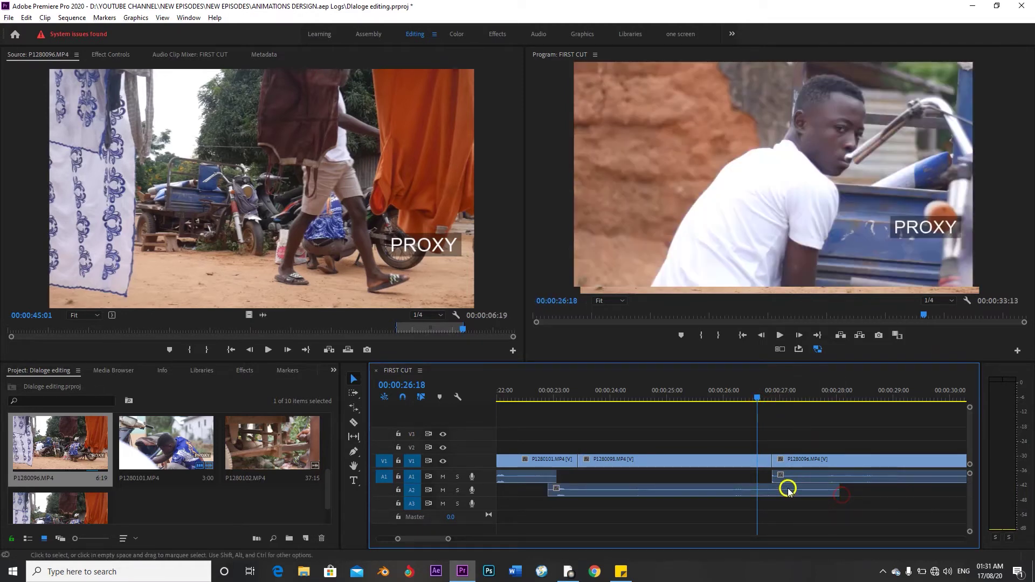
pyautogui.press('space')
pyautogui.press('space')
# Step: Trim only the P1280096.MP4 audio start on A1 about 20 frames later and play the transition from 00:00:26:04
pyautogui.click(773, 479)
pyautogui.moveTo(773, 479); pyautogui.dragTo(813, 478)
pyautogui.click(732, 402)
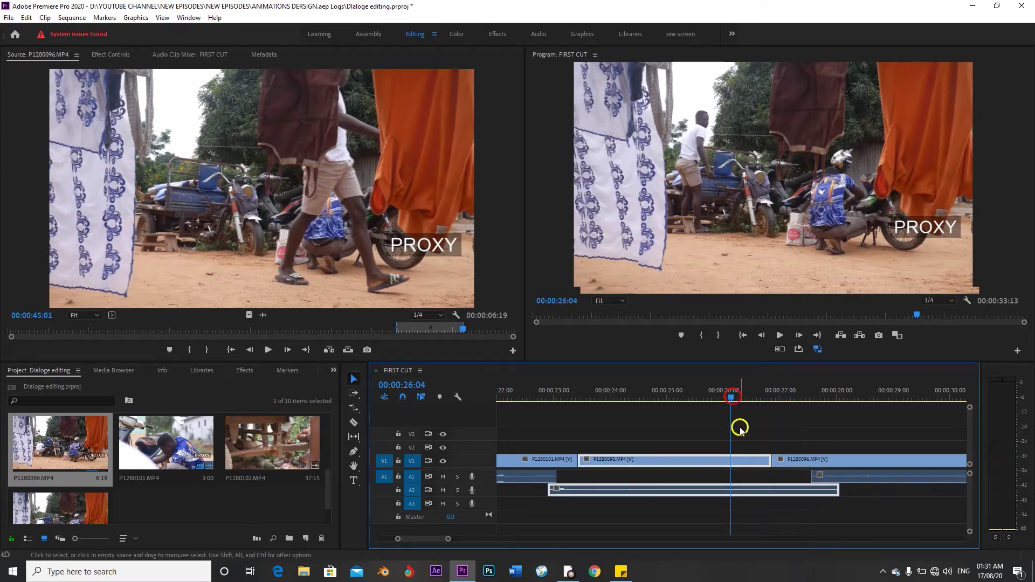
pyautogui.press('space')
pyautogui.scroll(-7, 725, 445)
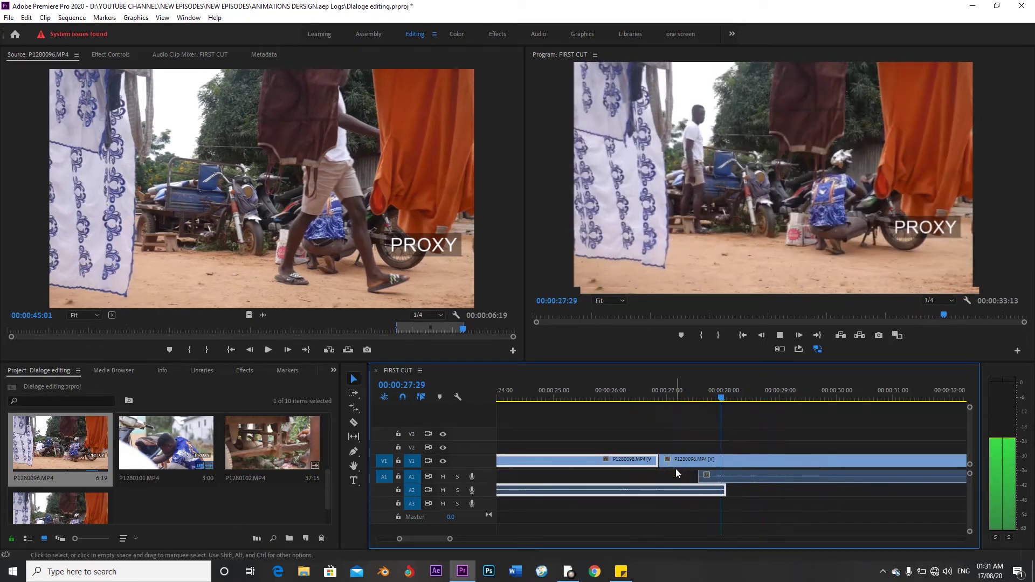
pyautogui.scroll(-6, 677, 472)
pyautogui.scroll(-3, 677, 473)
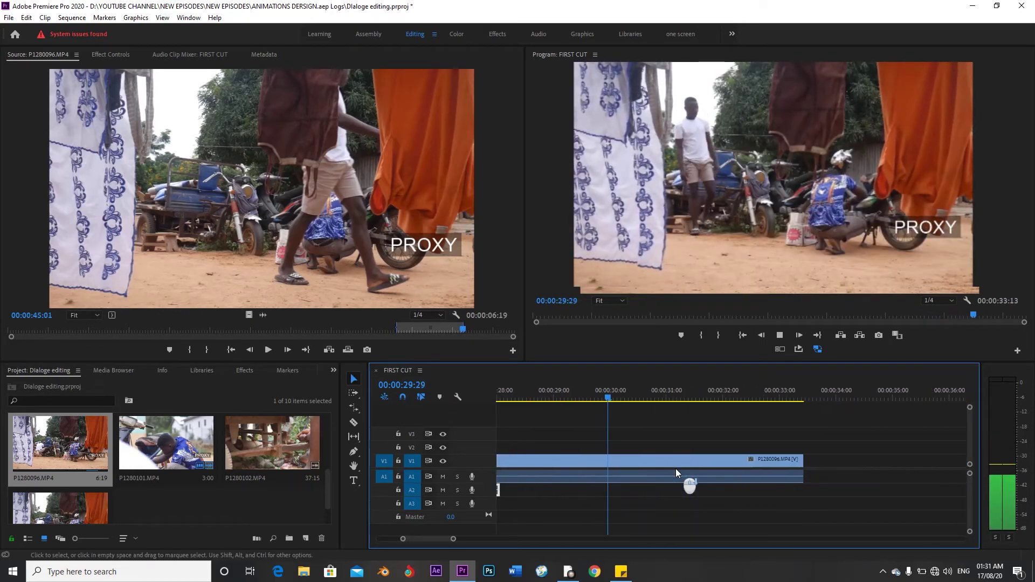
# Step: Open P1280101.MP4 in the source monitor, play to where the mechanic turns back to the motorcycle, and mark the In point at 00:00:39:26
pyautogui.scroll(-2, 677, 474)
pyautogui.scroll(-2, 678, 473)
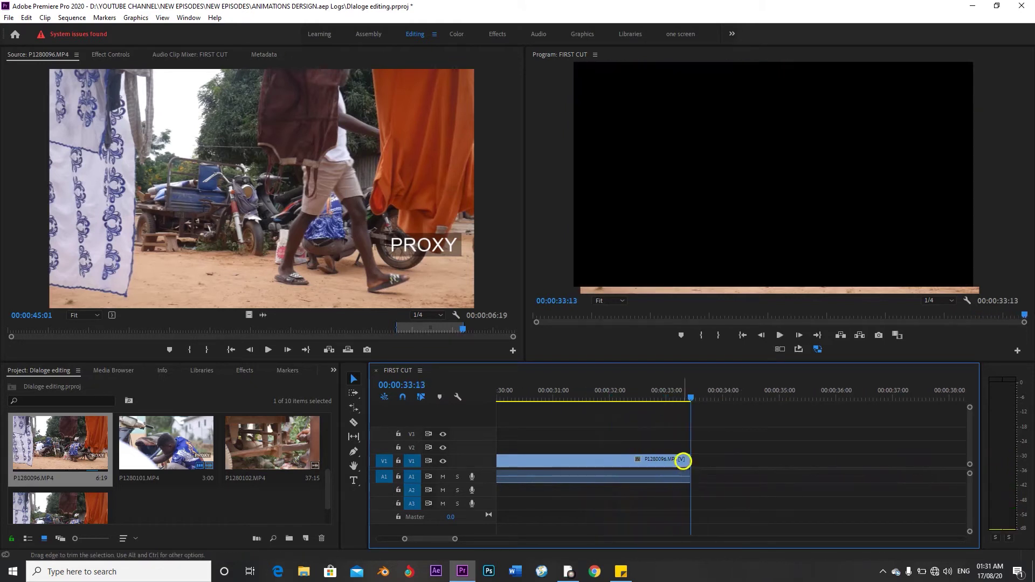
pyautogui.doubleClick(174, 451)
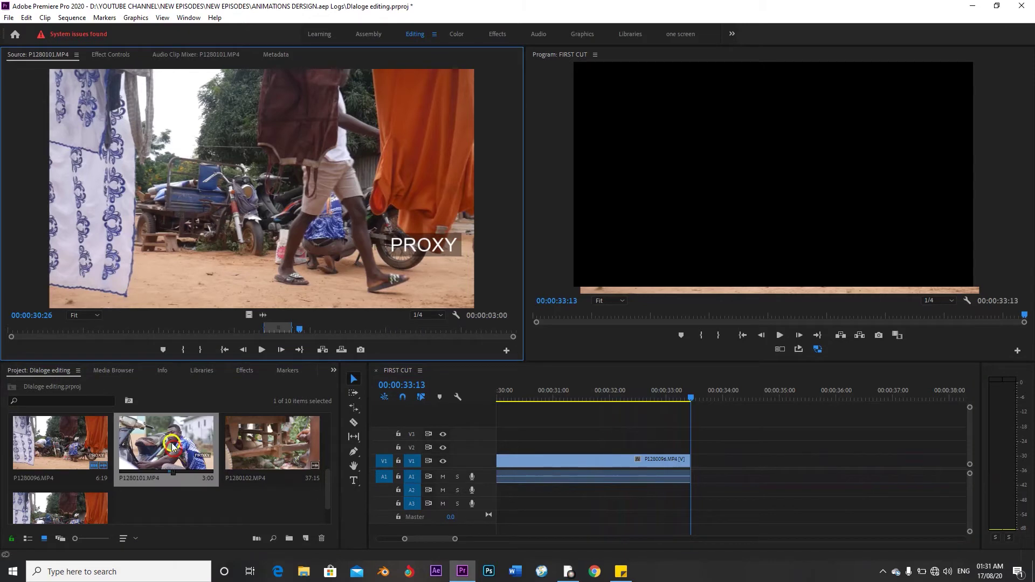
pyautogui.moveTo(316, 325); pyautogui.dragTo(326, 325)
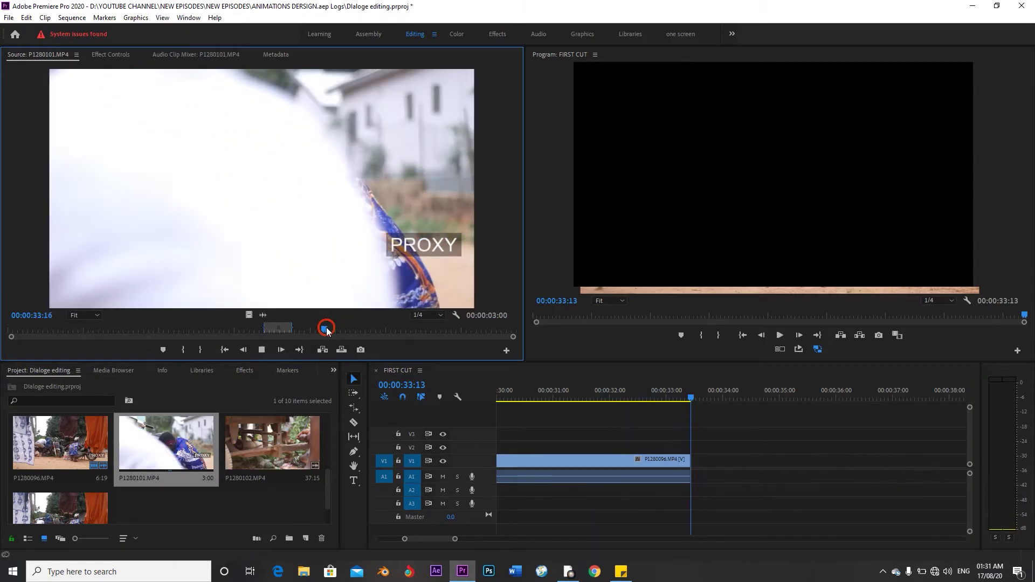
pyautogui.press('space')
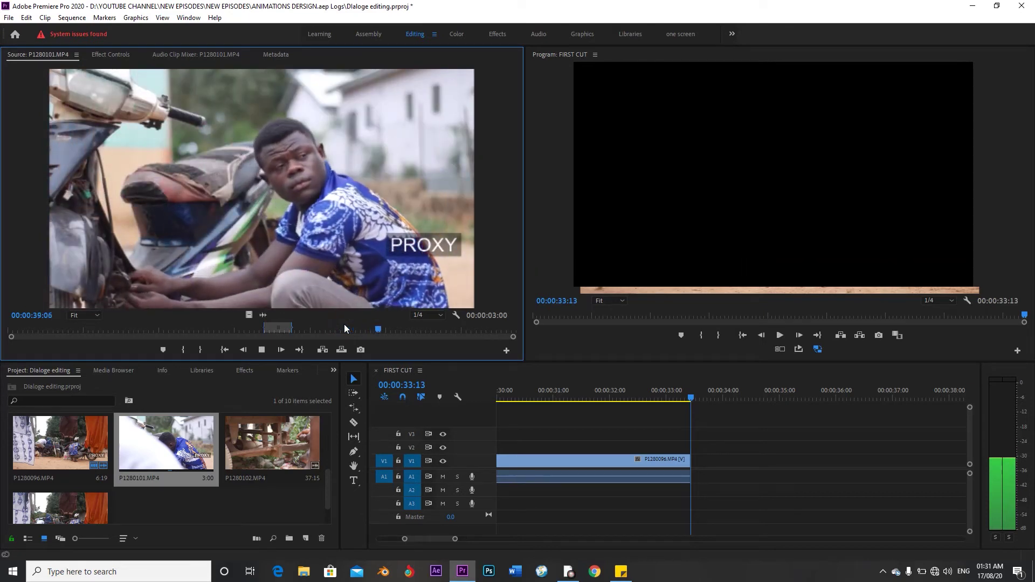
pyautogui.click(371, 331)
pyautogui.press('space')
pyautogui.click(362, 333)
pyautogui.press('space')
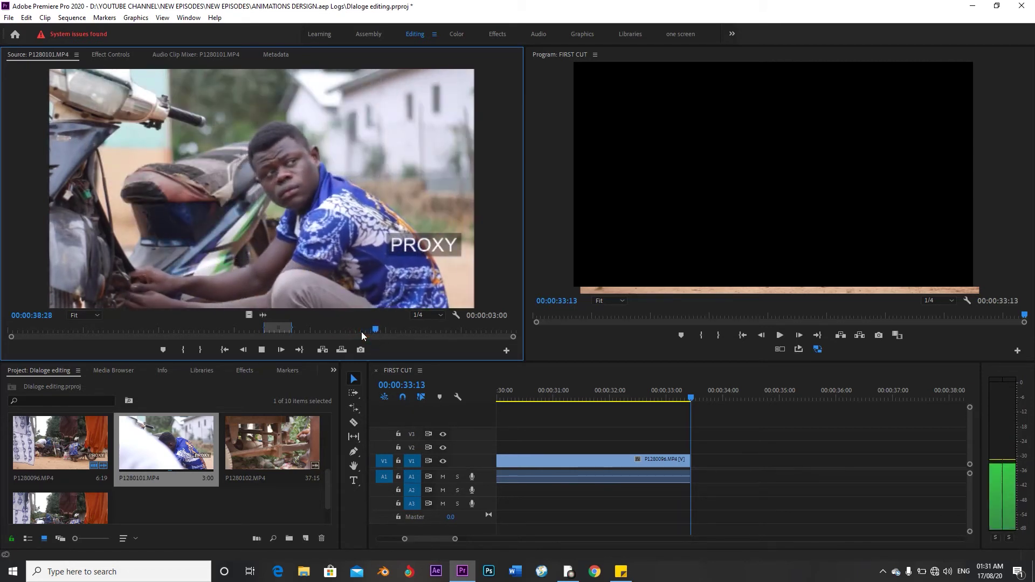
pyautogui.press('space')
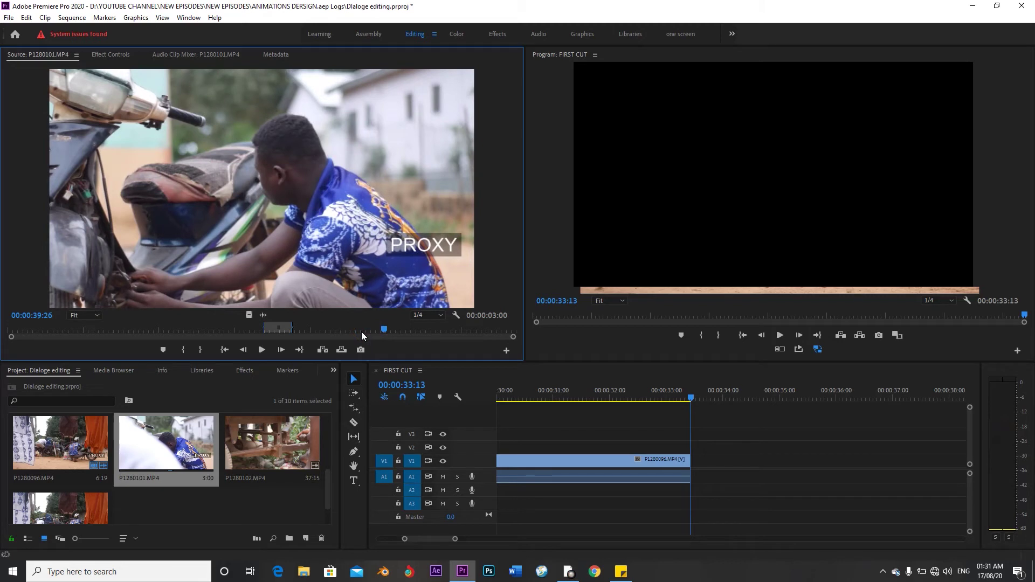
pyautogui.press('i')
# Step: Mark the P1280101.MP4 Out point for an 11:06 range and place it at 00:00:33:13 on V1 and A1, after P1280096.MP4
pyautogui.press('space')
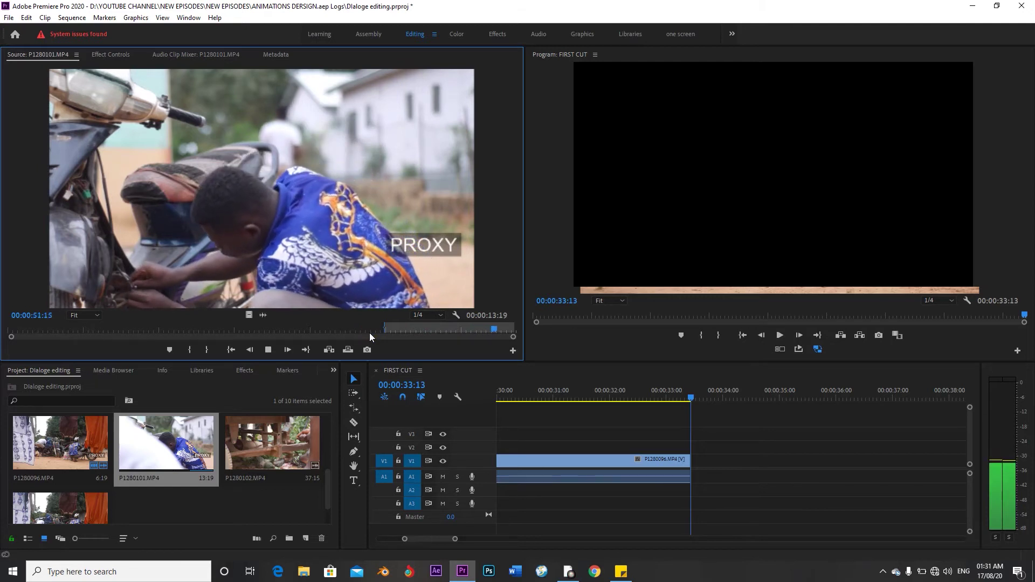
pyautogui.click(352, 257)
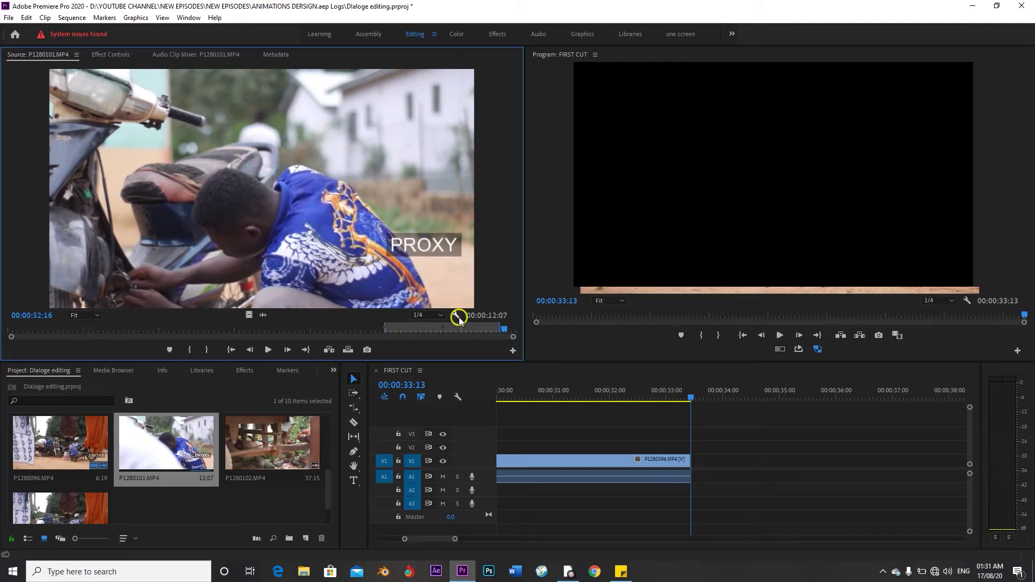
pyautogui.click(472, 326)
pyautogui.press('space')
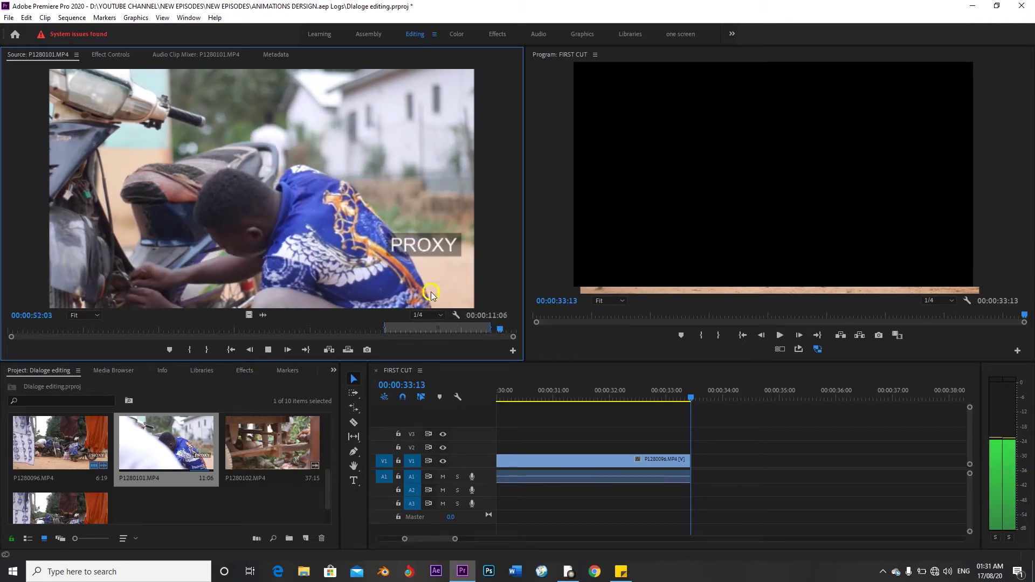
pyautogui.click(354, 245)
pyautogui.moveTo(665, 417); pyautogui.dragTo(696, 473)
# Step: Play the cut between P1280096.MP4 and P1280101.MP4, and roll it 4 frames earlier in trim mode to match the action
pyautogui.click(667, 399)
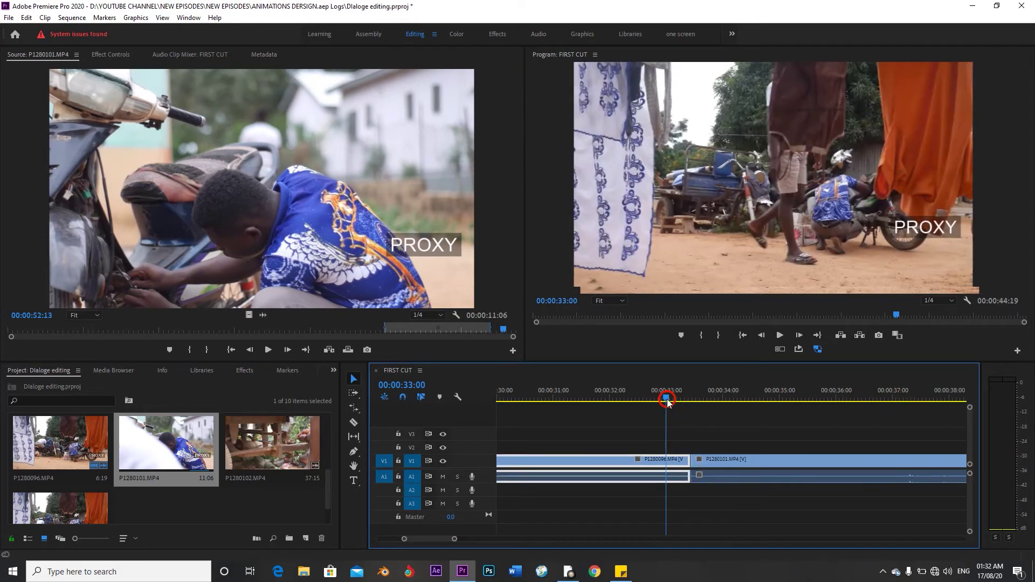
pyautogui.press('space')
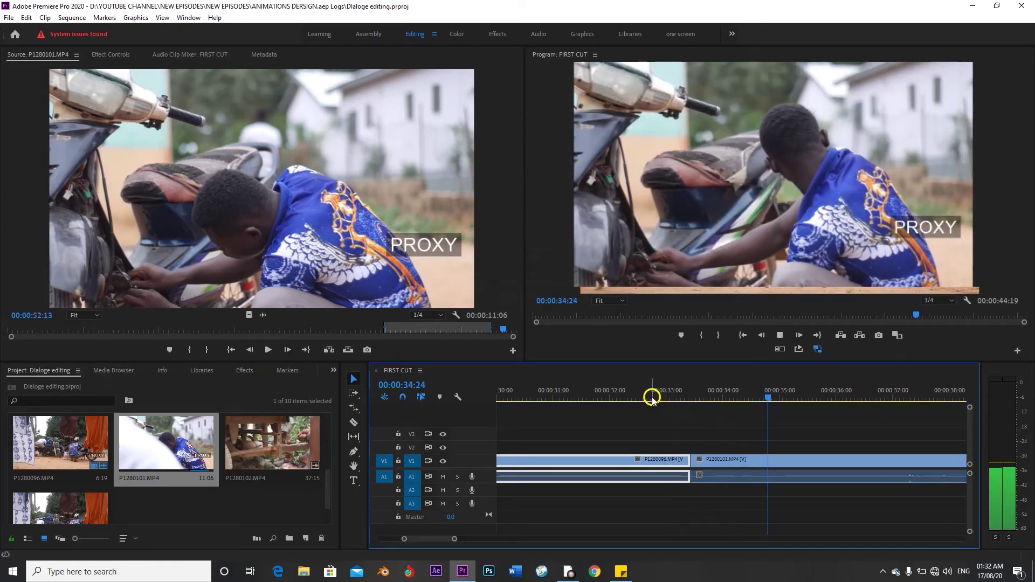
pyautogui.click(634, 388)
pyautogui.press('space')
pyautogui.click(645, 389)
pyautogui.moveTo(647, 391); pyautogui.dragTo(665, 393)
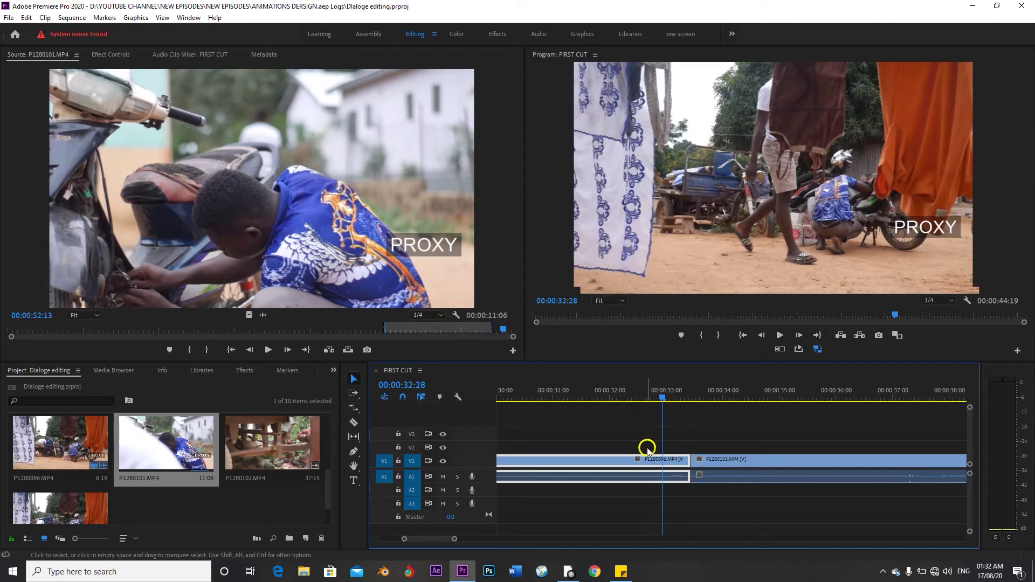
pyautogui.press('t')
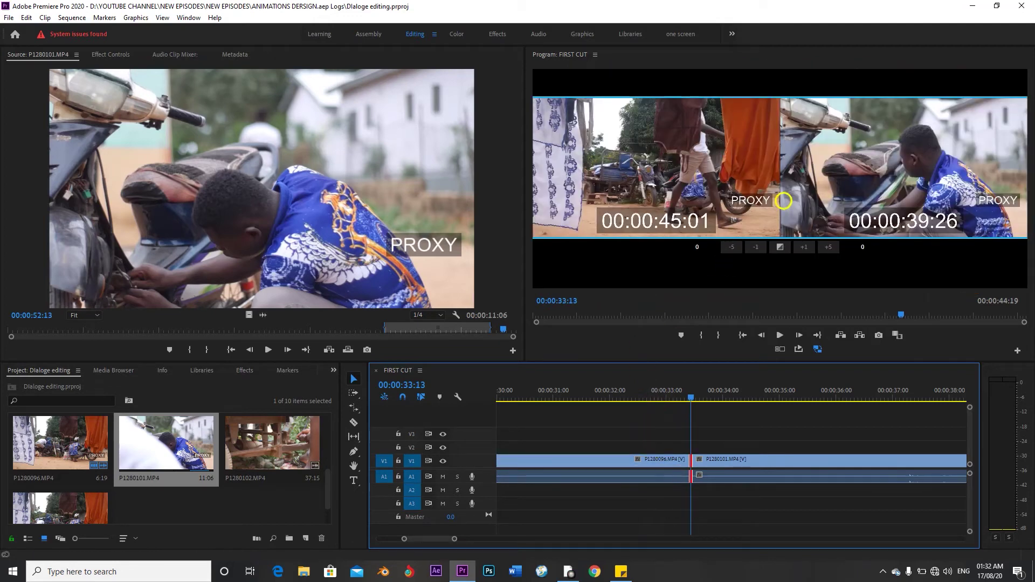
pyautogui.moveTo(783, 202); pyautogui.dragTo(714, 195)
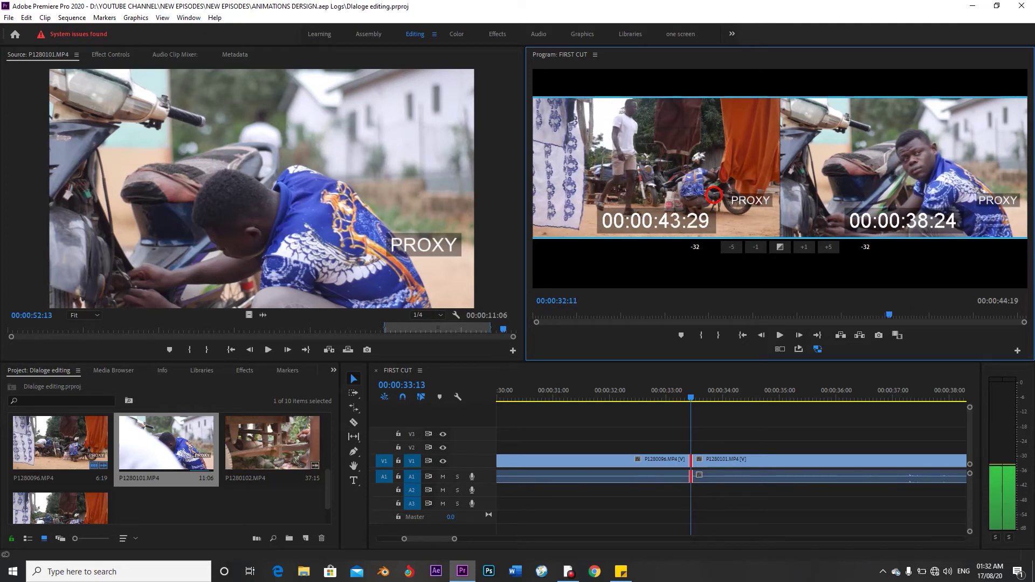
pyautogui.moveTo(710, 195); pyautogui.dragTo(710, 196)
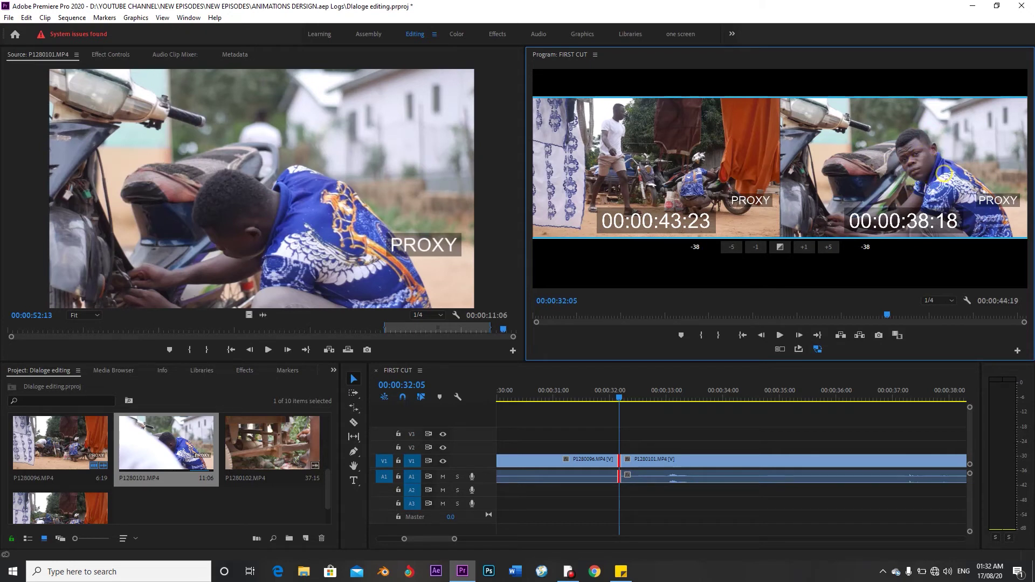
pyautogui.moveTo(778, 201); pyautogui.dragTo(799, 197)
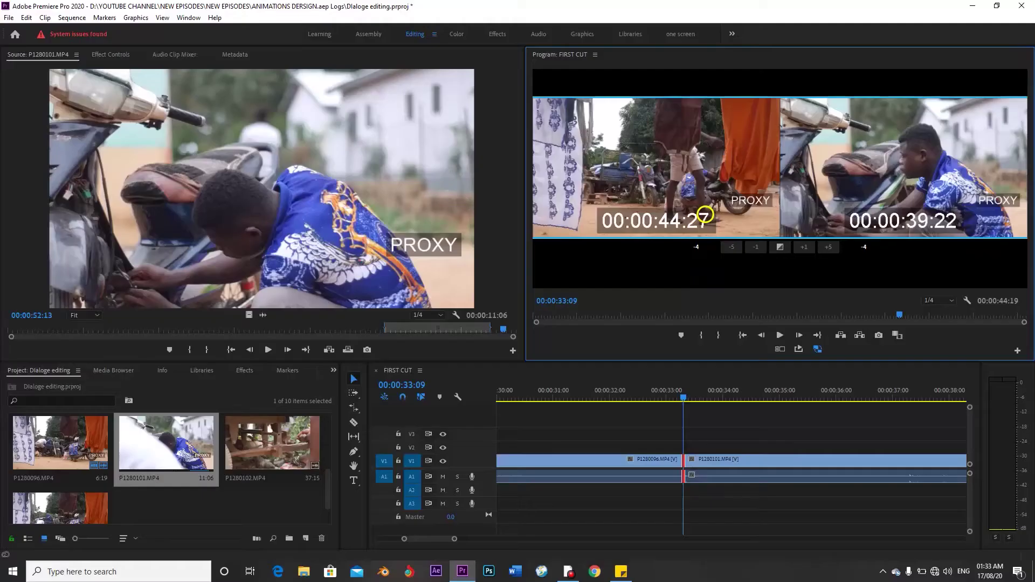
# Step: Roll only the A1 audio cut between P1280096.MP4 and P1280101.MP4 later to 00:00:34:10 and play the transition from 00:00:33:01
pyautogui.click(716, 438)
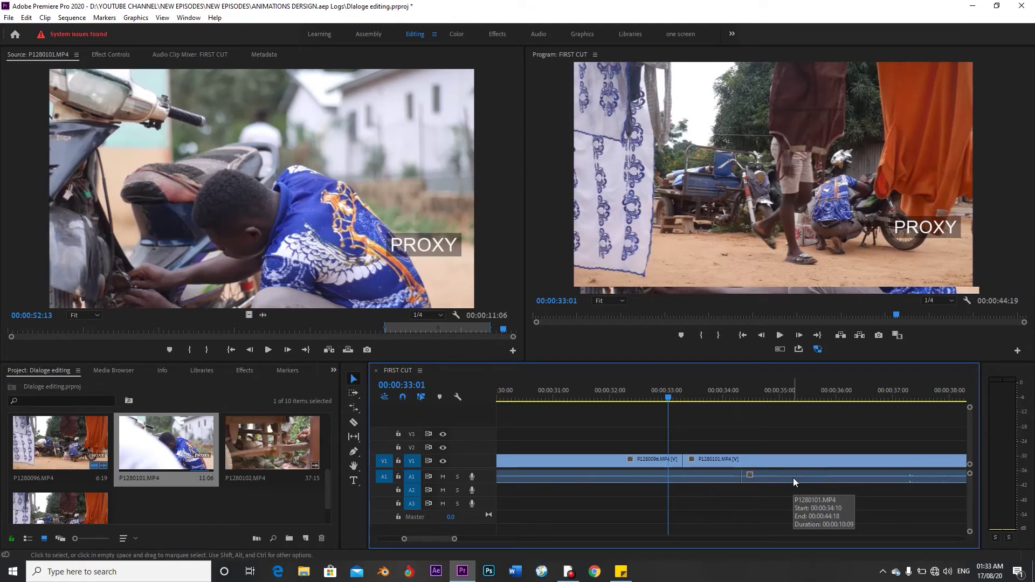
pyautogui.scroll(-3, 661, 468)
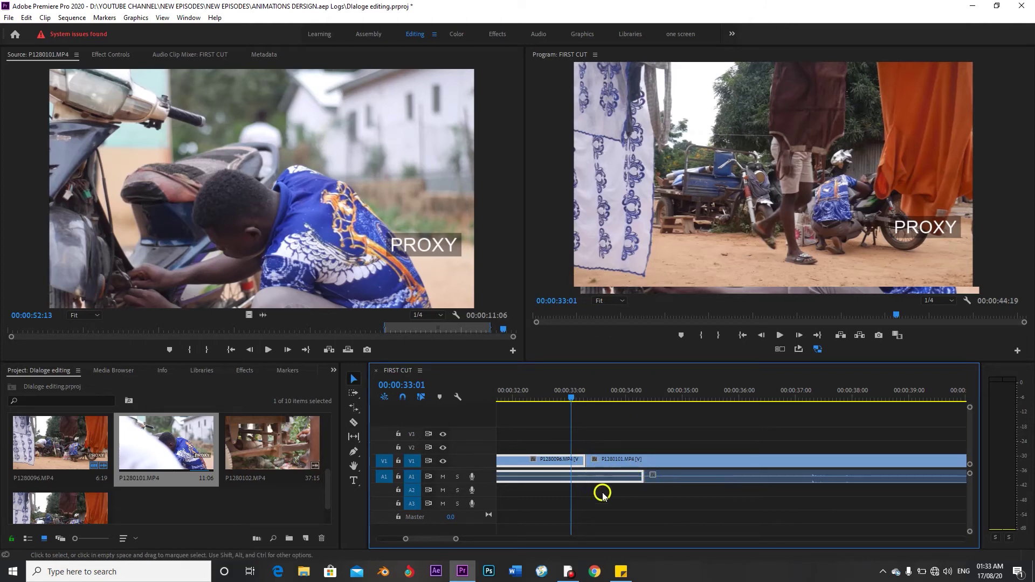
pyautogui.press('space')
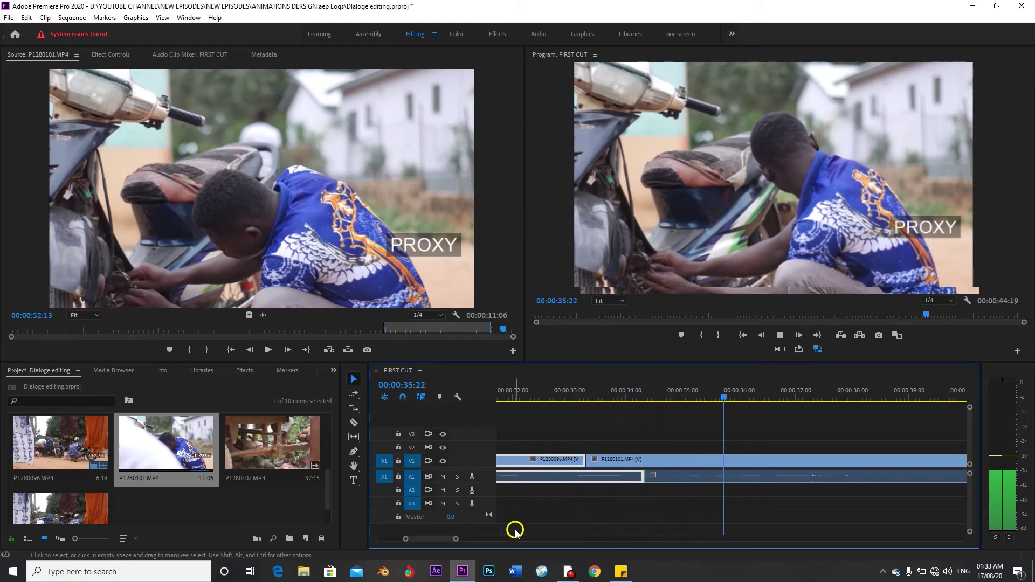
# Step: Show the complete FIRST CUT sequence and play it from the beginning to review the assembled scene
pyautogui.moveTo(459, 540); pyautogui.dragTo(535, 536)
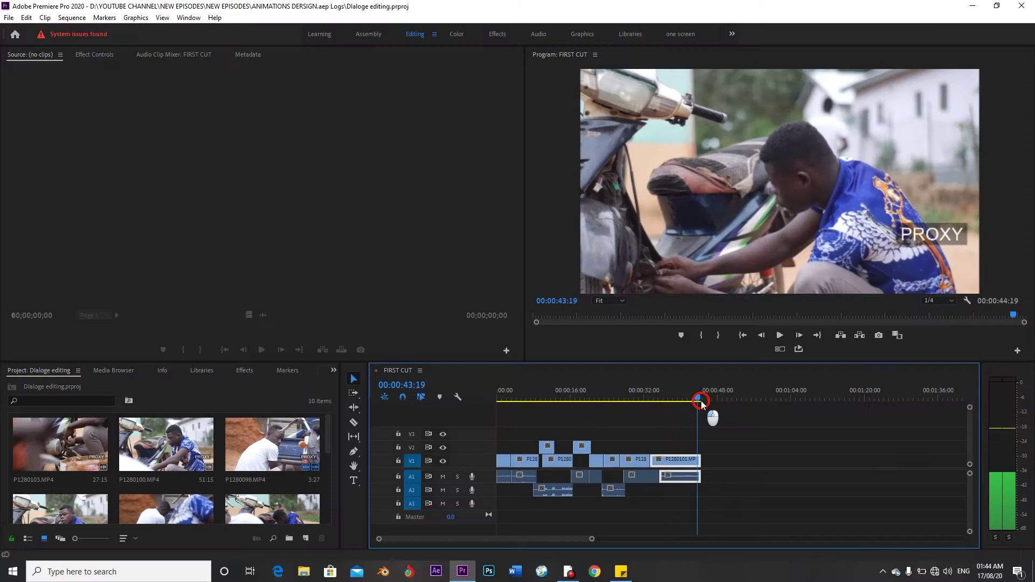
pyautogui.moveTo(702, 405); pyautogui.dragTo(702, 405)
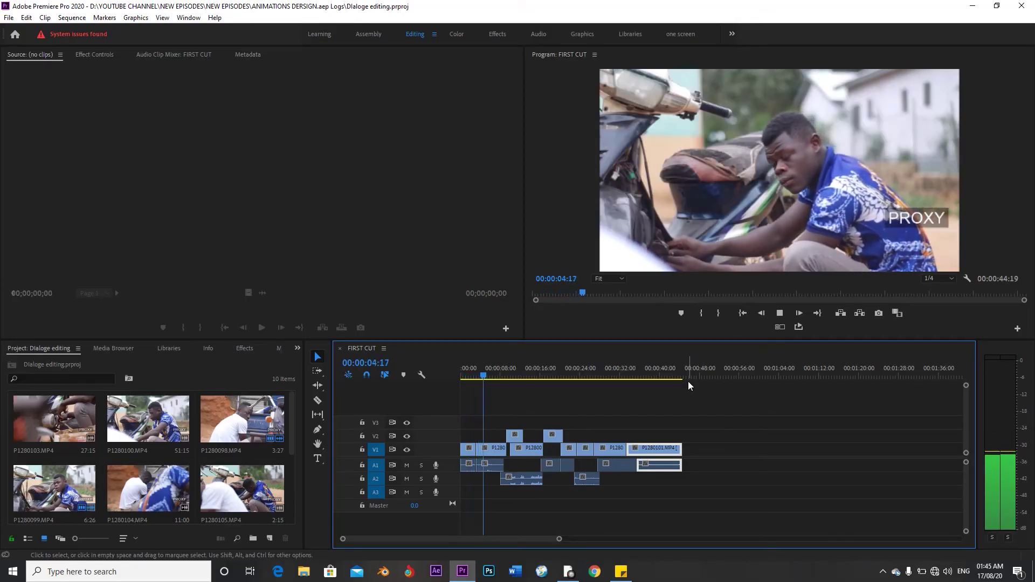
pyautogui.click(688, 381)
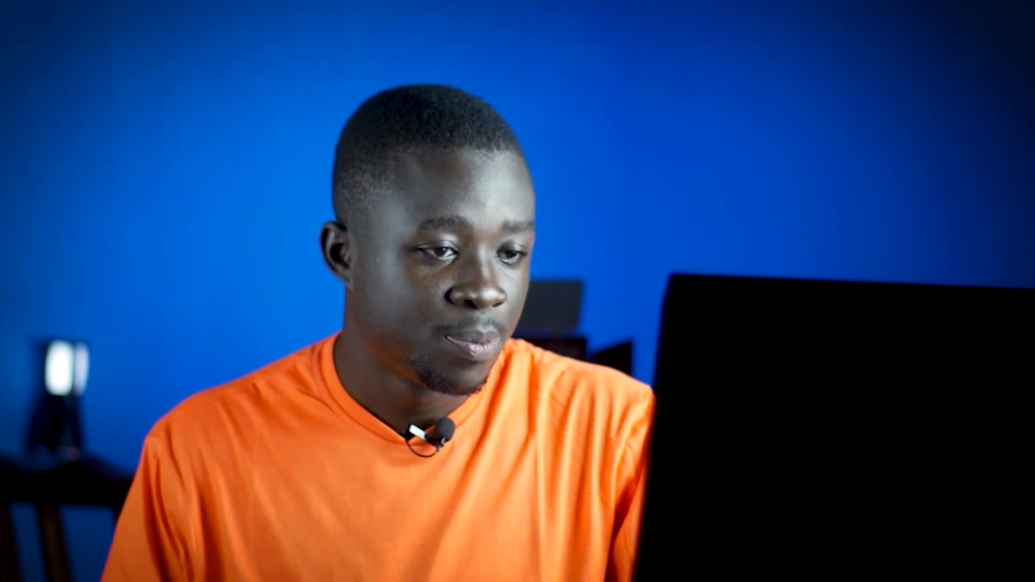
# Step: Roll only the first A1 audio cut, between P1280096.MP4 and P1280101.MP4, later to about 00:00:04:10 and play the transition from 00:00:02:13
pyautogui.click(551, 368)
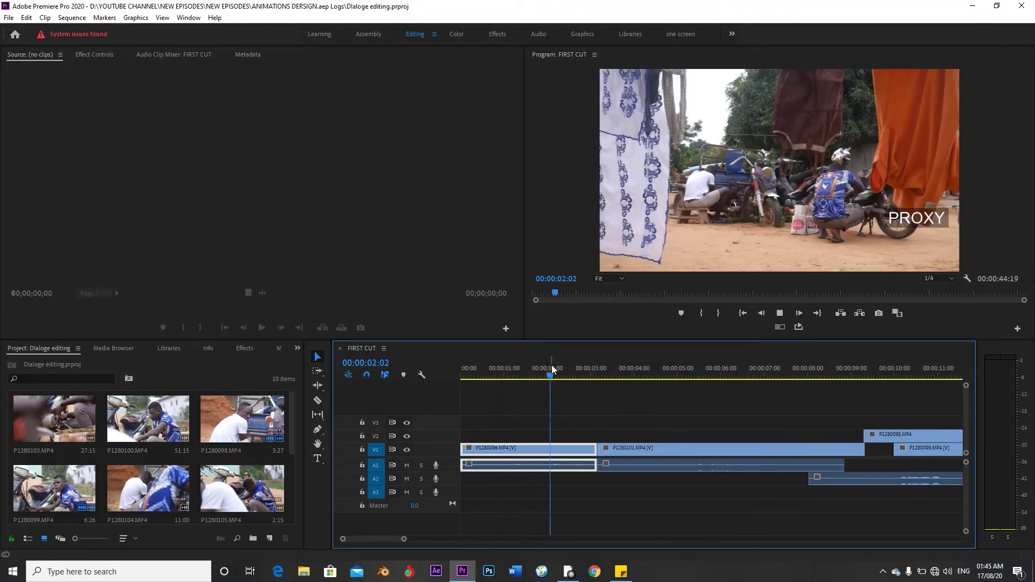
pyautogui.press('space')
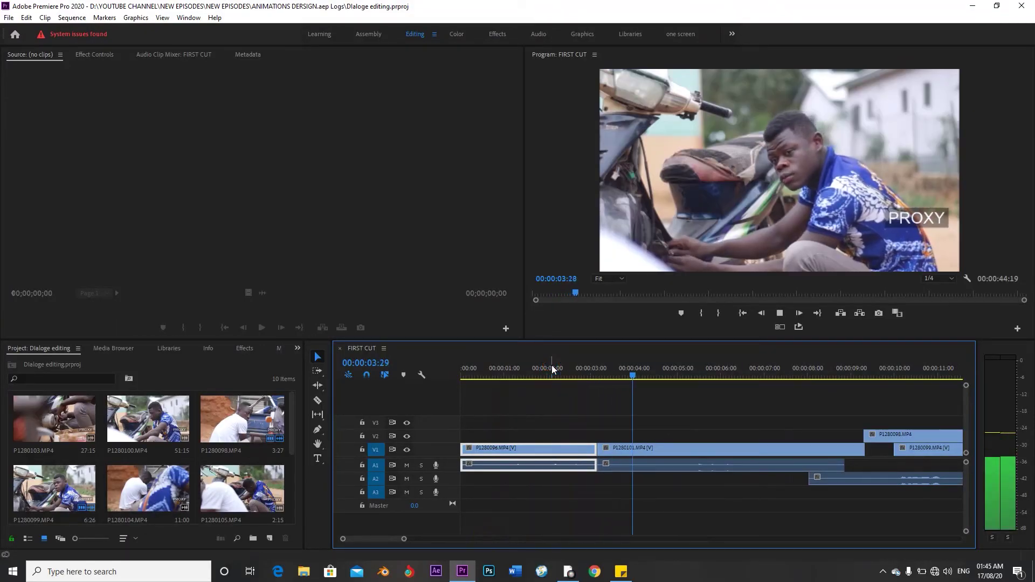
pyautogui.click(553, 368)
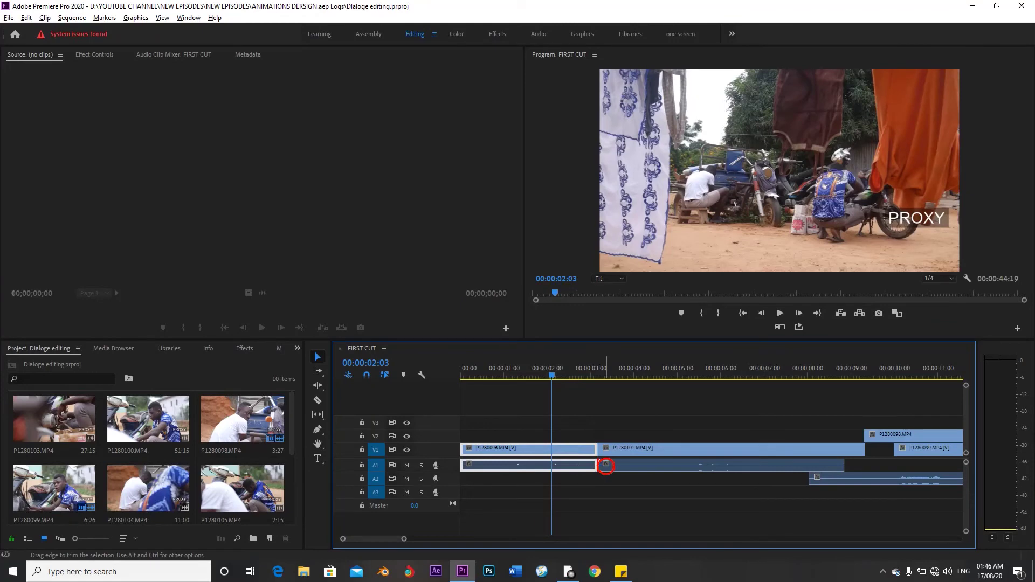
pyautogui.moveTo(605, 465); pyautogui.dragTo(653, 467)
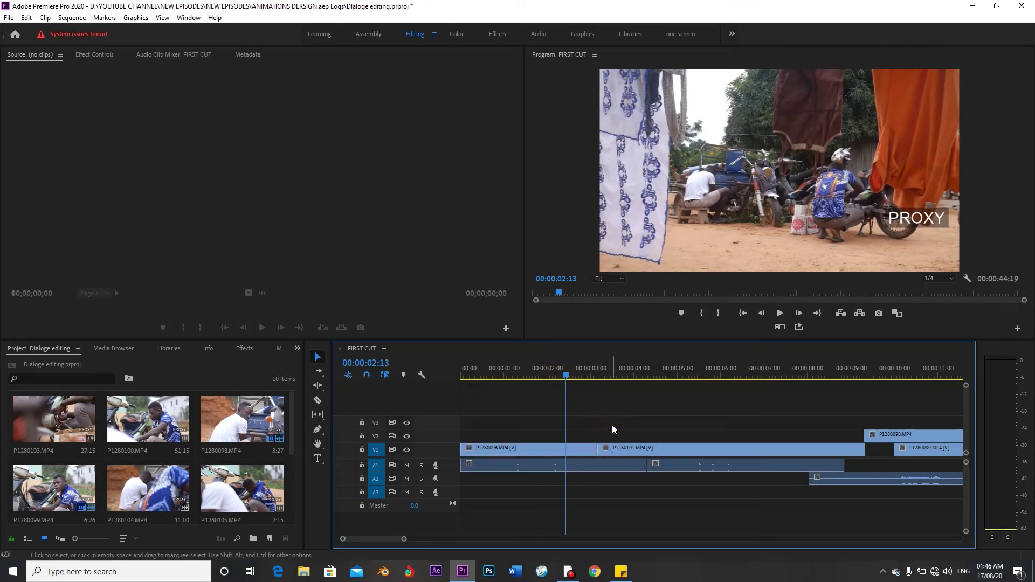
pyautogui.press('space')
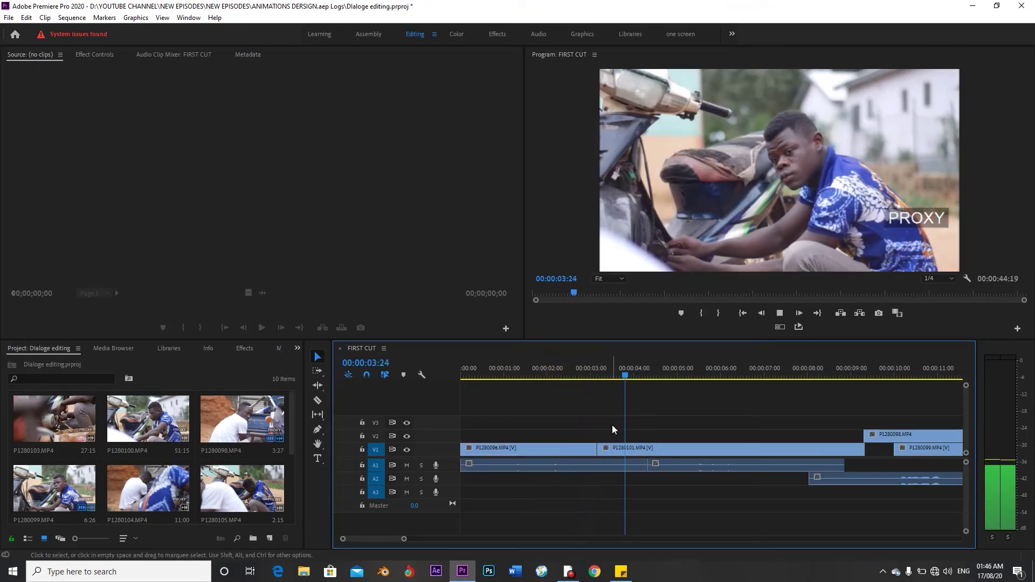